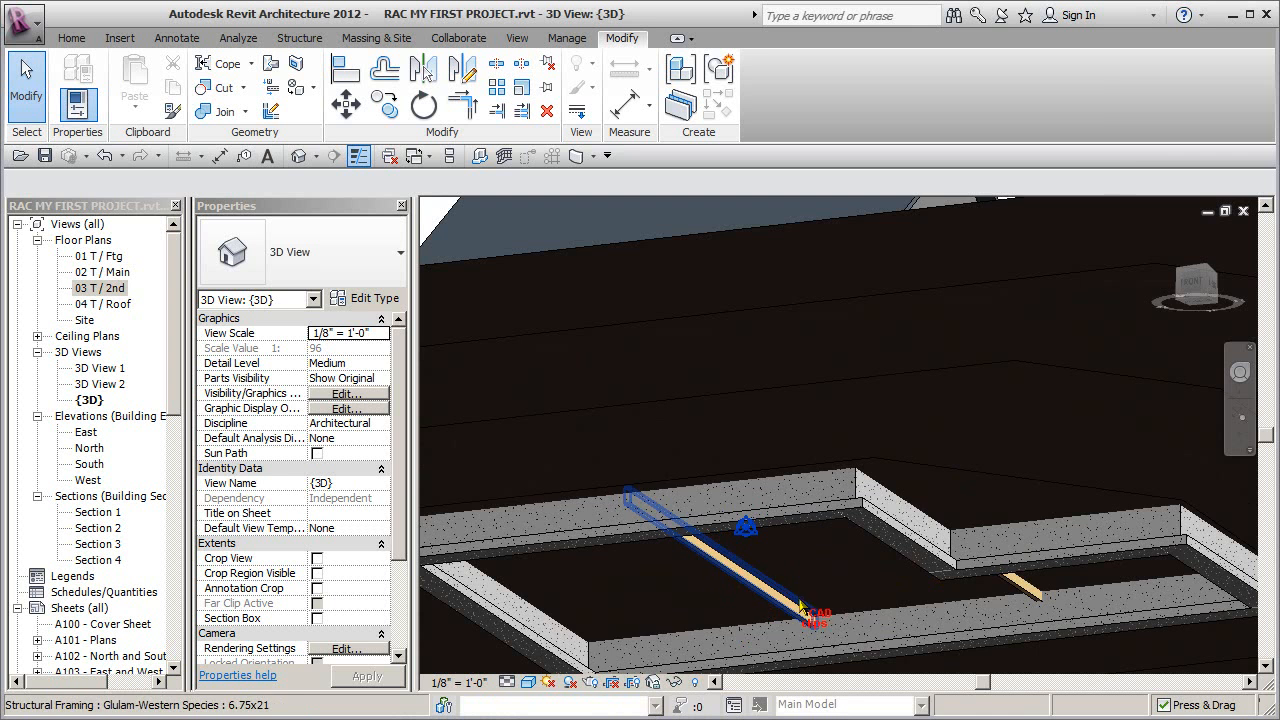
# - Open the 01 T / Ftg floor plan and examine the glulam beams spanning between the foundation walls
pyautogui.moveTo(827, 652); pyautogui.dragTo(828, 582, button='middle')
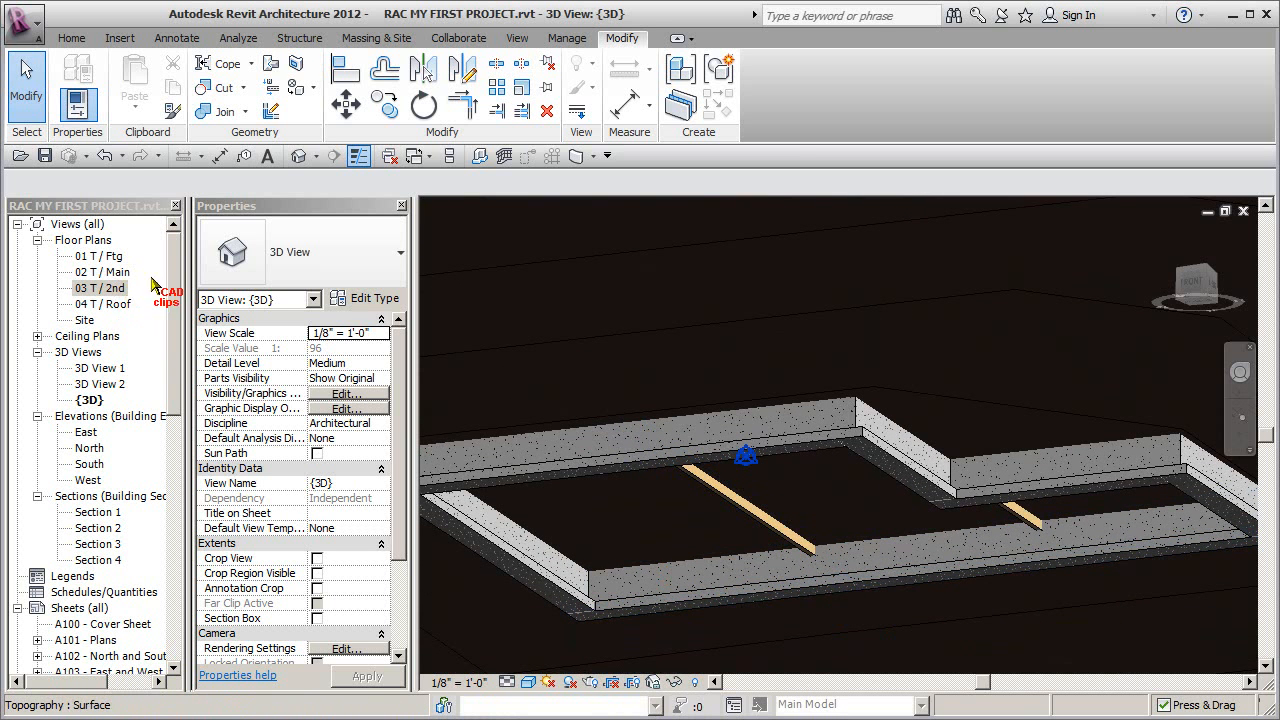
pyautogui.doubleClick(108, 257)
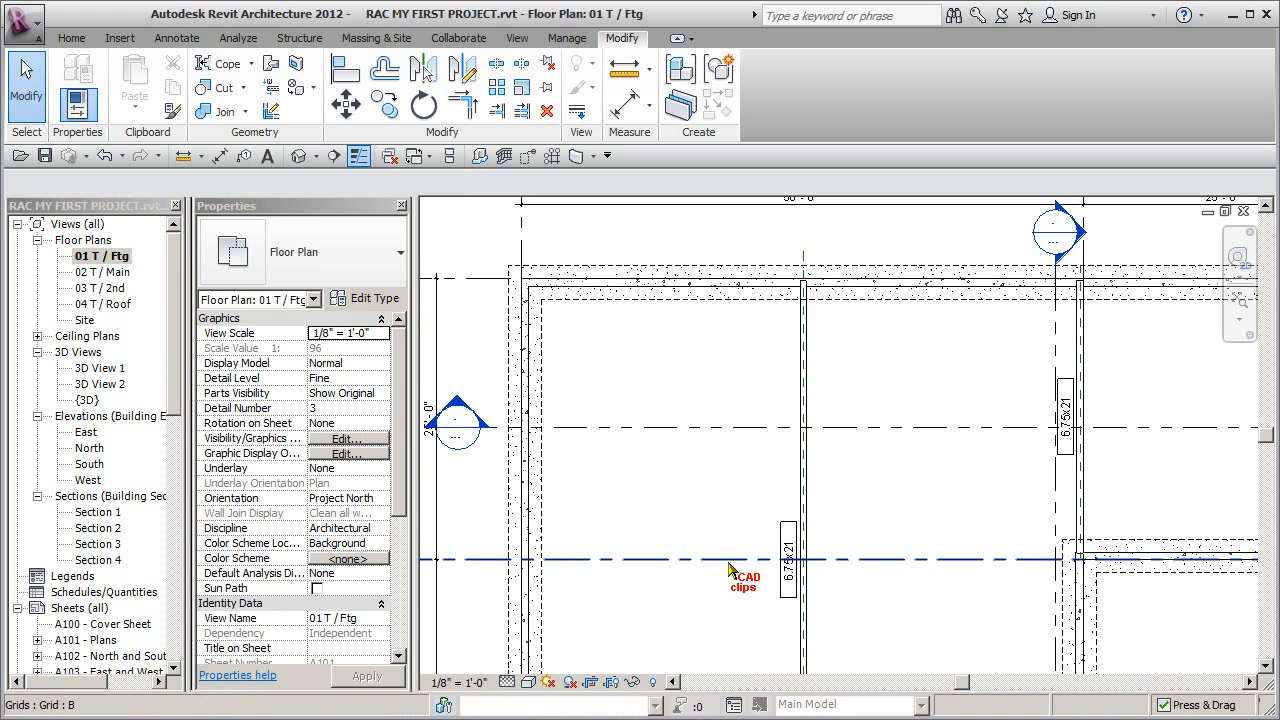
pyautogui.scroll(2, 848, 474)
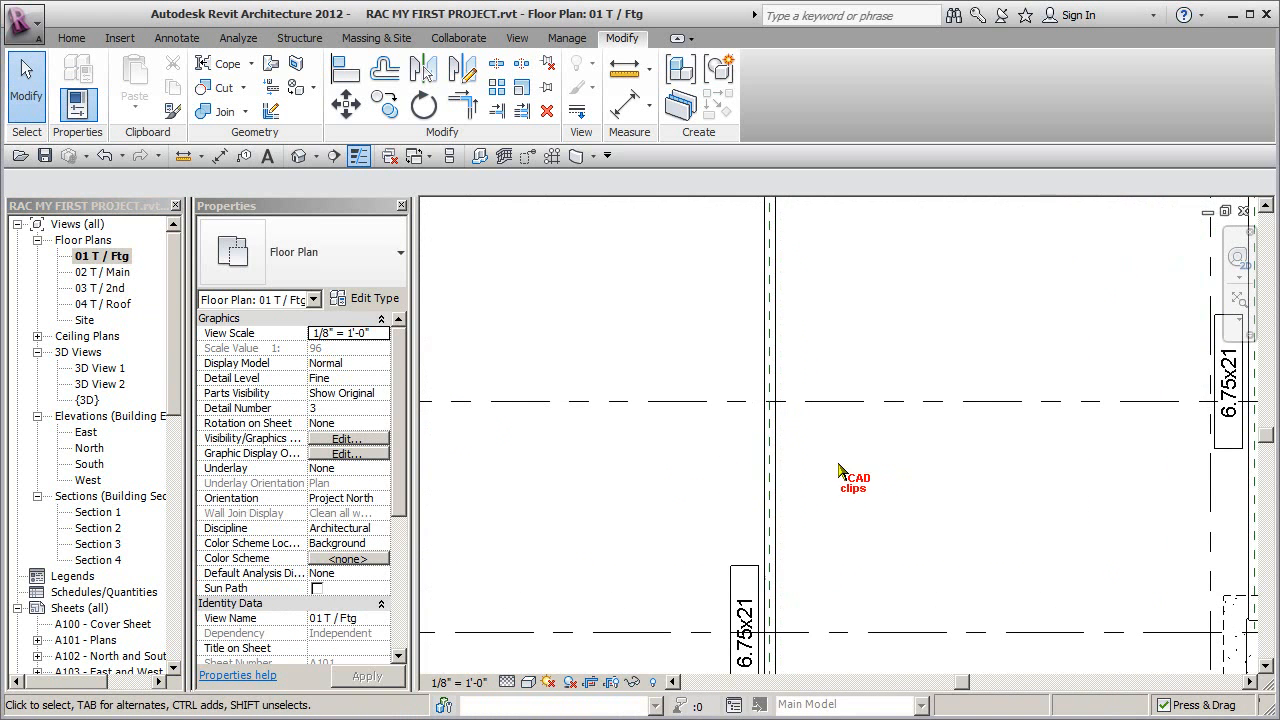
pyautogui.scroll(-2, 834, 530)
pyautogui.moveTo(845, 540); pyautogui.dragTo(836, 391, button='middle')
pyautogui.moveTo(866, 566)
pyautogui.mouseDown(button='middle')
pyautogui.moveTo(841, 460)
pyautogui.moveTo(834, 533)
pyautogui.moveTo(817, 548)
pyautogui.mouseUp(button='middle')
pyautogui.scroll(-1, 847, 472)
pyautogui.scroll(-1, 826, 541)
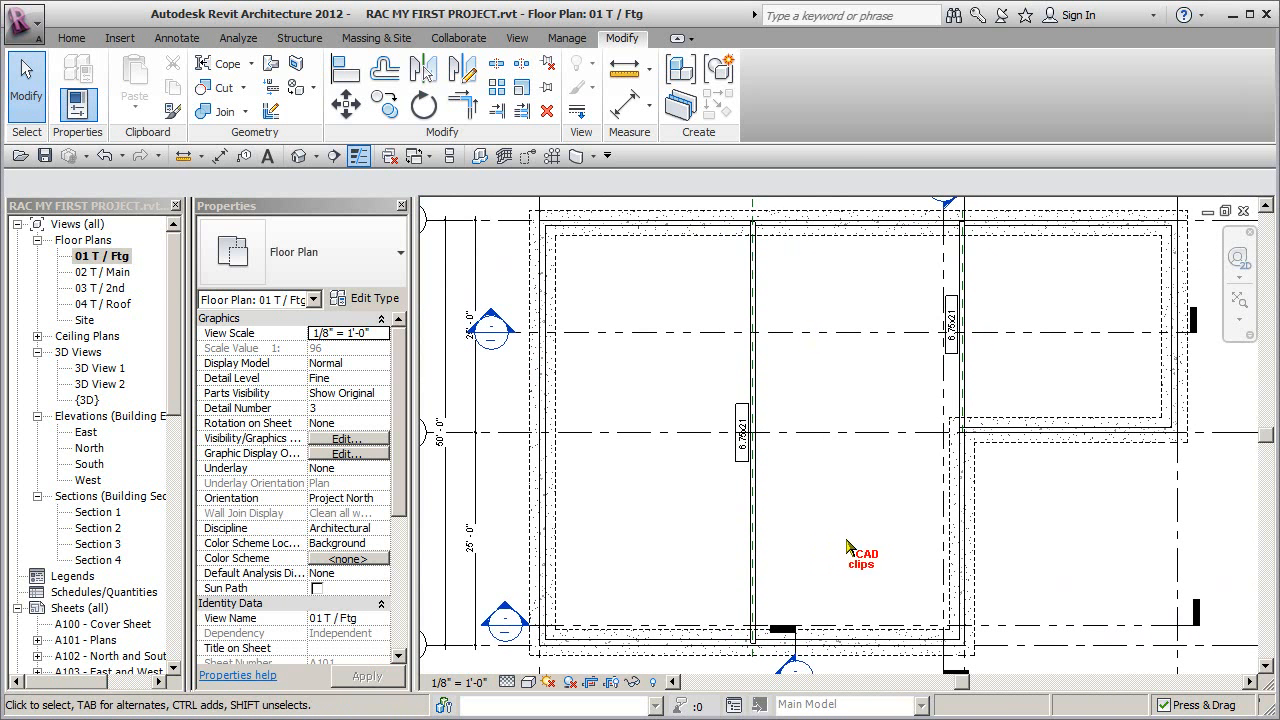
# - In the 02 T / Main floor plan, draw a short horizontal reference plane from the centre of the column at the upper interior wall intersection
pyautogui.doubleClick(116, 275)
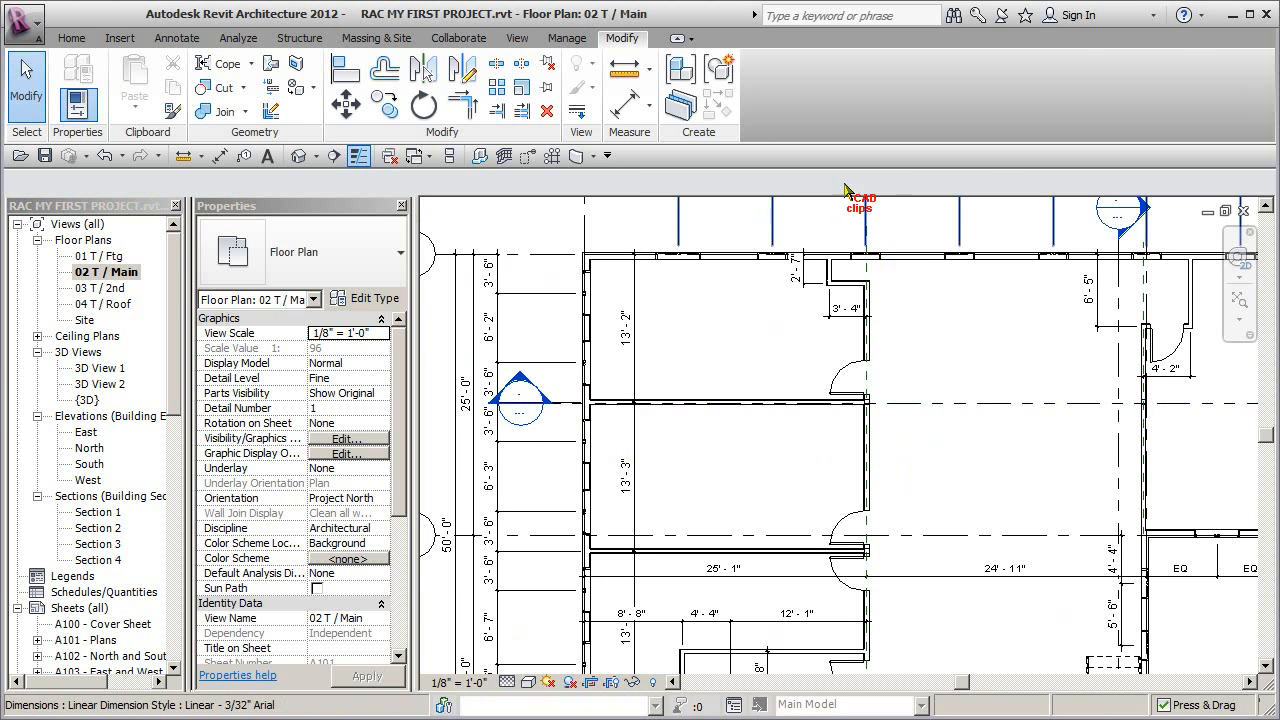
pyautogui.click(74, 38)
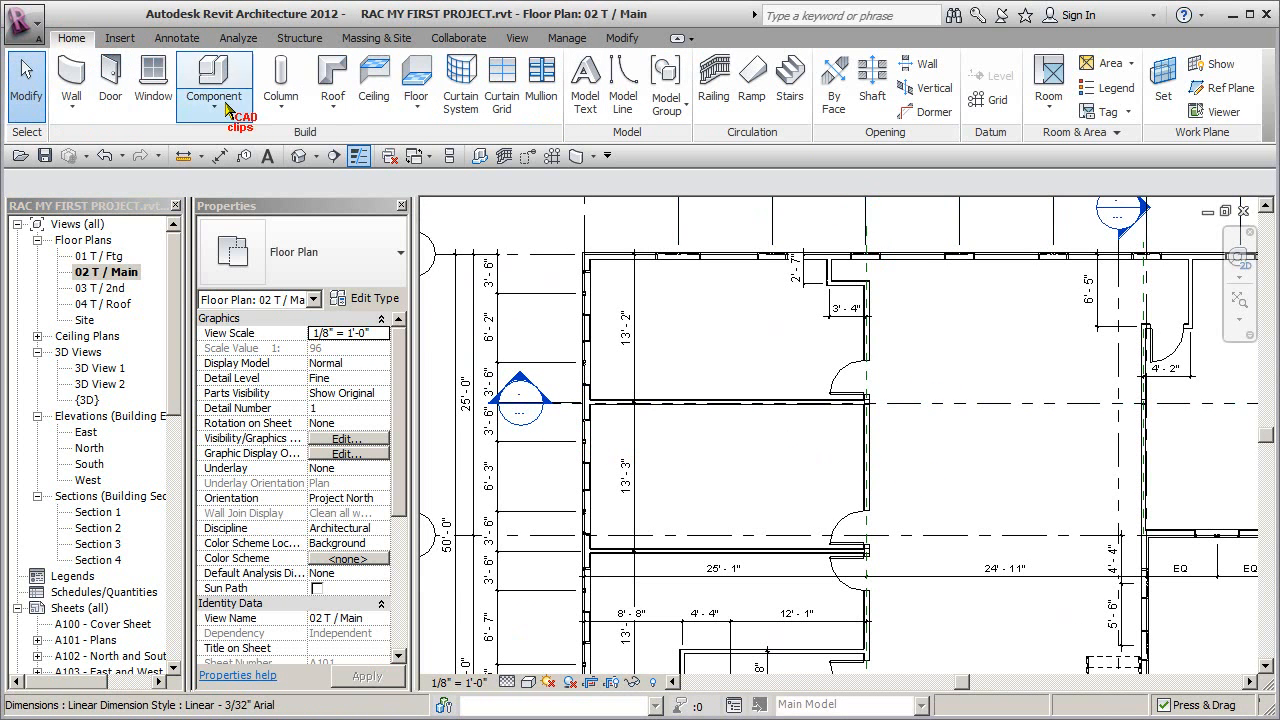
pyautogui.click(1229, 90)
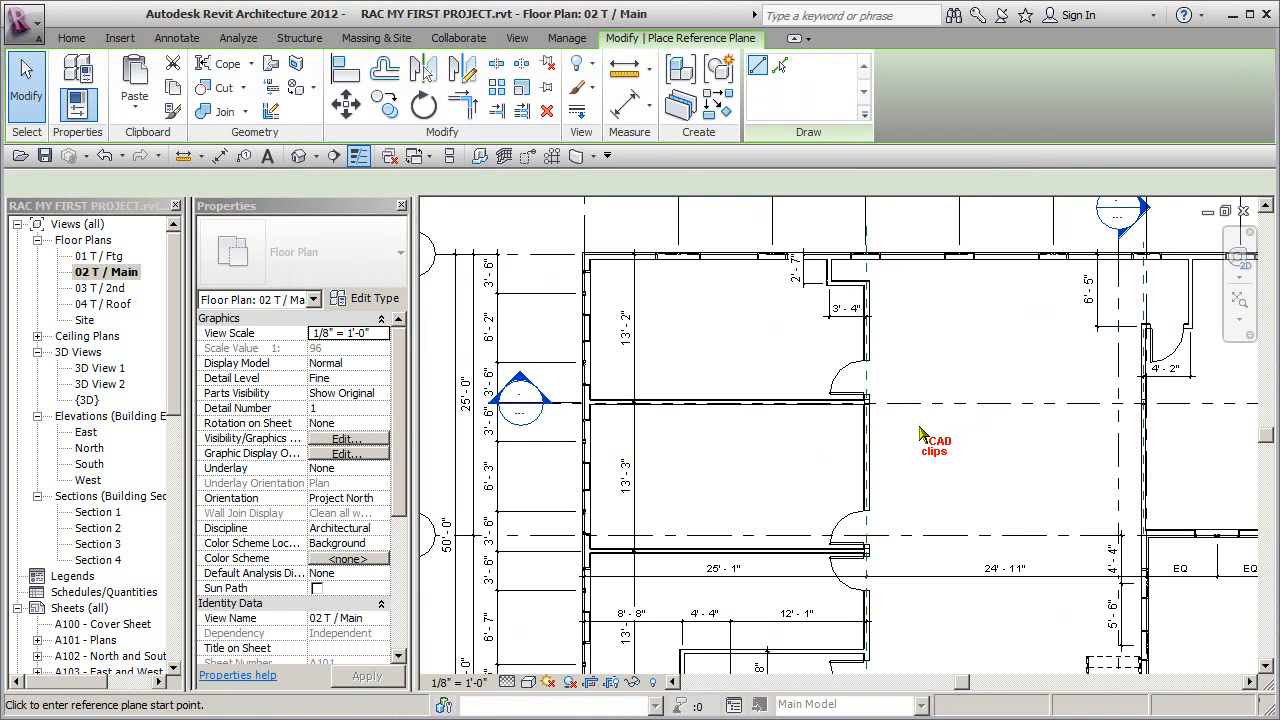
pyautogui.scroll(3, 878, 420)
pyautogui.scroll(5, 878, 425)
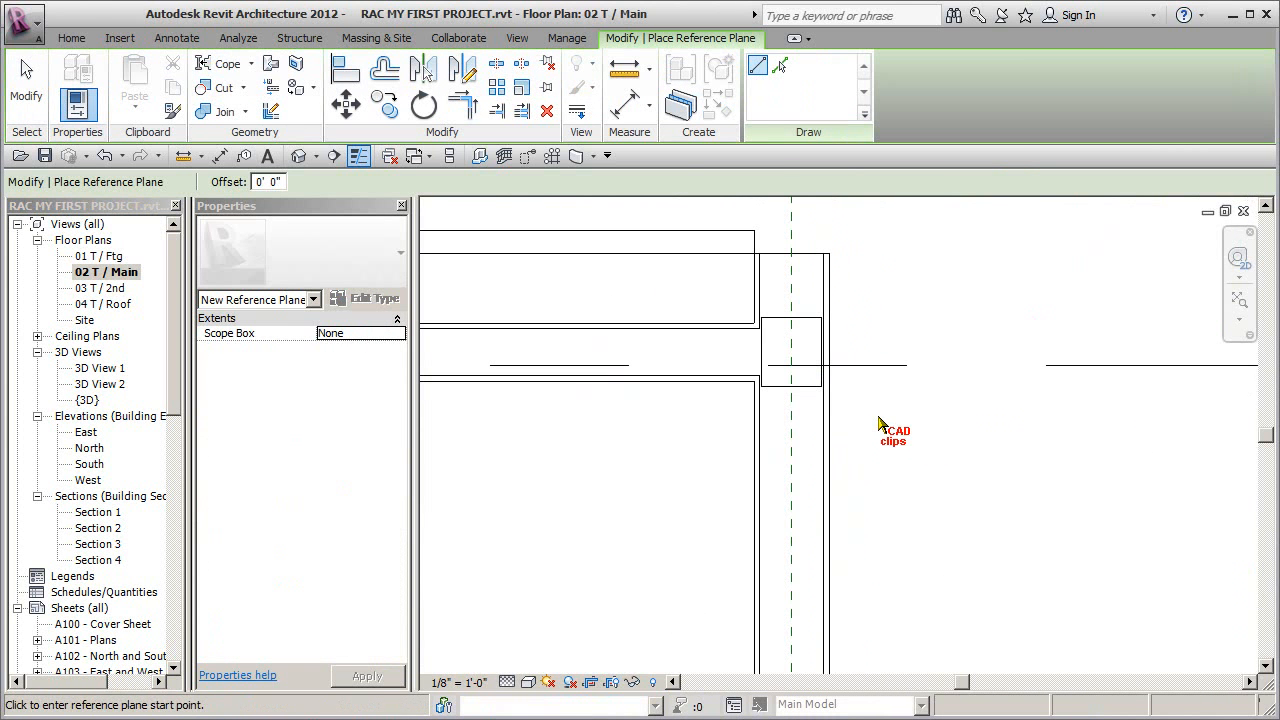
pyautogui.click(790, 352)
pyautogui.click(850, 352)
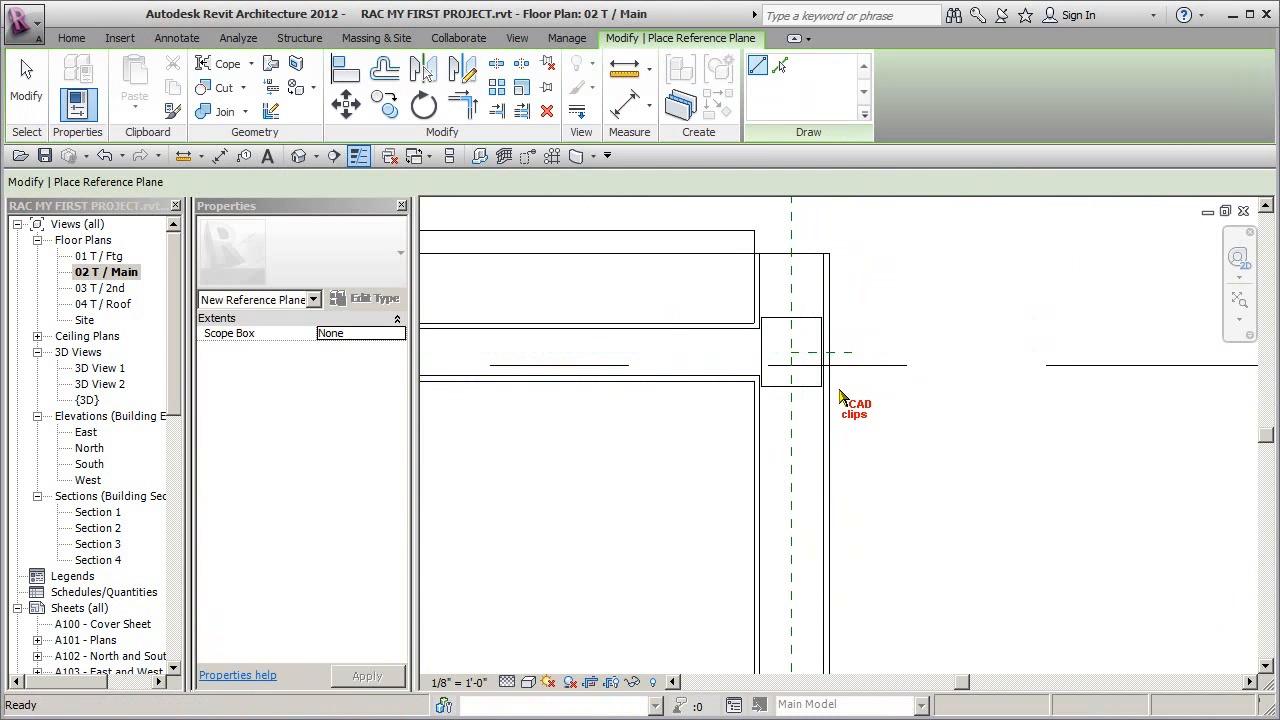
# - Extend the new reference plane's left end past the column so it crosses the vertical reference plane, and clear the selection
pyautogui.press('Escape')
pyautogui.press('Escape')
pyautogui.scroll(2, 840, 390)
pyautogui.click(764, 335)
pyautogui.moveTo(741, 344); pyautogui.dragTo(675, 336)
pyautogui.click(920, 382)
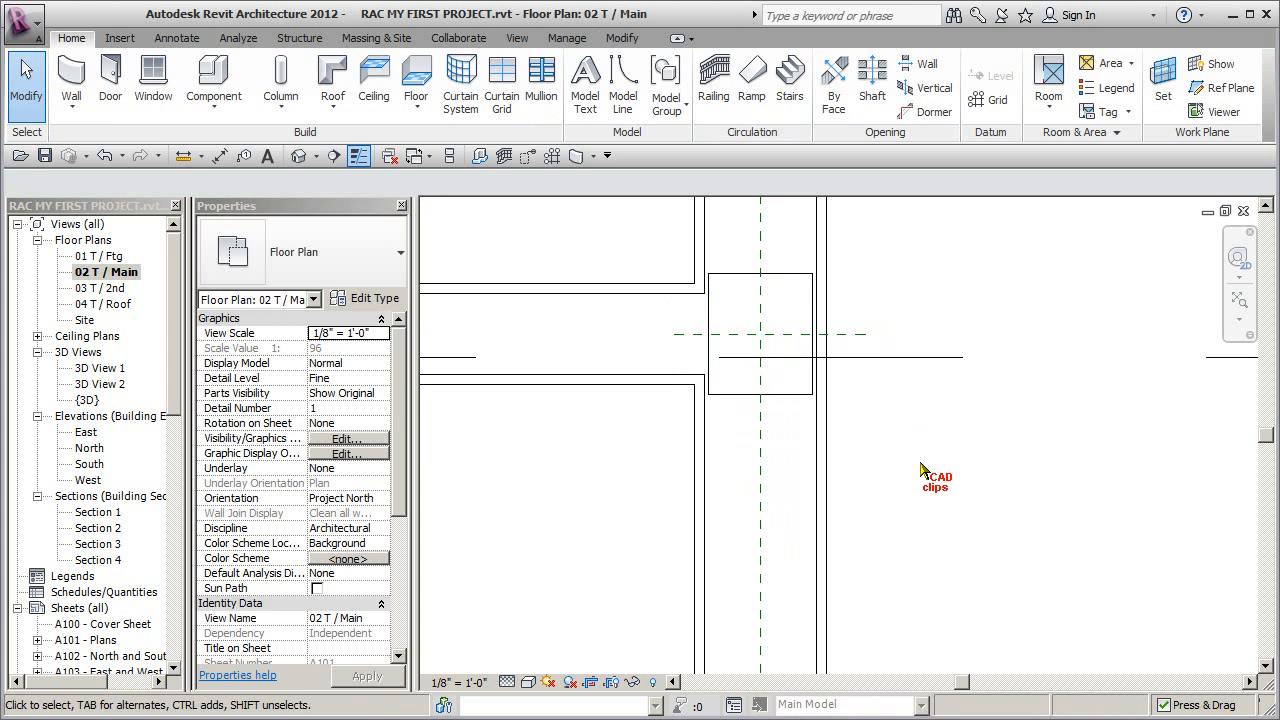
# - Copy the short reference plane with Constrain and Multiple enabled to the centre of the next column down the same wall
pyautogui.click(855, 335)
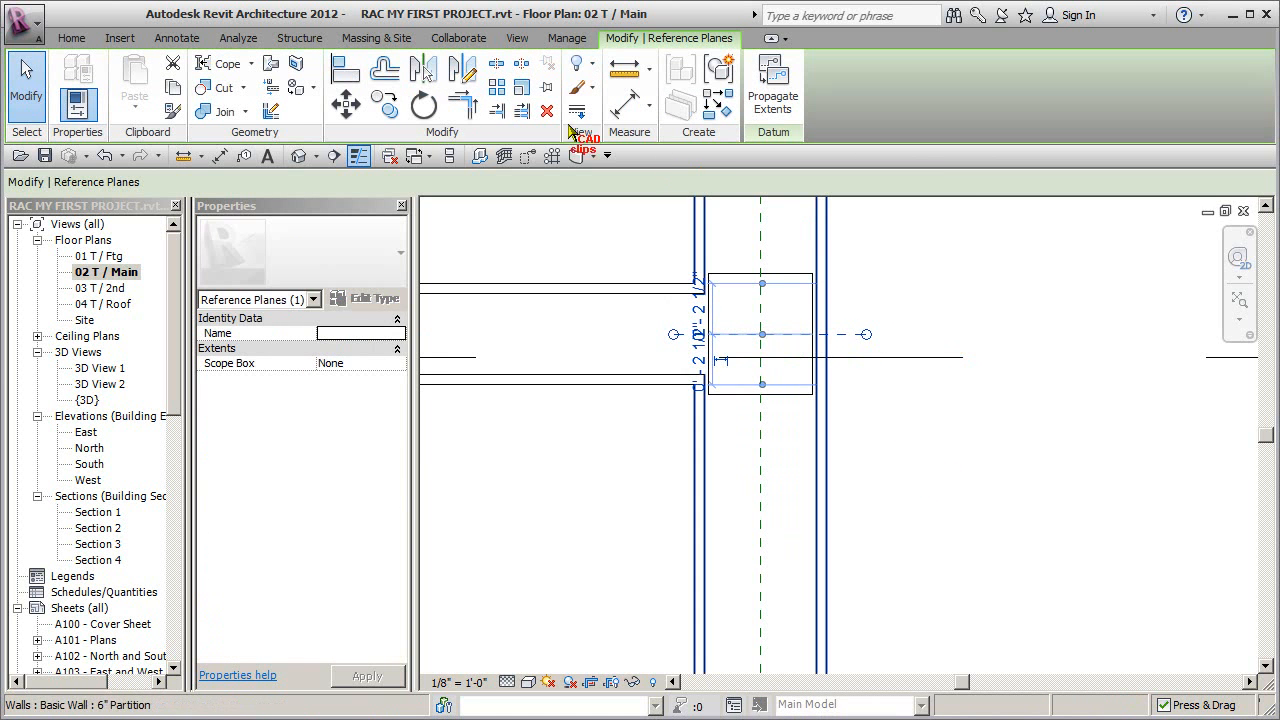
pyautogui.click(390, 108)
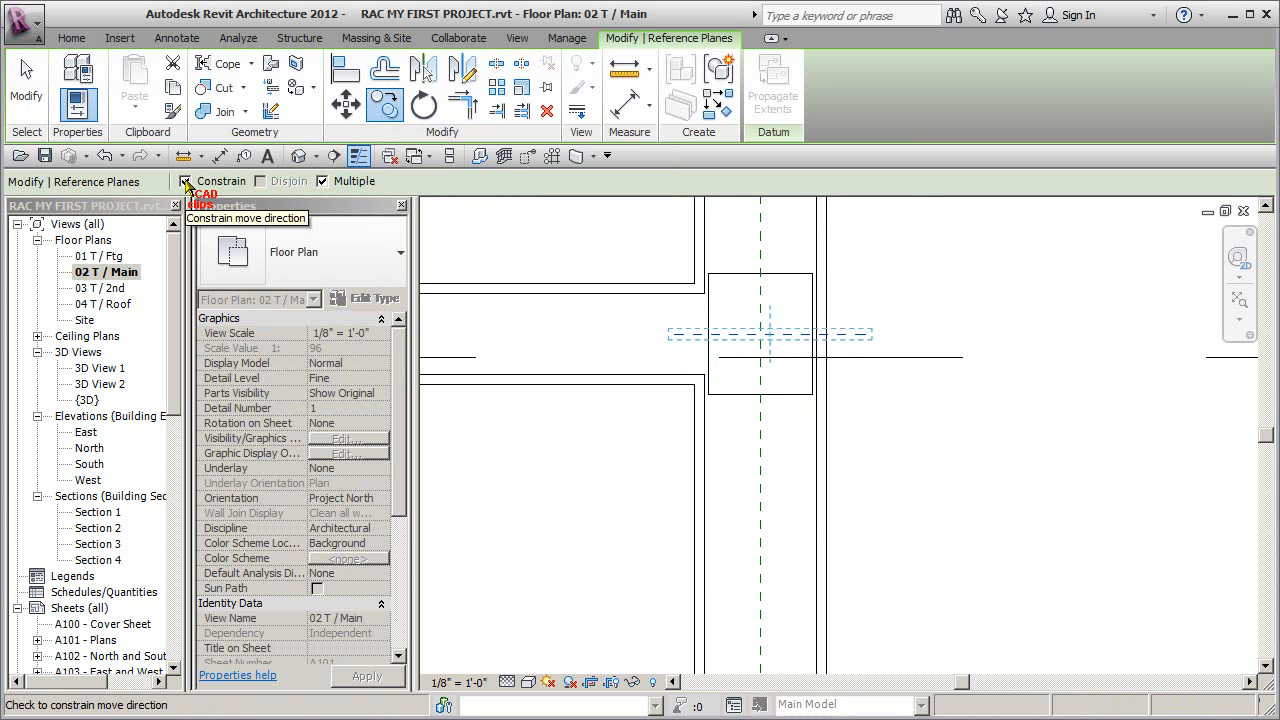
pyautogui.click(866, 336)
pyautogui.scroll(5, 868, 515)
pyautogui.scroll(-1, 868, 516)
pyautogui.moveTo(882, 515); pyautogui.dragTo(886, 203, button='middle')
pyautogui.scroll(2, 883, 482)
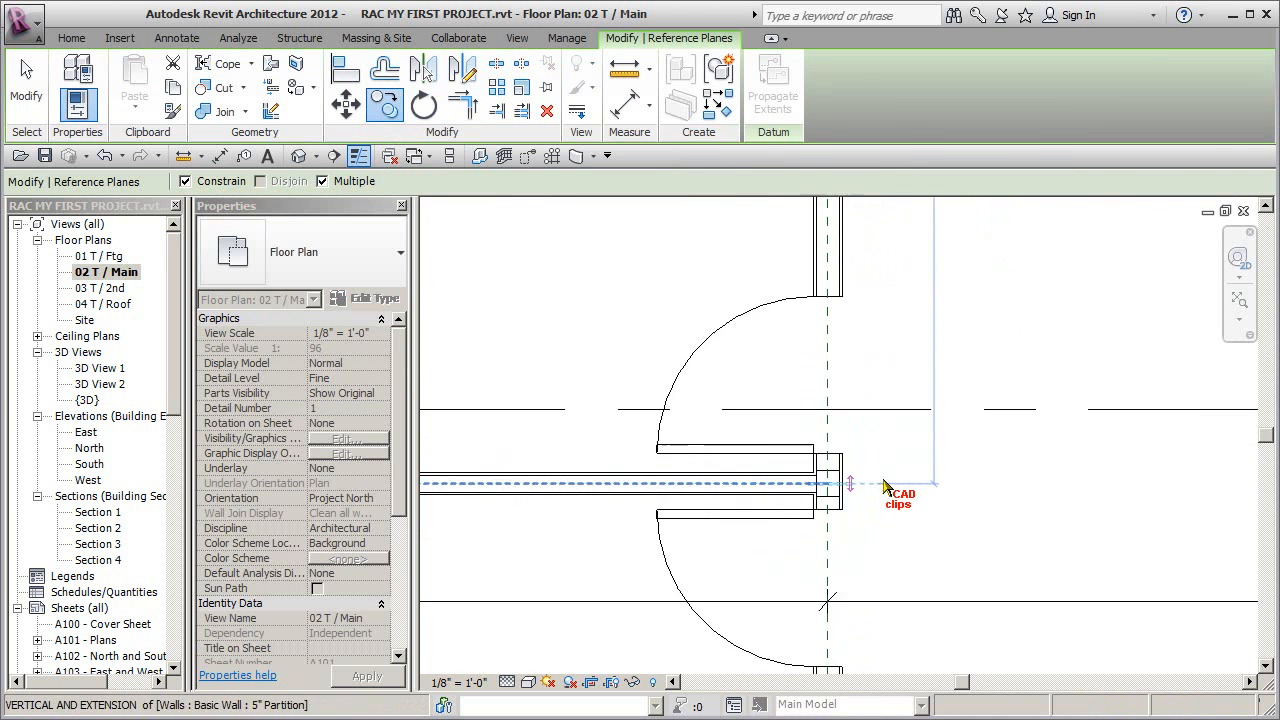
pyautogui.scroll(4, 884, 485)
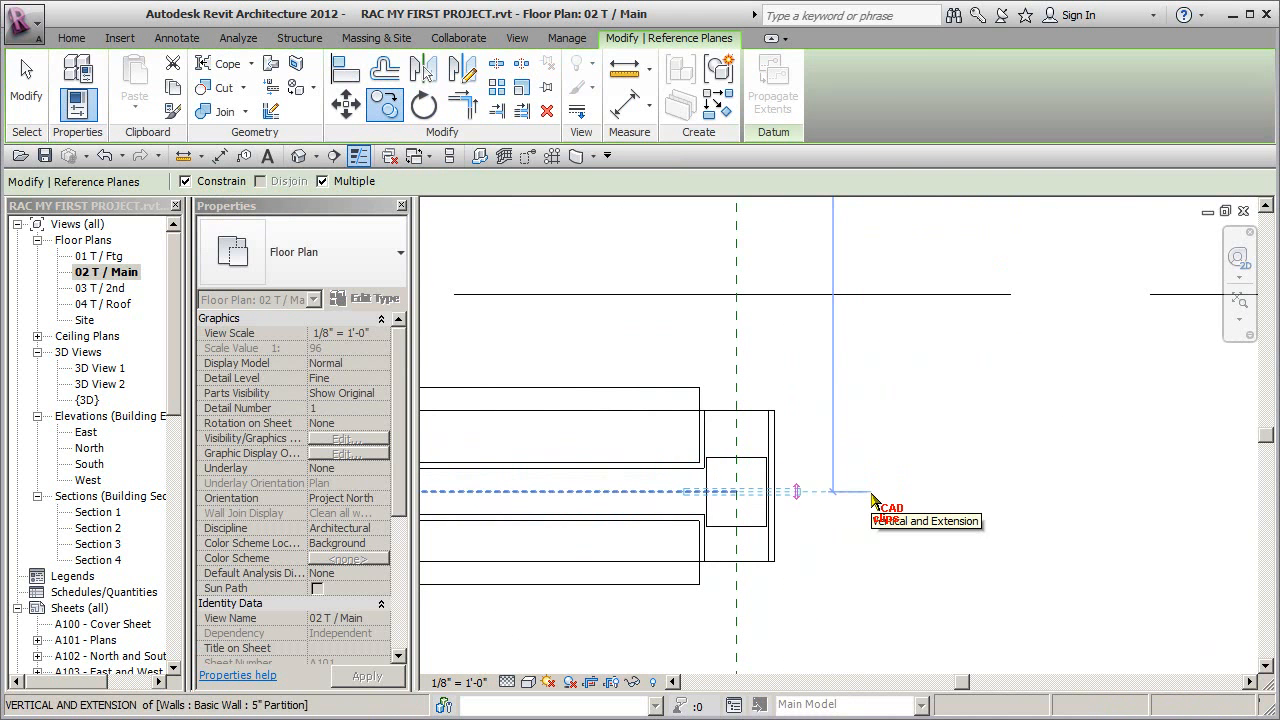
# - Place another copy of the reference plane at the centre of the third column down the wall, aligned with its partition
pyautogui.scroll(-3, 864, 330)
pyautogui.moveTo(875, 296); pyautogui.dragTo(876, 113, button='middle')
pyautogui.moveTo(877, 541); pyautogui.dragTo(877, 271, button='middle')
pyautogui.scroll(3, 877, 530)
pyautogui.scroll(2, 876, 535)
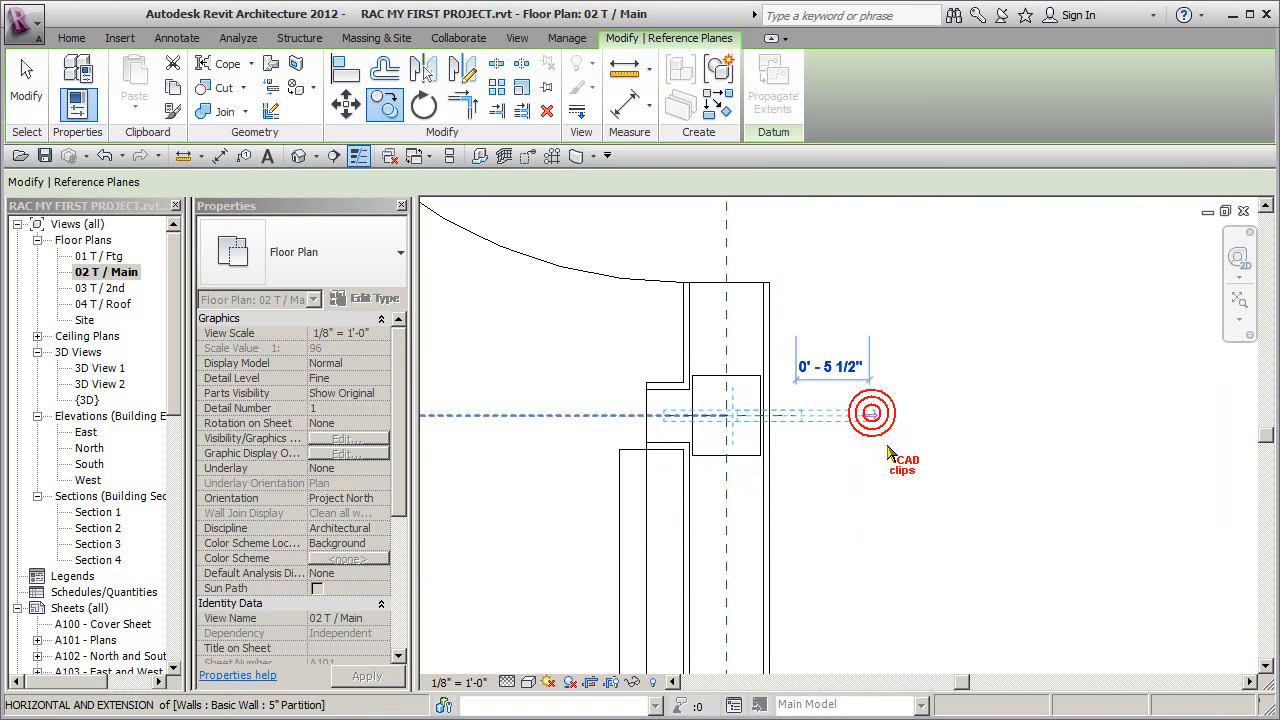
pyautogui.scroll(-5, 897, 430)
pyautogui.scroll(-2, 904, 460)
pyautogui.moveTo(987, 361); pyautogui.dragTo(777, 688, button='middle')
pyautogui.scroll(5, 960, 442)
pyautogui.scroll(2, 799, 459)
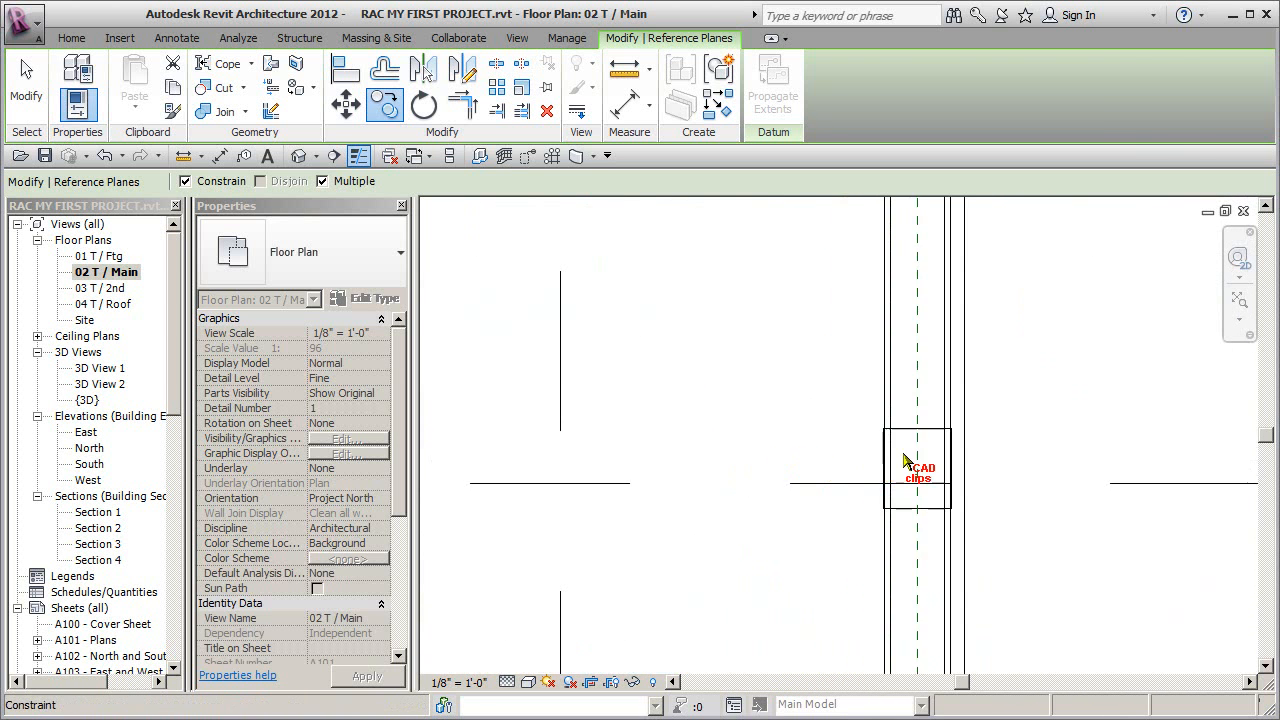
pyautogui.scroll(-2, 960, 468)
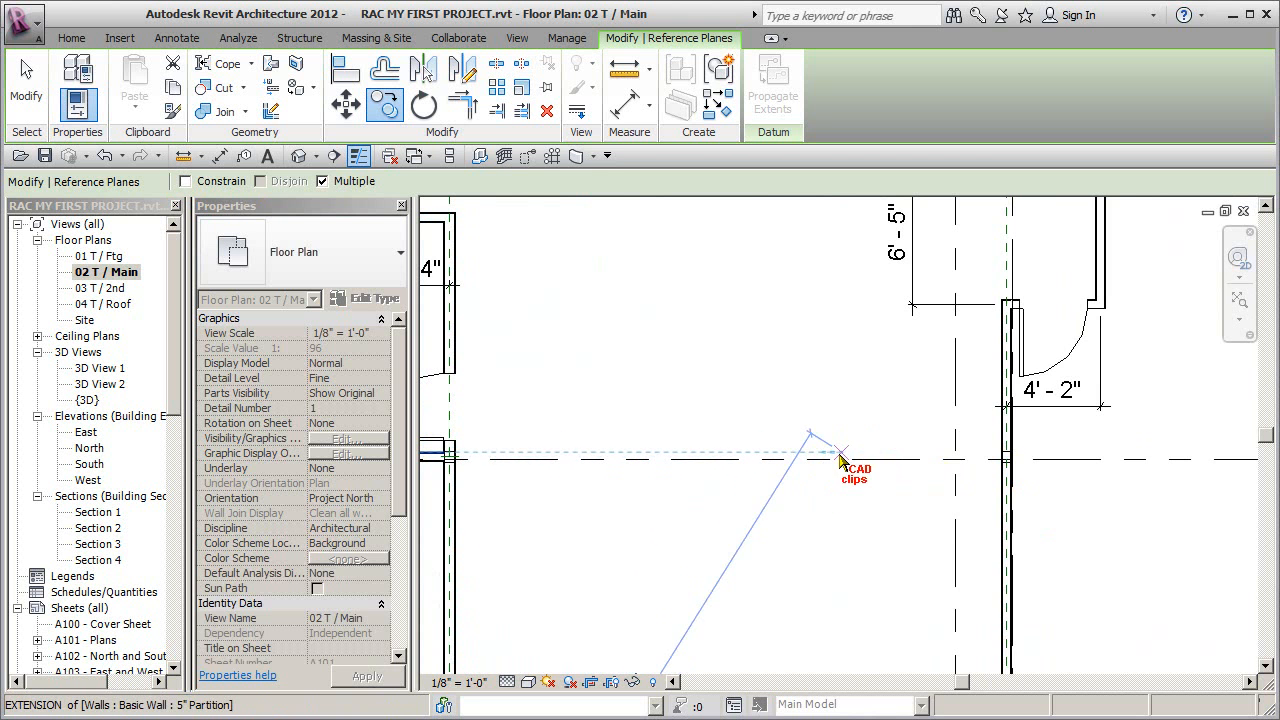
pyautogui.press('Escape')
pyautogui.scroll(6, 1025, 476)
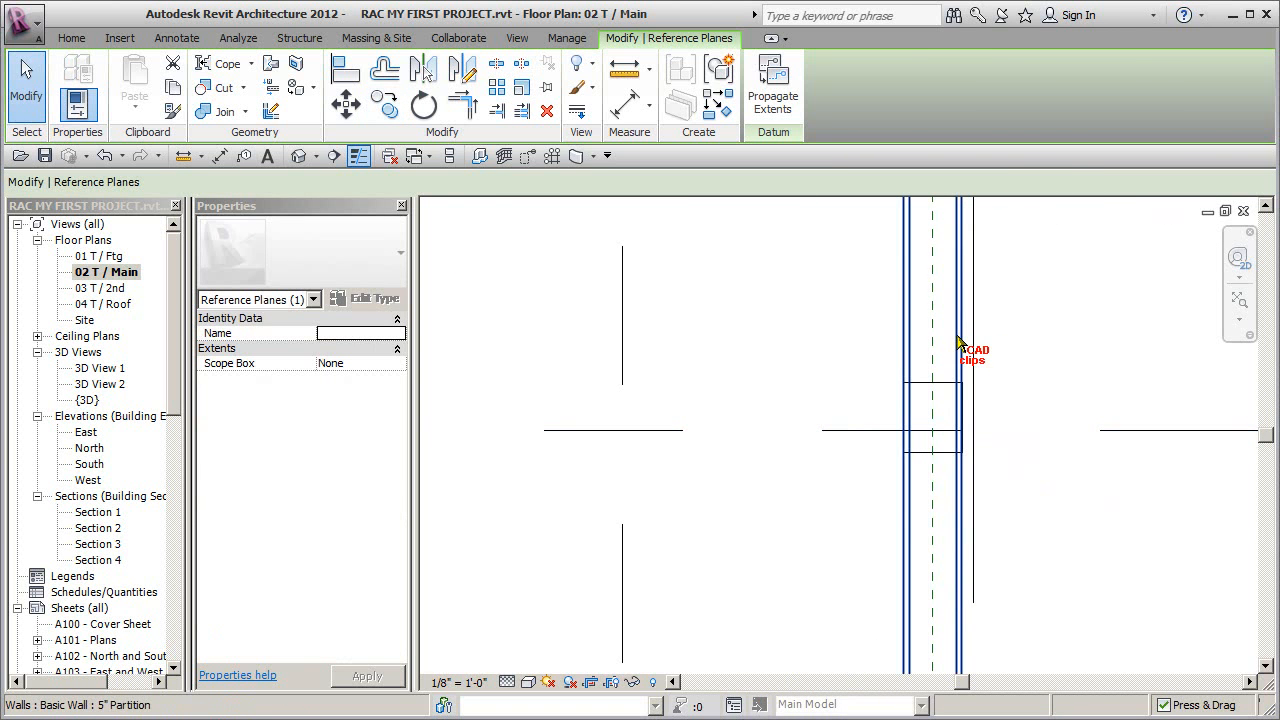
pyautogui.scroll(-6, 960, 345)
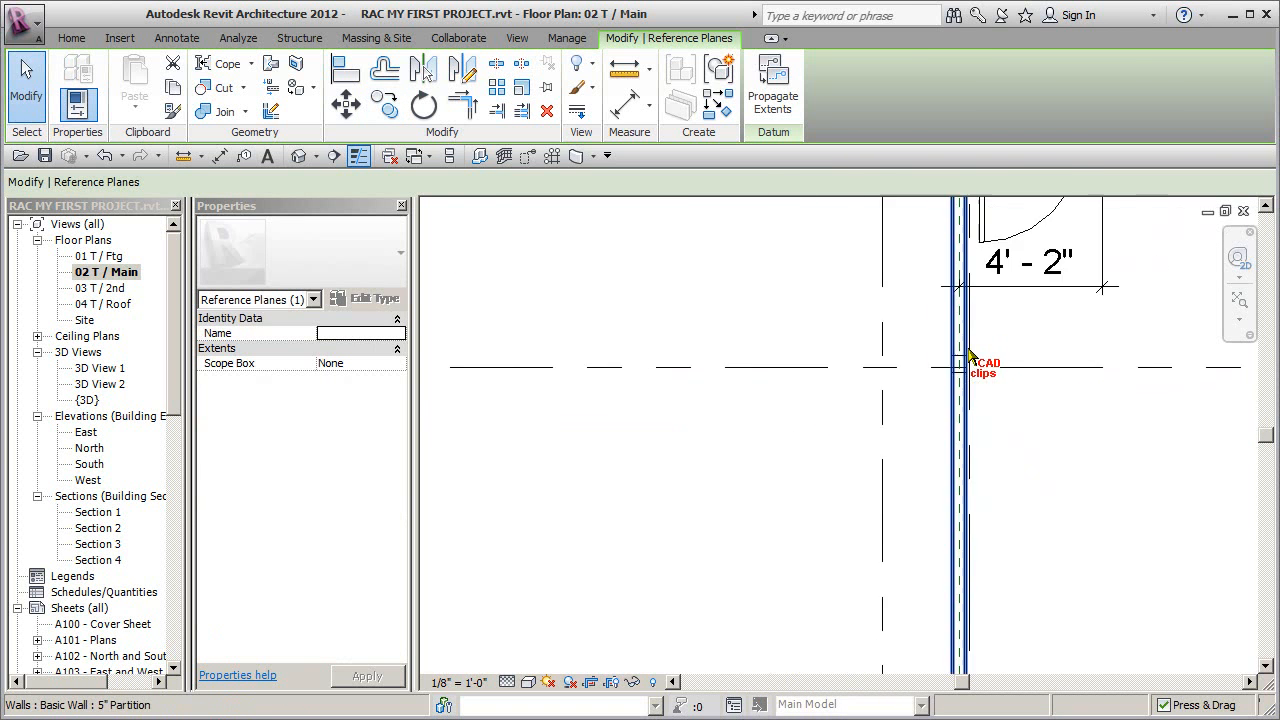
pyautogui.moveTo(968, 355); pyautogui.dragTo(960, 380, button='middle')
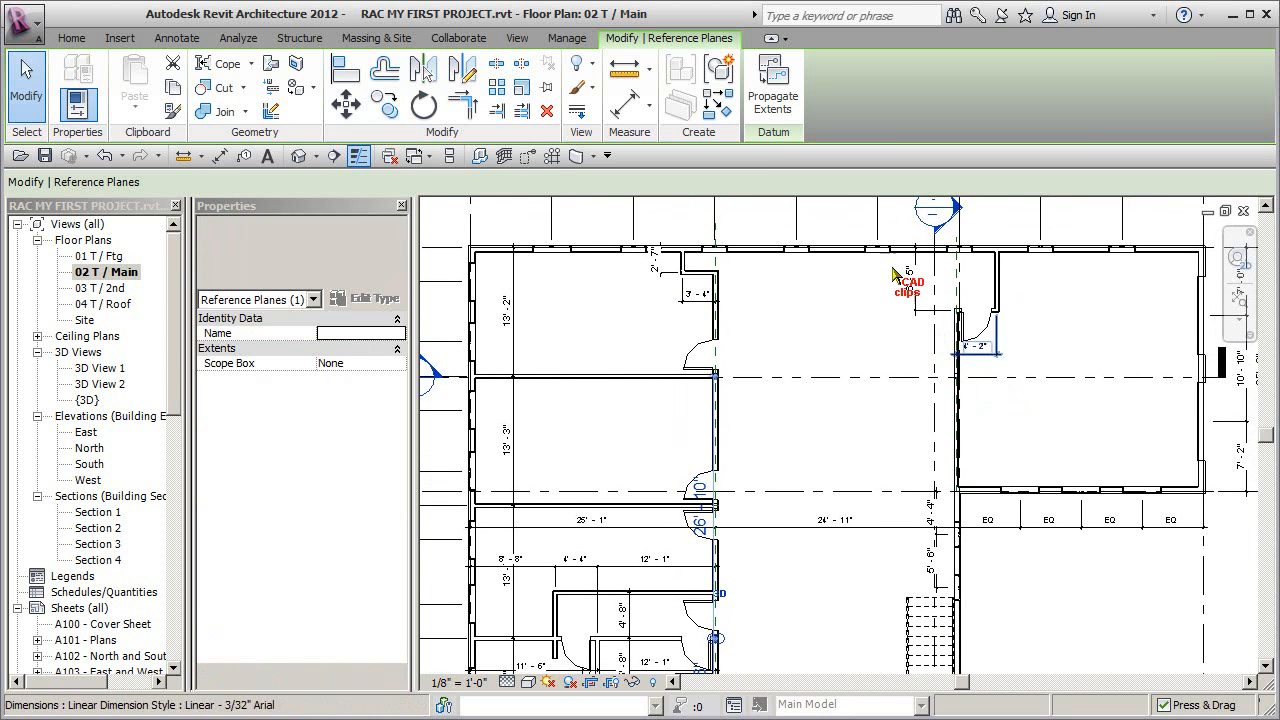
pyautogui.click(172, 111)
pyautogui.click(720, 420)
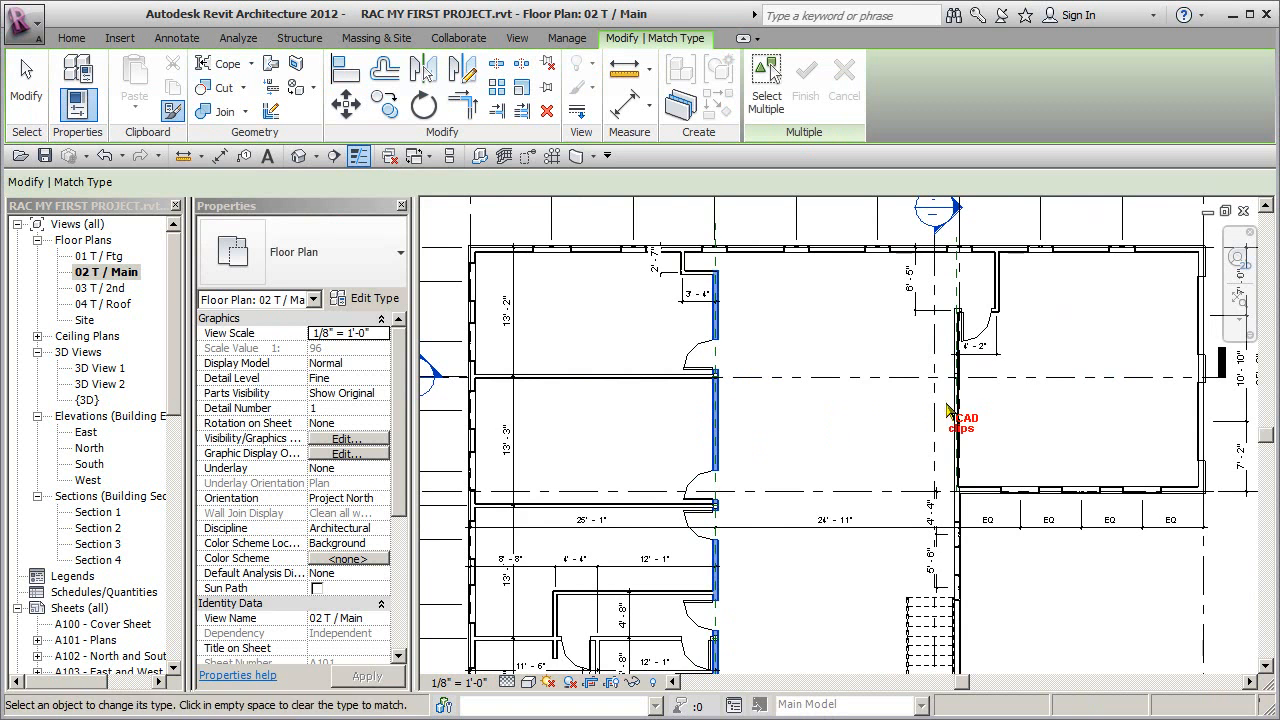
pyautogui.scroll(10, 1007, 445)
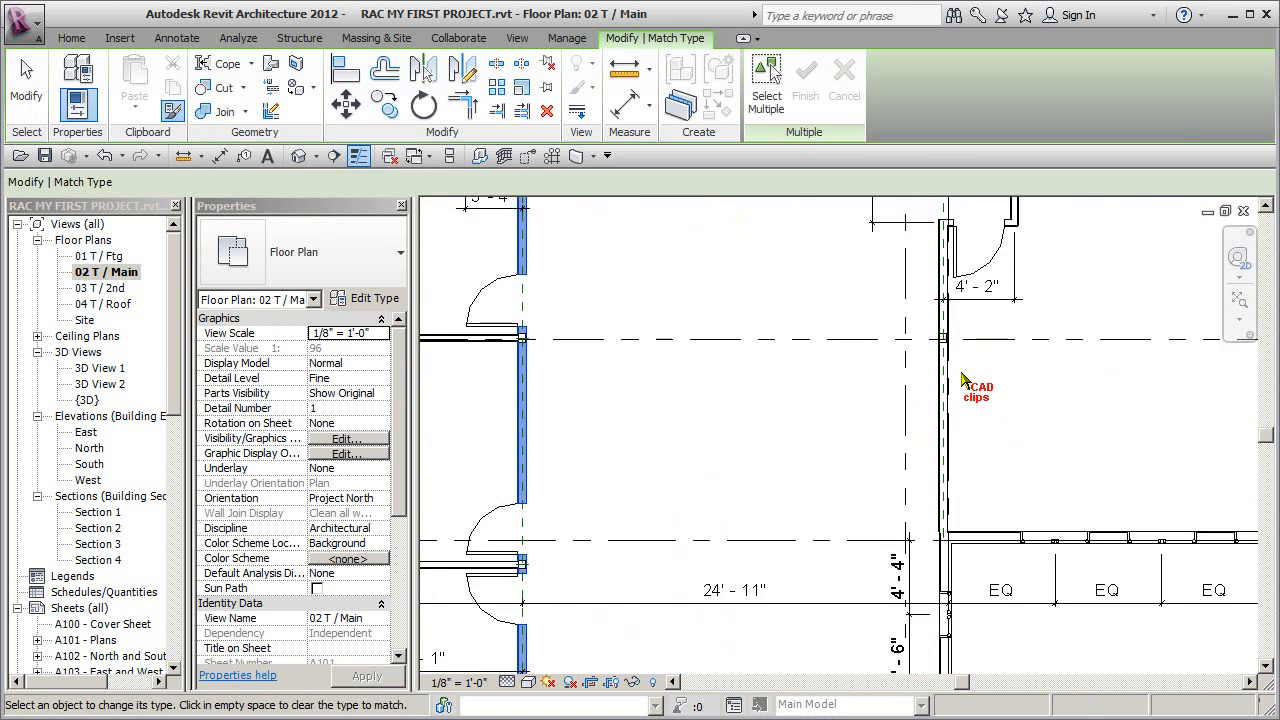
pyautogui.scroll(3, 928, 412)
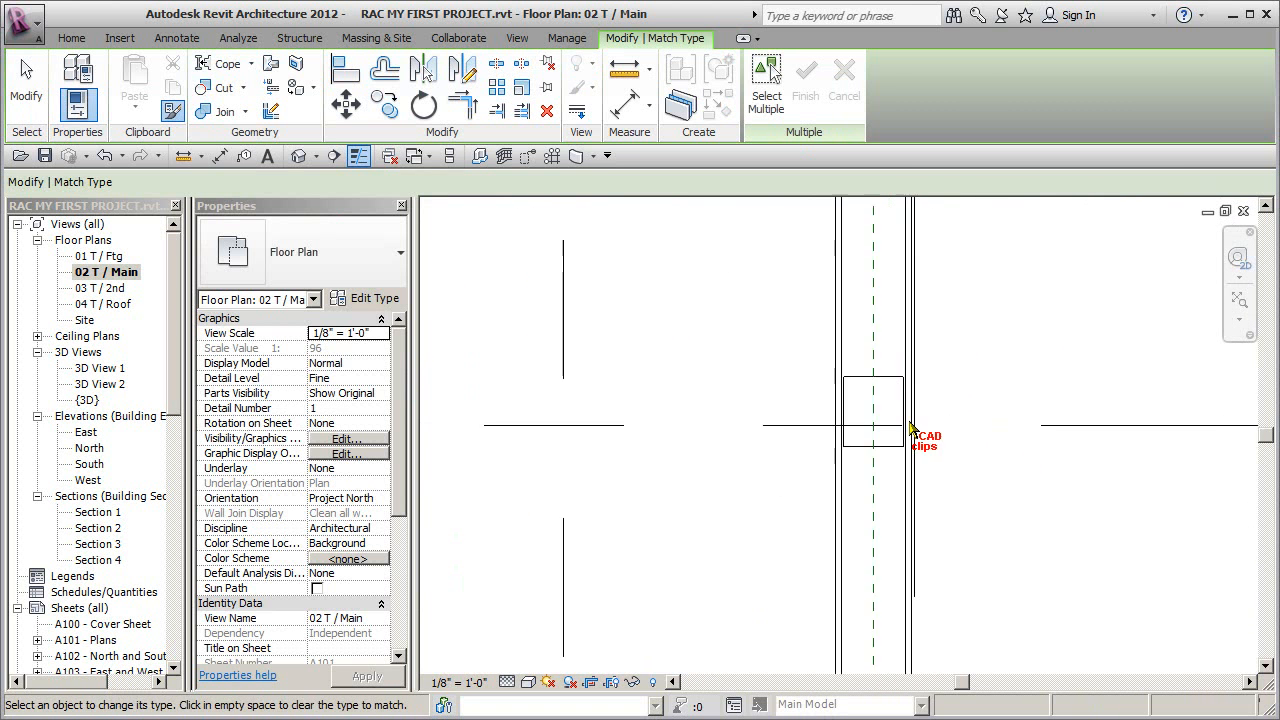
pyautogui.press('Escape')
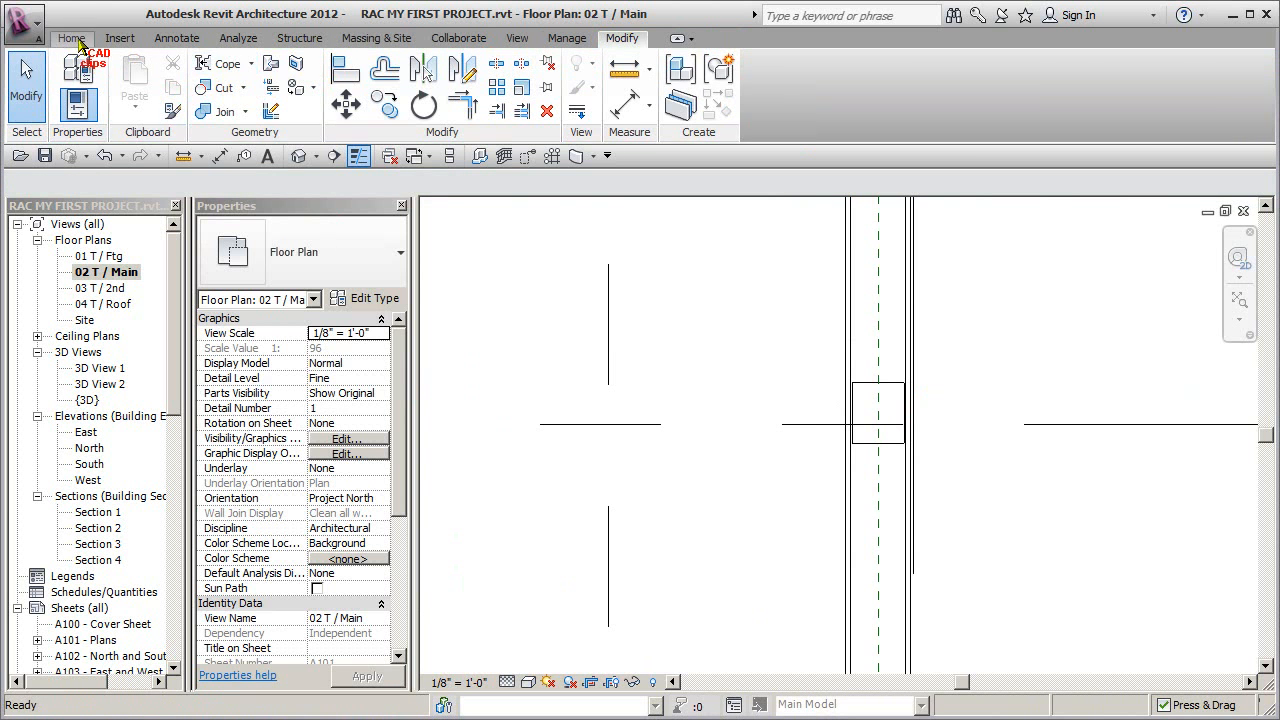
# - Draw a short horizontal reference plane from the centre of the column in the right-hand wall, below the door
pyautogui.click(75, 38)
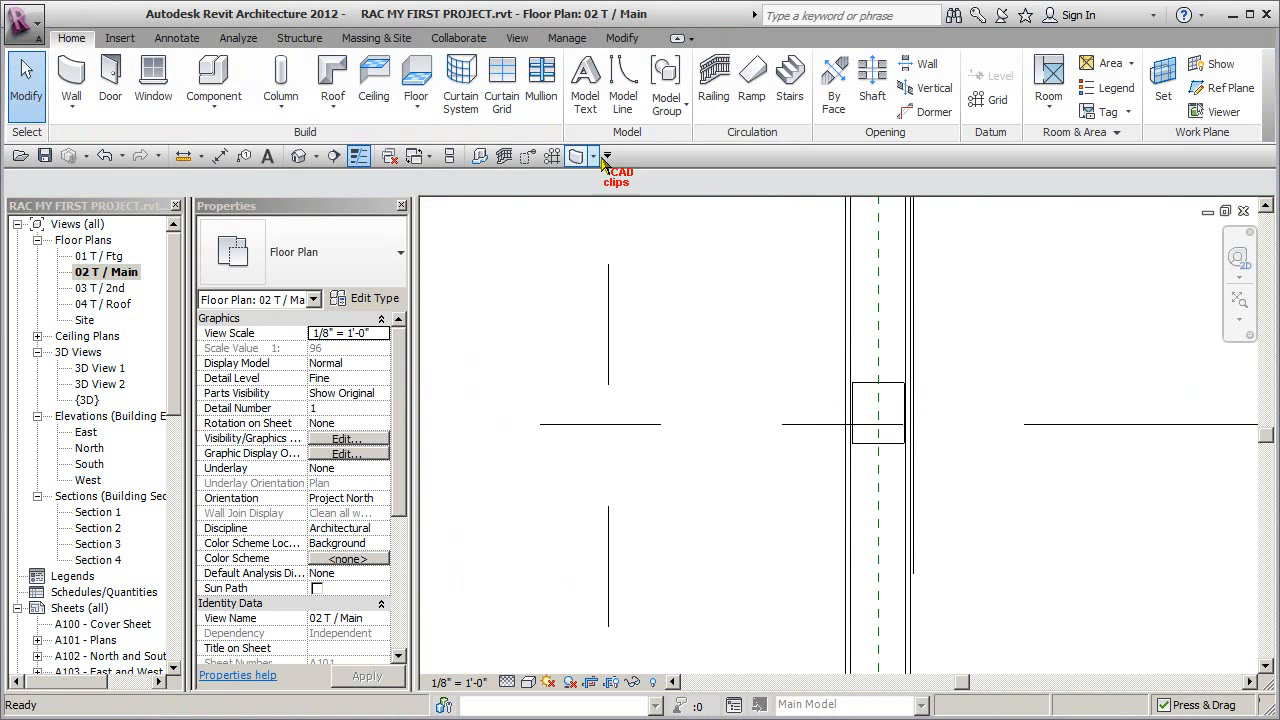
pyautogui.click(1218, 88)
pyautogui.scroll(2, 862, 418)
pyautogui.click(897, 414)
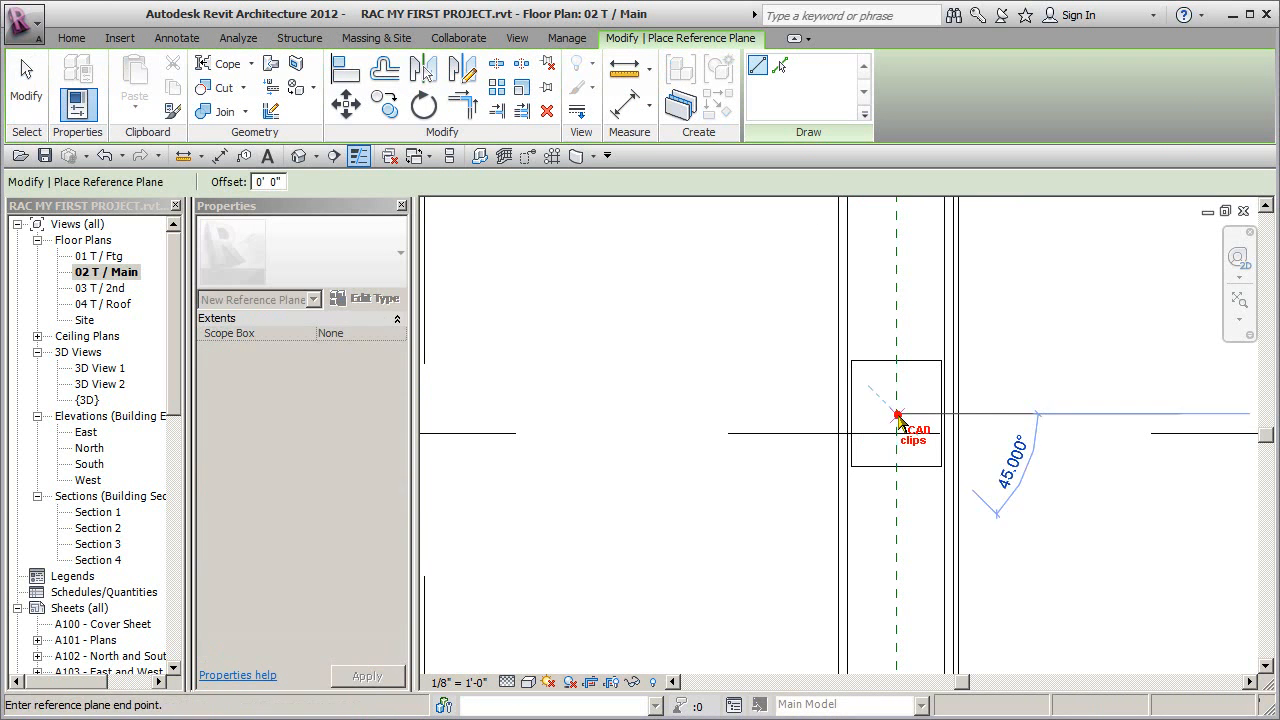
pyautogui.click(994, 414)
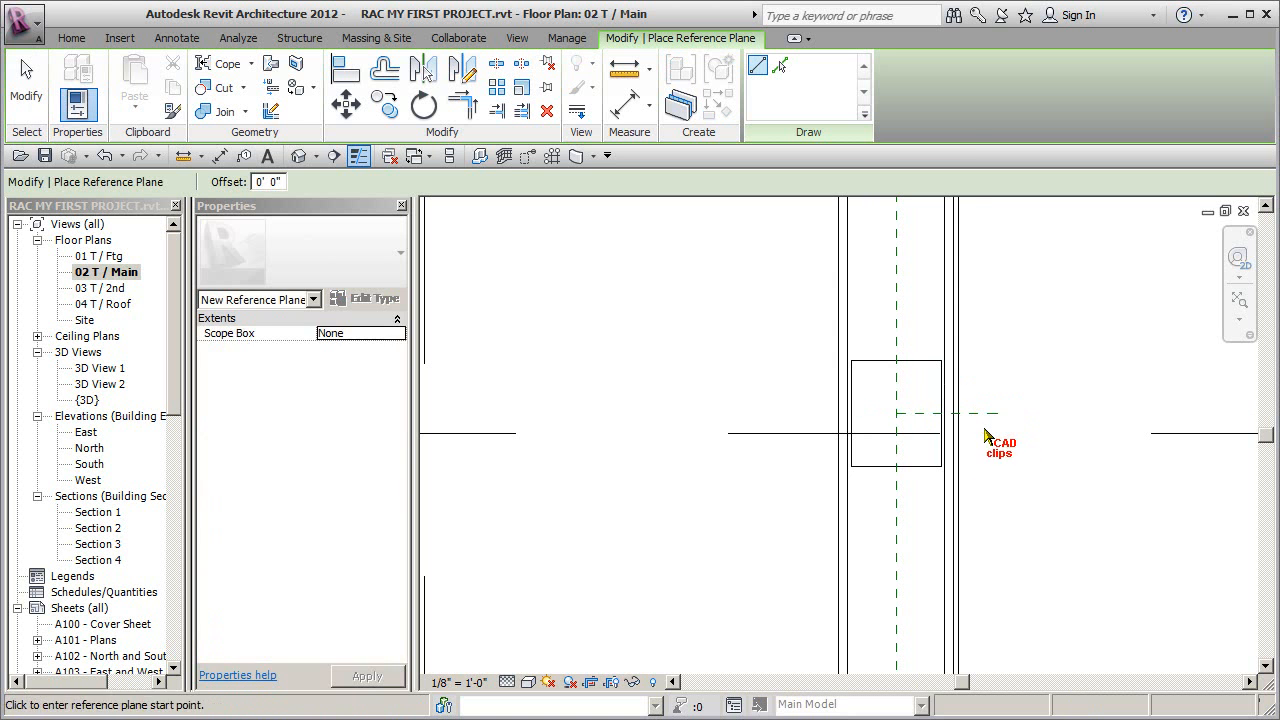
# - Extend the right-hand column's reference plane leftward past the column so it crosses the vertical plane, and clear the selection
pyautogui.press('Escape')
pyautogui.press('Escape')
pyautogui.click(902, 414)
pyautogui.moveTo(899, 414); pyautogui.dragTo(808, 428)
pyautogui.press('Escape')
pyautogui.scroll(5, 1040, 522)
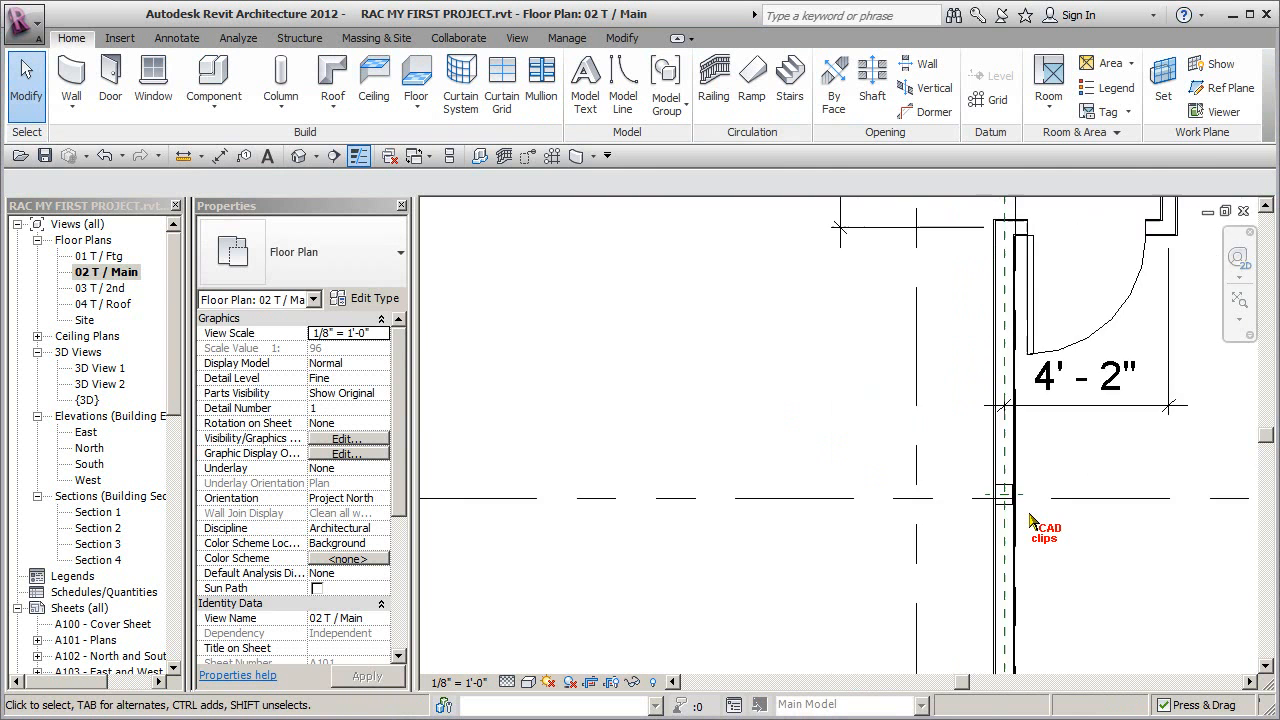
pyautogui.scroll(-3, 1040, 522)
pyautogui.scroll(-2, 960, 406)
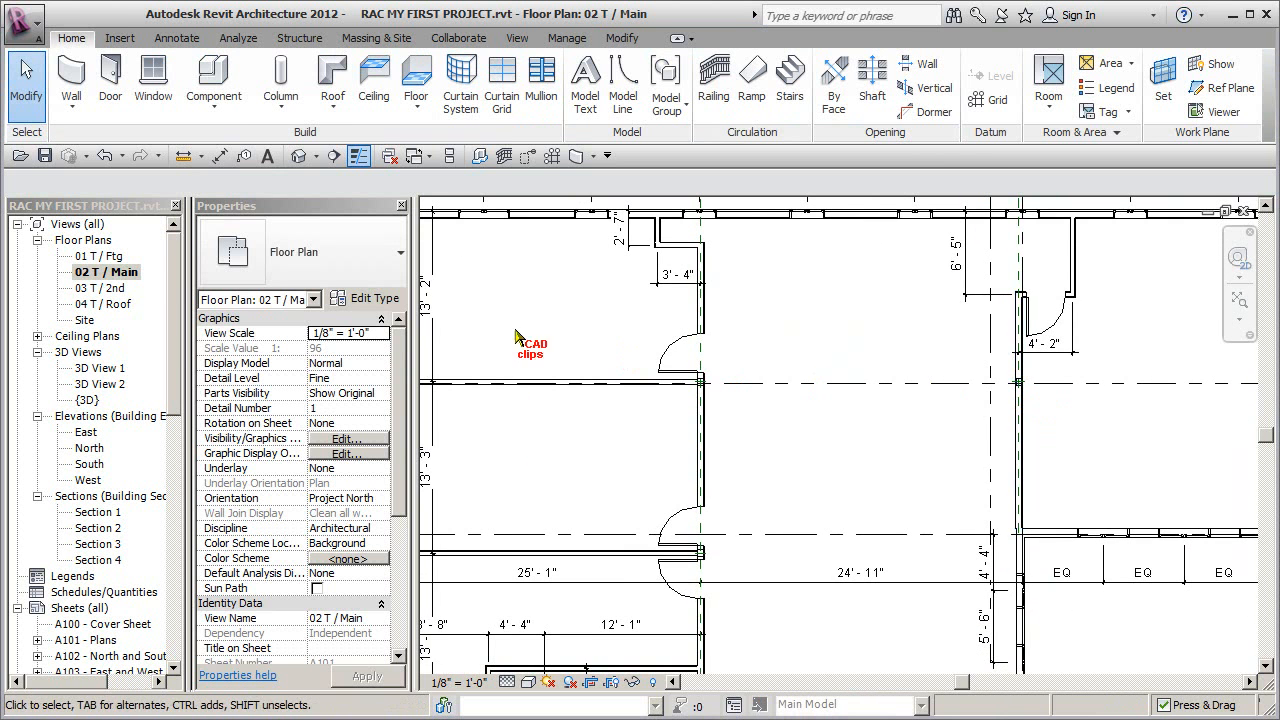
# - Open the 03 T / 2nd floor plan and check the reference plane intersections at the column locations
pyautogui.doubleClick(103, 288)
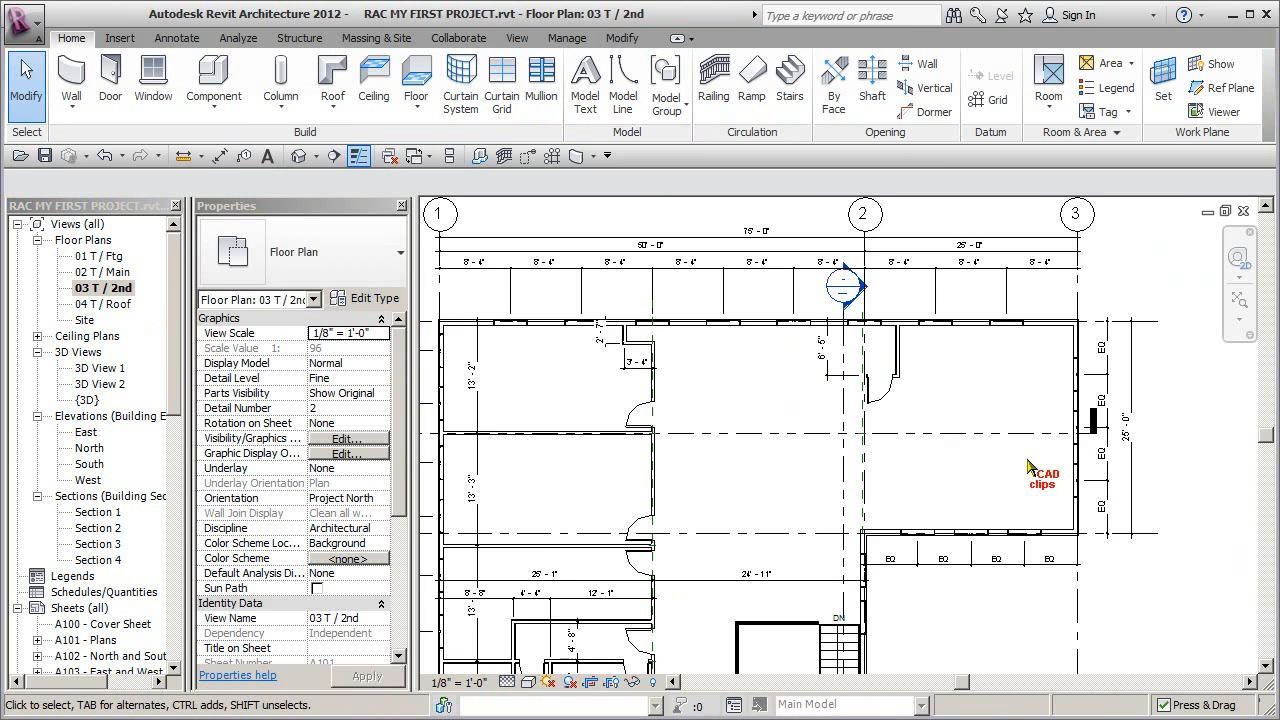
pyautogui.scroll(4, 872, 447)
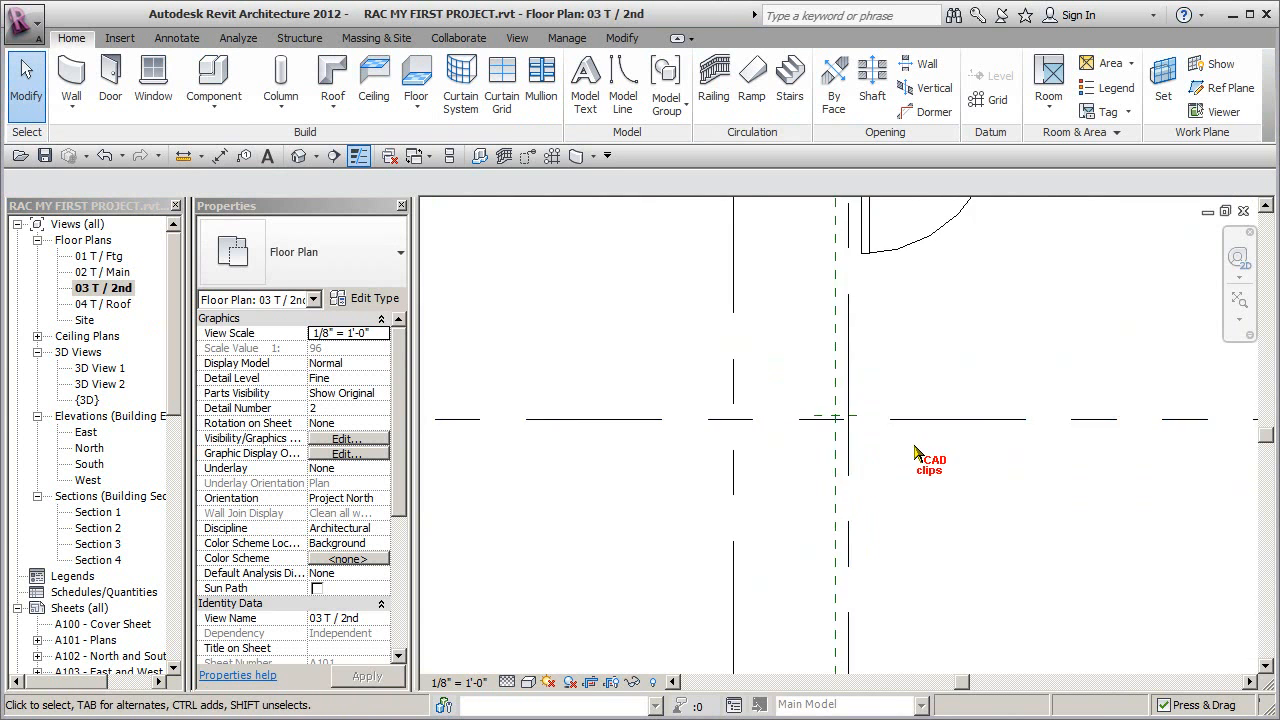
pyautogui.moveTo(738, 464); pyautogui.dragTo(1258, 432, button='middle')
pyautogui.scroll(2, 843, 418)
pyautogui.scroll(-1, 844, 417)
pyautogui.scroll(-3, 843, 418)
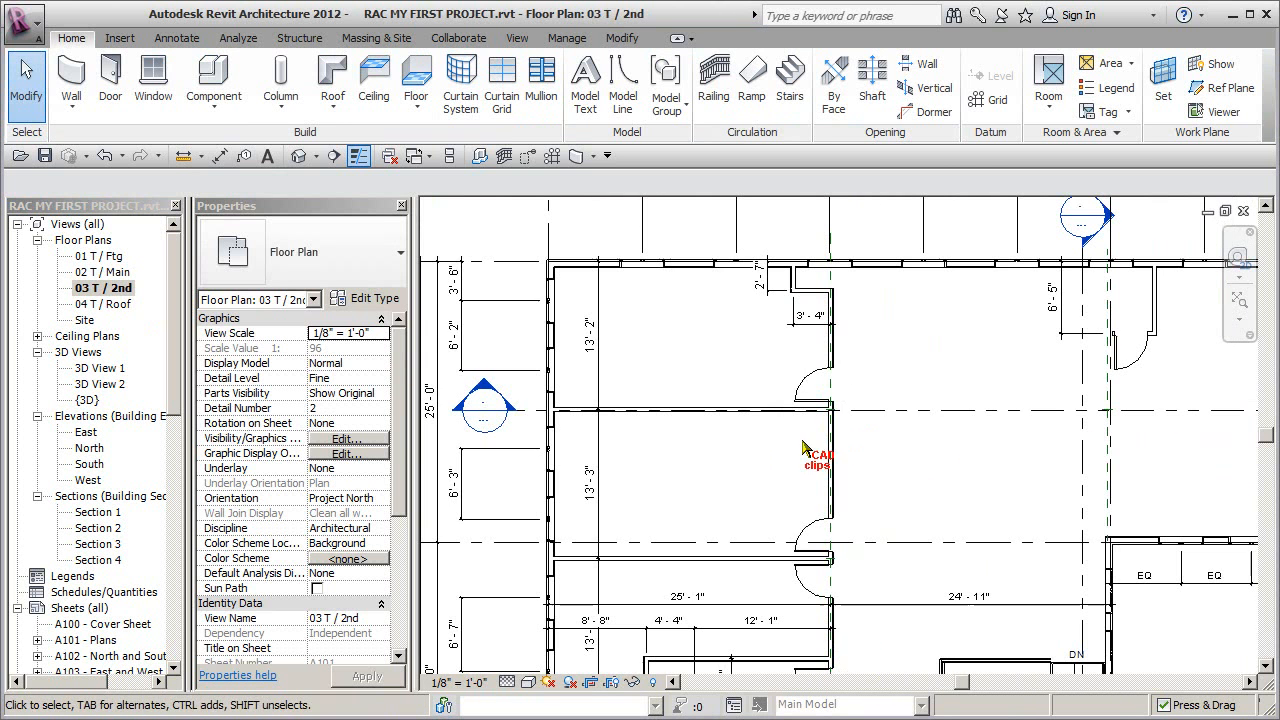
# - In the 01 T / Ftg floor plan, start a structural column using the Concrete-Square-Column 12 x 12 type
pyautogui.doubleClick(112, 257)
pyautogui.scroll(5, 790, 405)
pyautogui.moveTo(750, 318); pyautogui.dragTo(869, 506, button='middle')
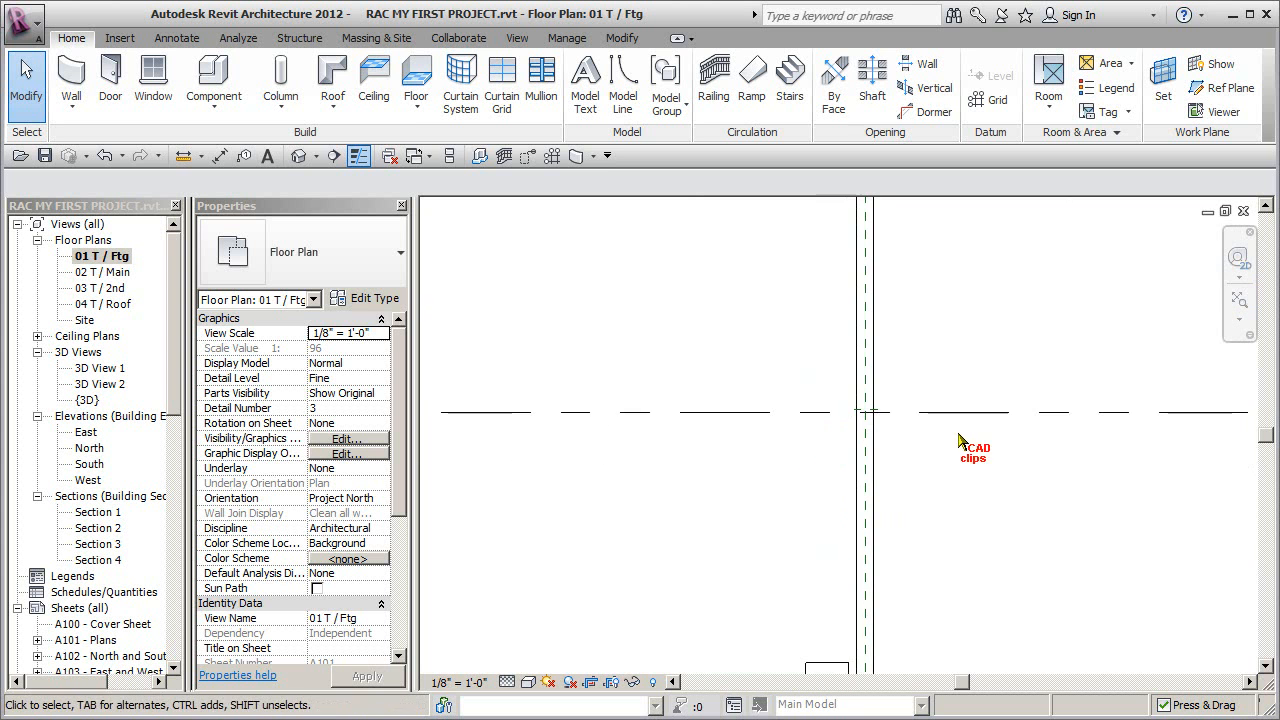
pyautogui.click(303, 42)
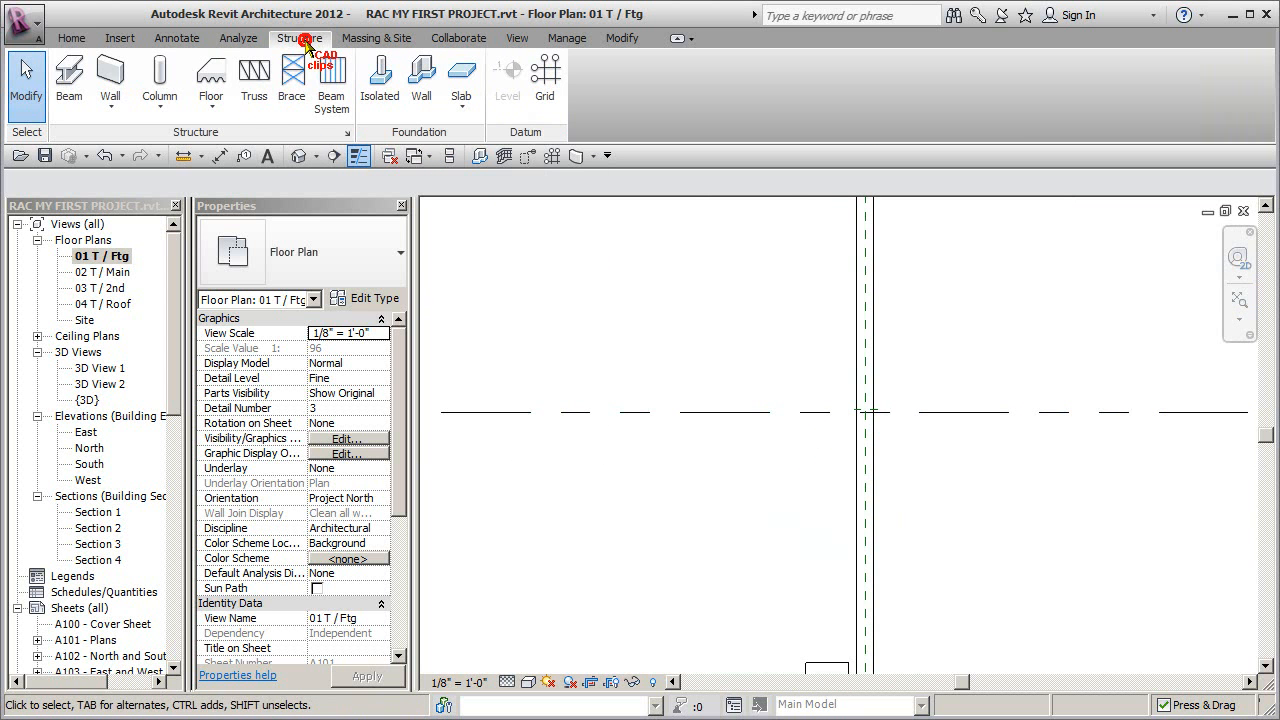
pyautogui.click(160, 78)
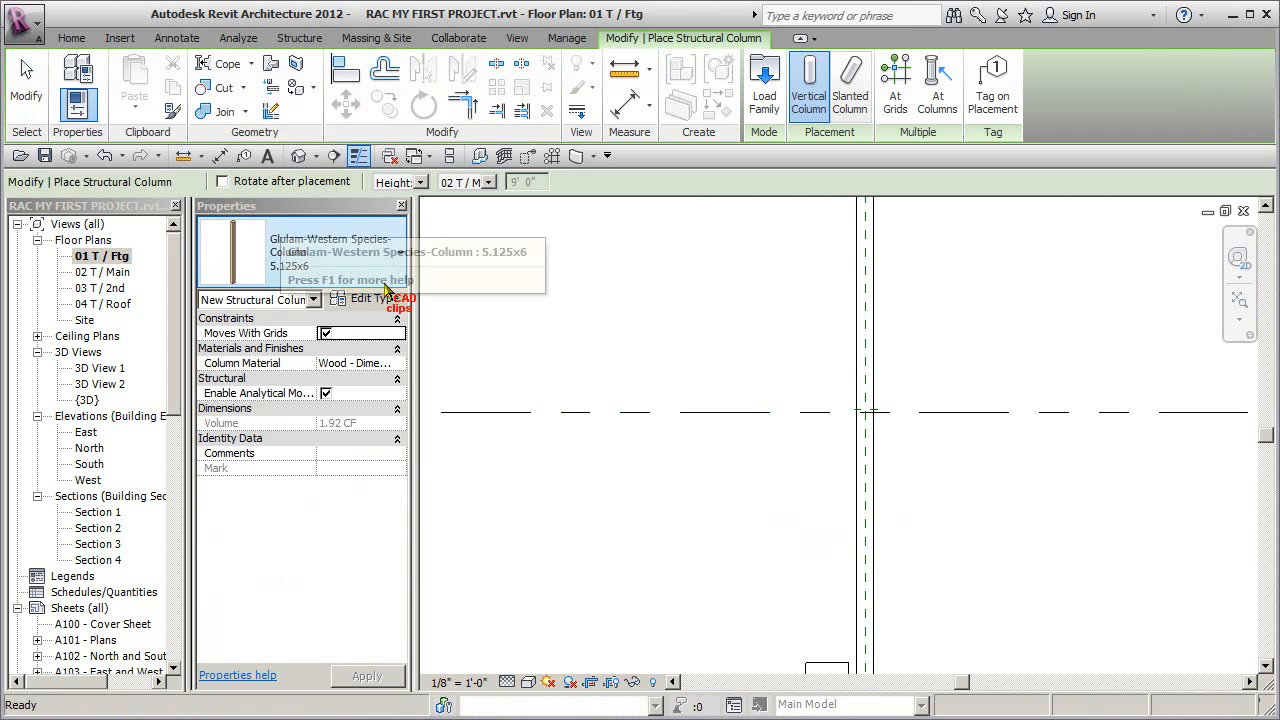
pyautogui.click(396, 243)
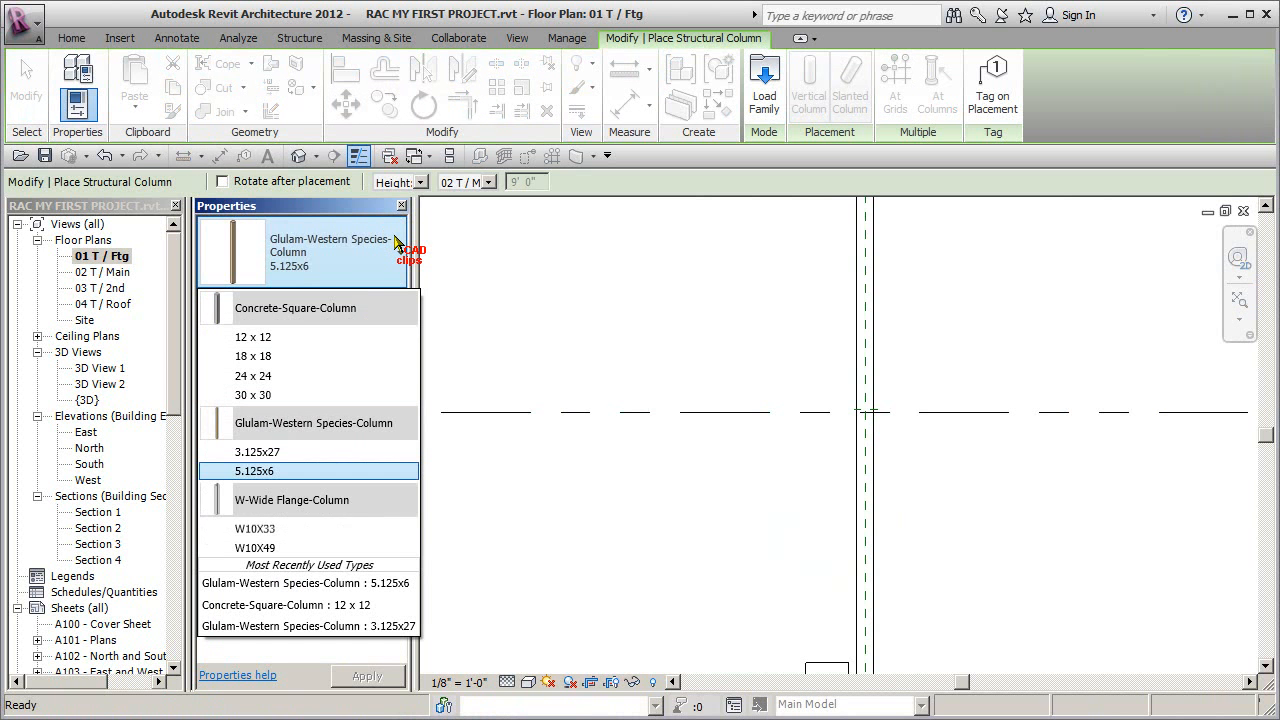
pyautogui.click(268, 338)
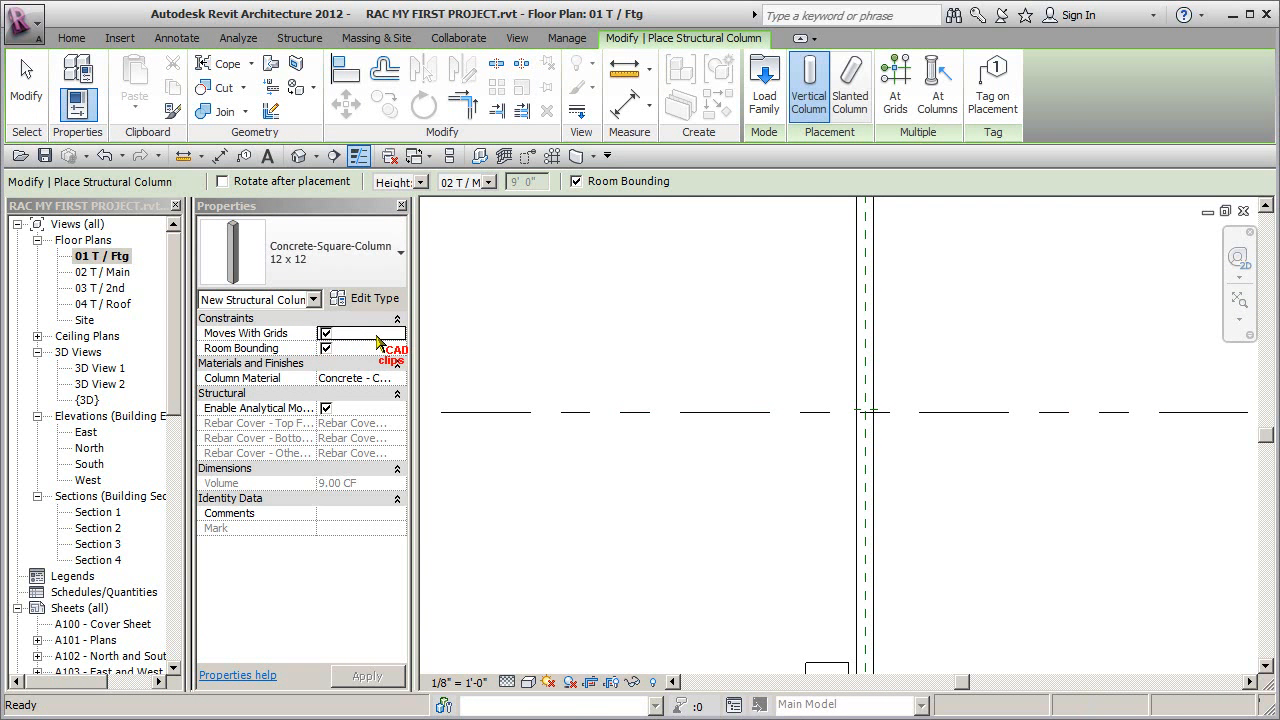
# - Duplicate the concrete column type as 10 X 10 and set its b dimension to 0' 10"
pyautogui.click(382, 300)
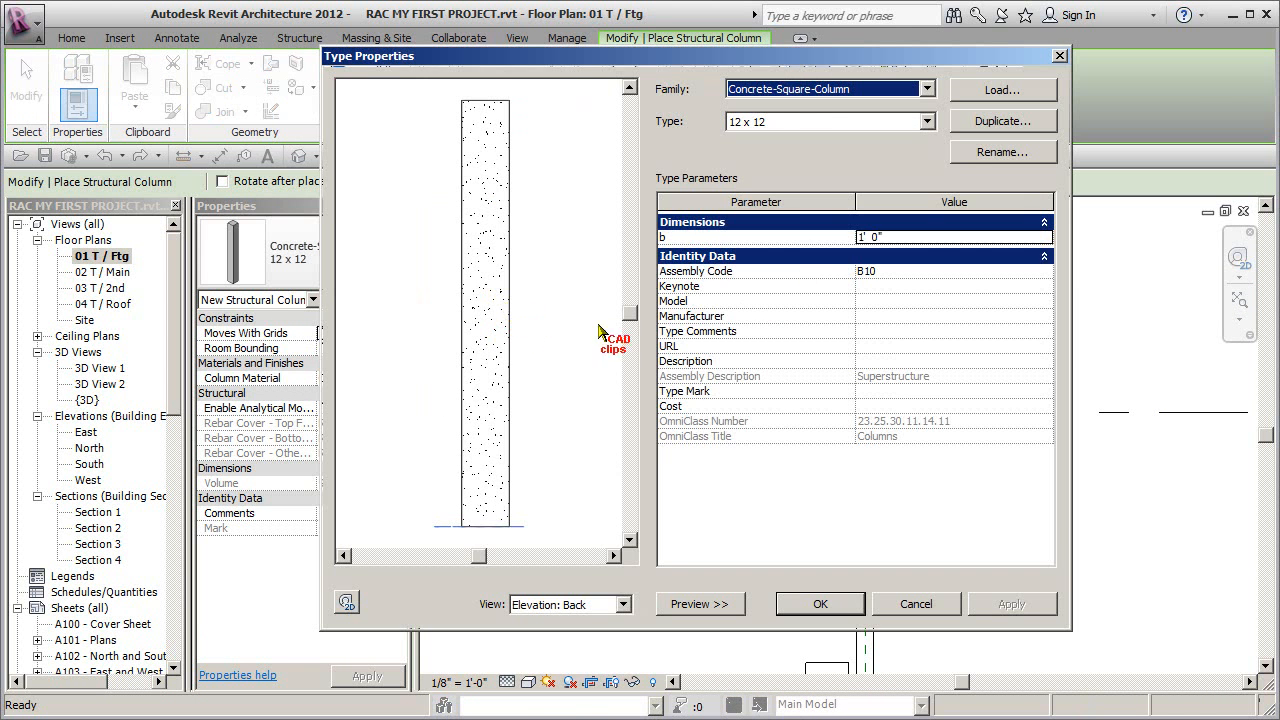
pyautogui.click(992, 120)
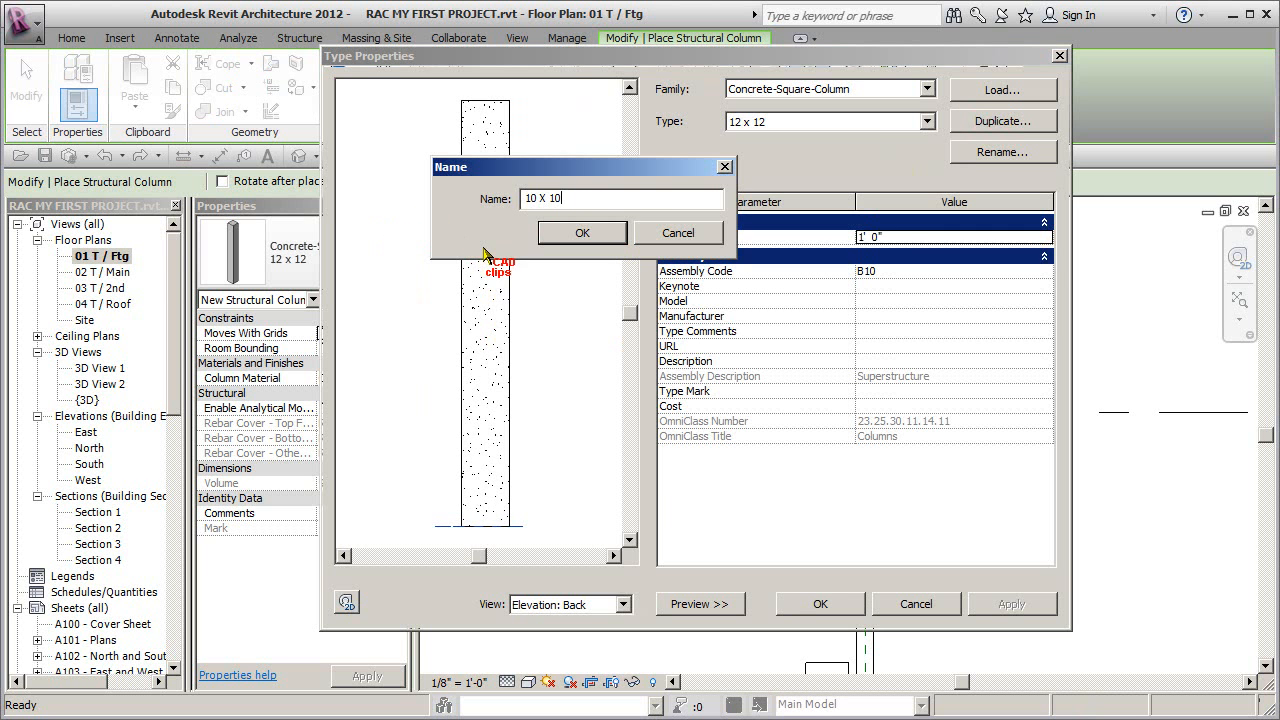
pyautogui.click(585, 233)
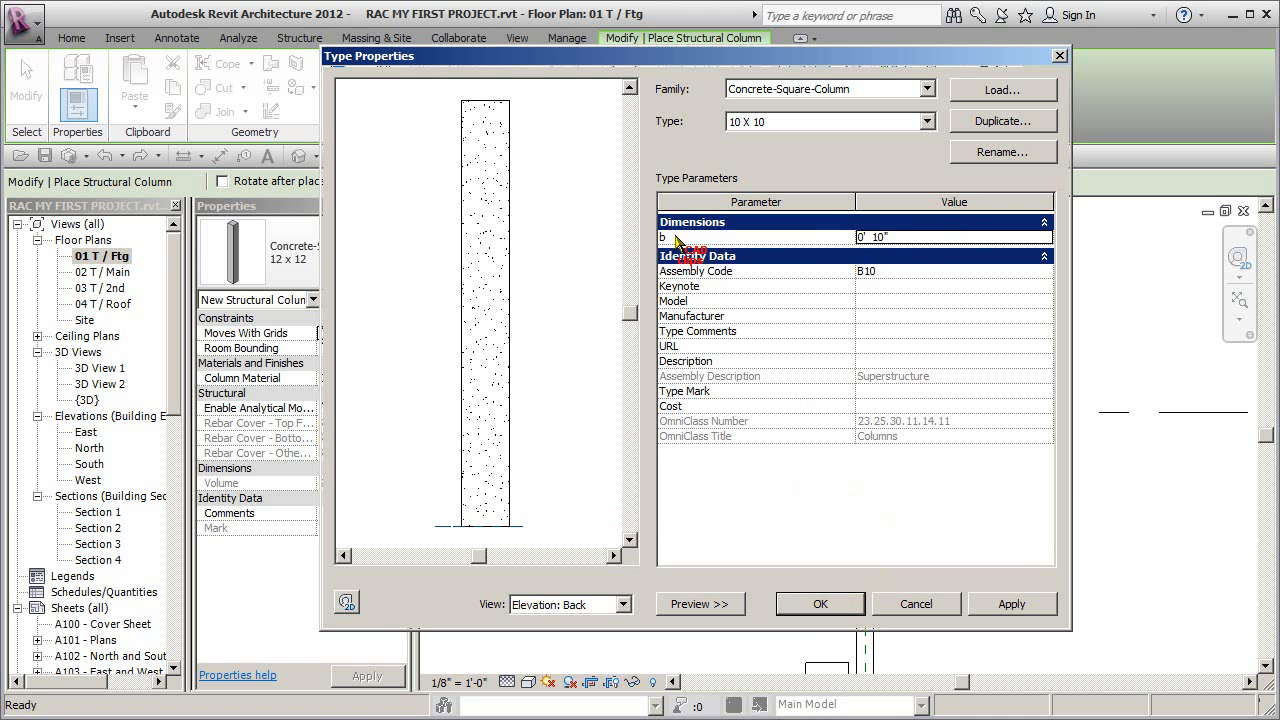
pyautogui.click(815, 603)
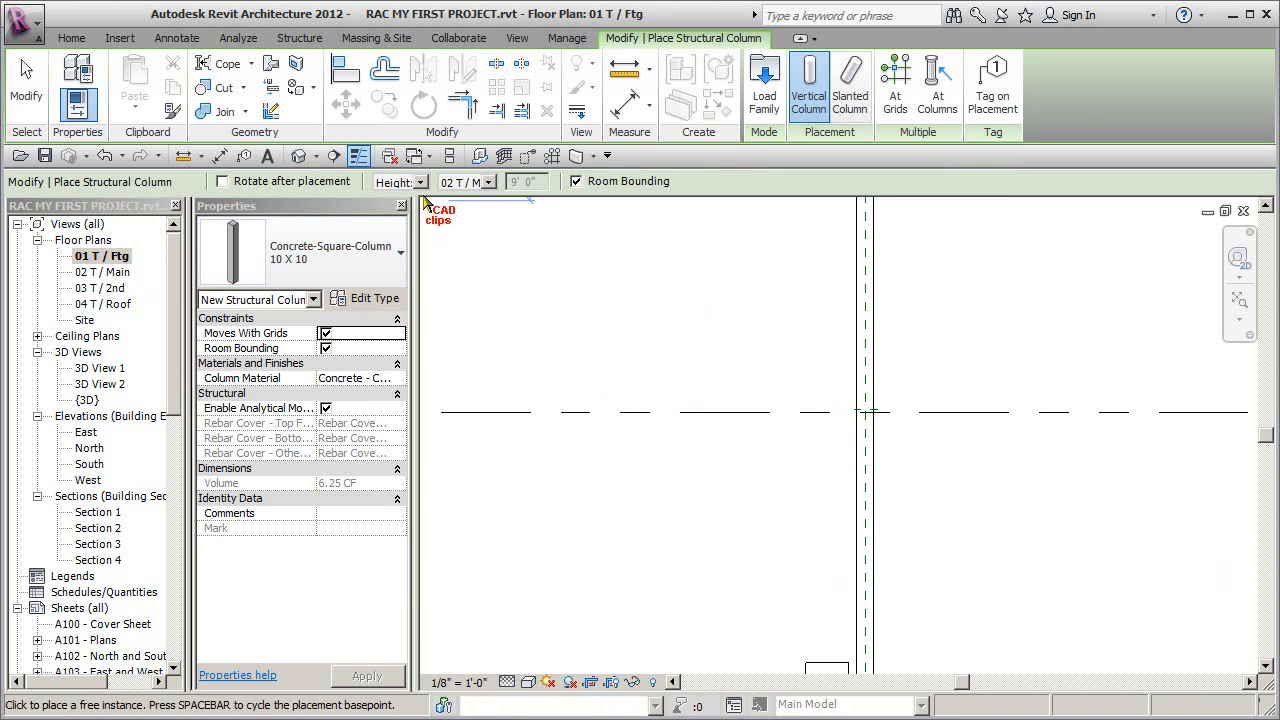
# - Place a 10 X 10 column up to 02 T / Main at the uppermost reference plane intersection on the long beam
pyautogui.click(486, 182)
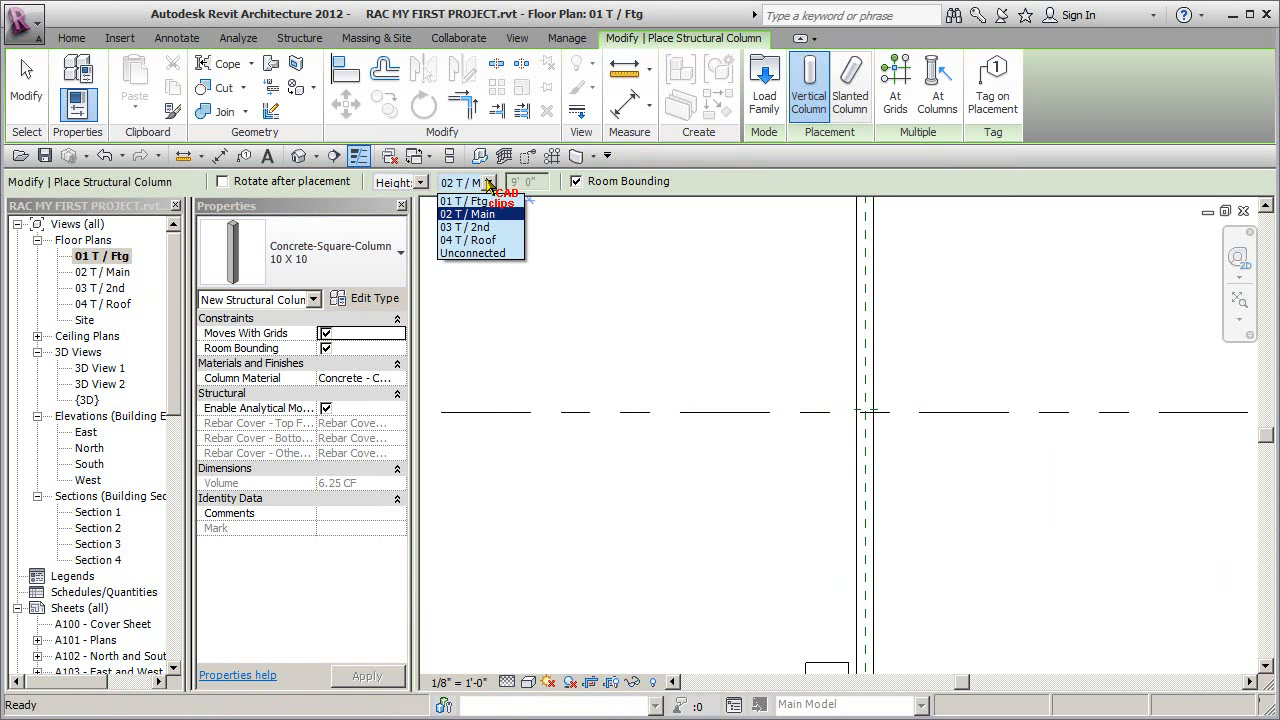
pyautogui.click(488, 183)
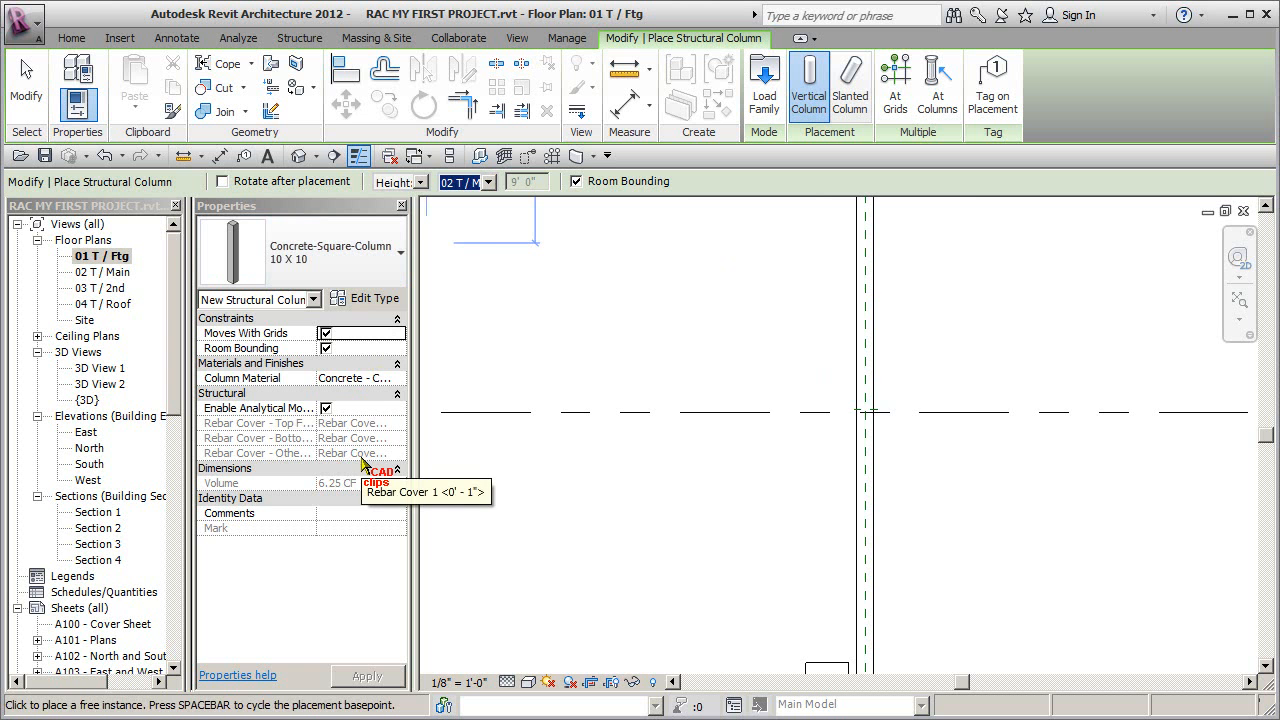
pyautogui.click(853, 420)
pyautogui.scroll(-5, 929, 485)
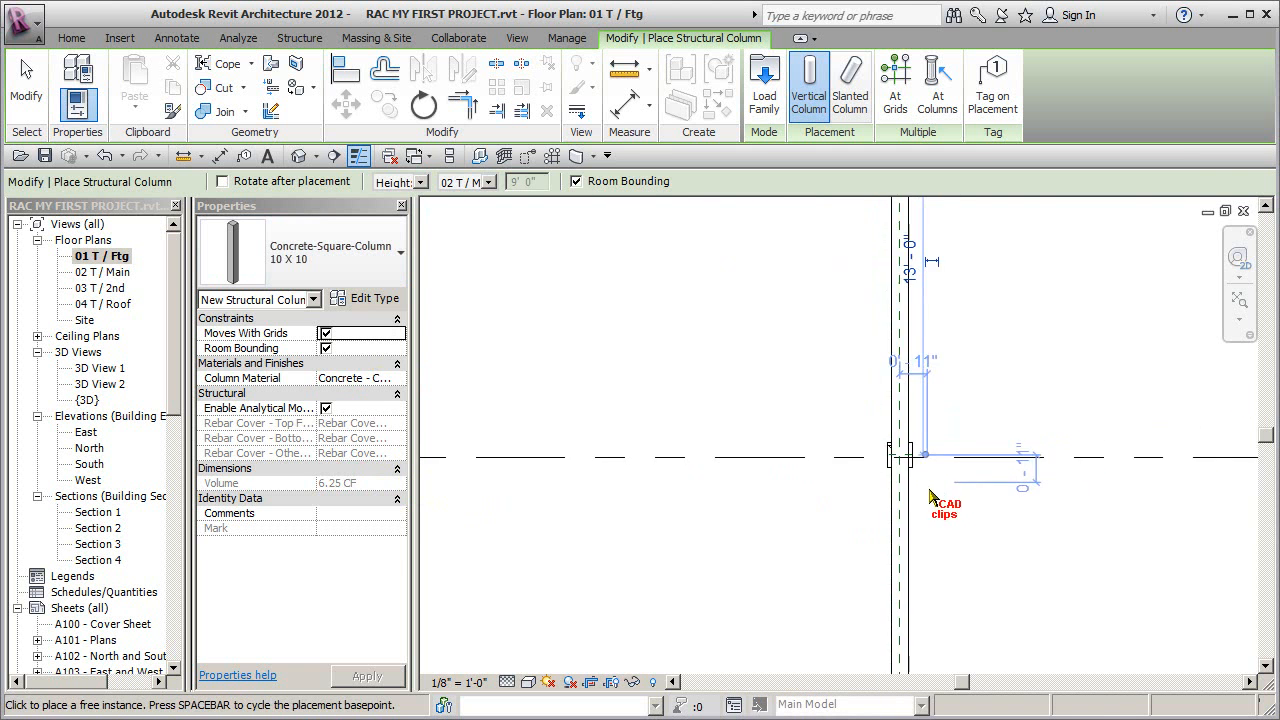
# - Place two more 10 X 10 columns at the second and third reference plane intersections down the long beam
pyautogui.scroll(4, 757, 448)
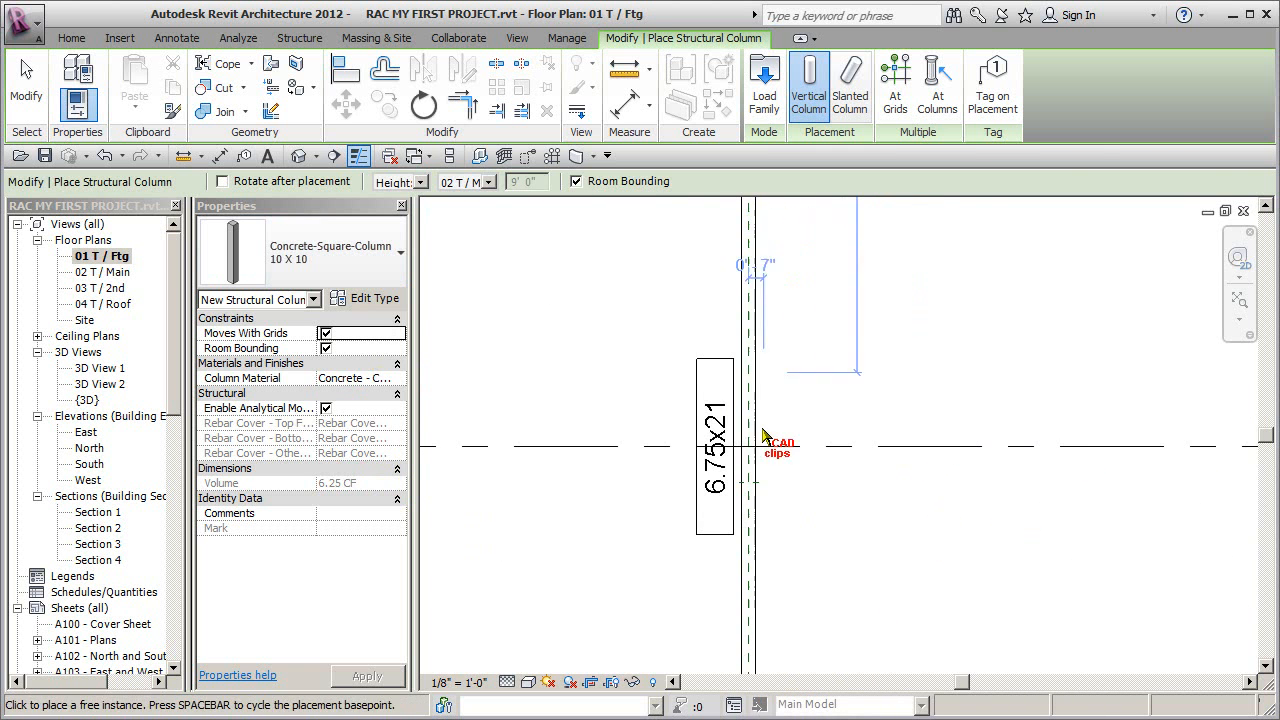
pyautogui.click(740, 494)
pyautogui.scroll(-2, 847, 508)
pyautogui.moveTo(832, 468); pyautogui.dragTo(737, 116, button='middle')
pyautogui.moveTo(765, 447); pyautogui.dragTo(775, 323, button='middle')
pyautogui.scroll(2, 726, 427)
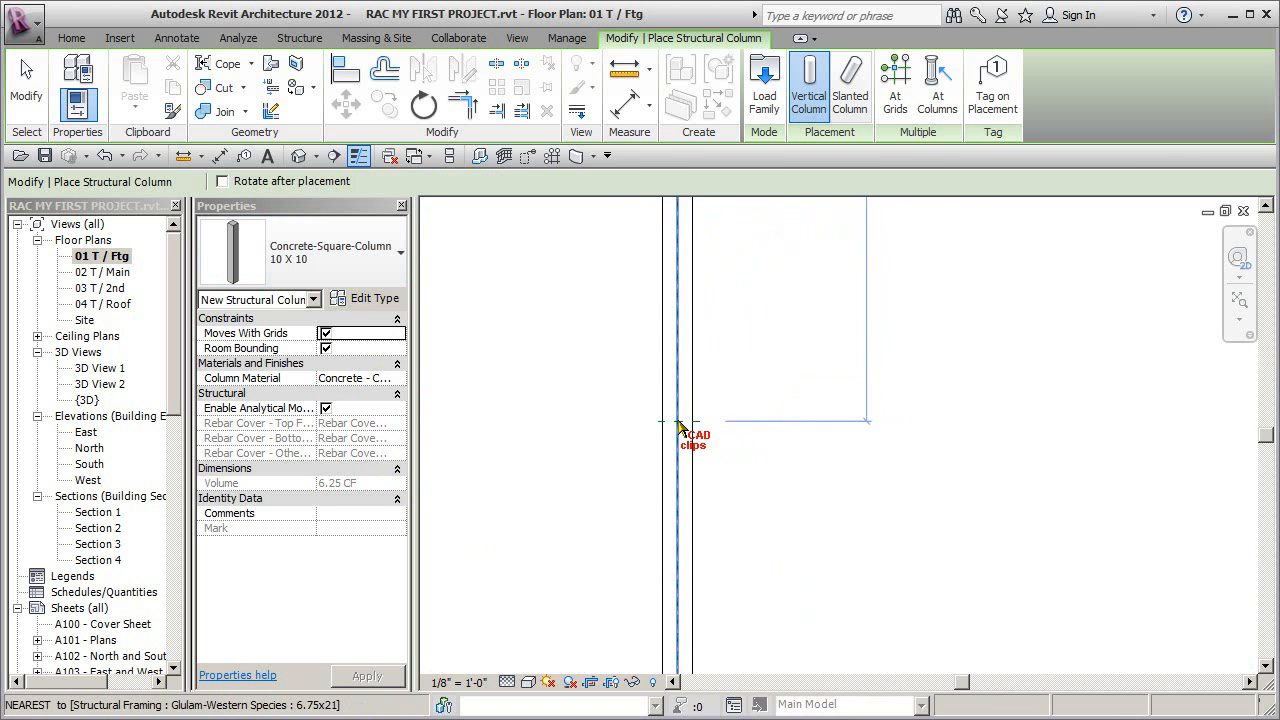
pyautogui.click(677, 421)
pyautogui.scroll(-3, 877, 424)
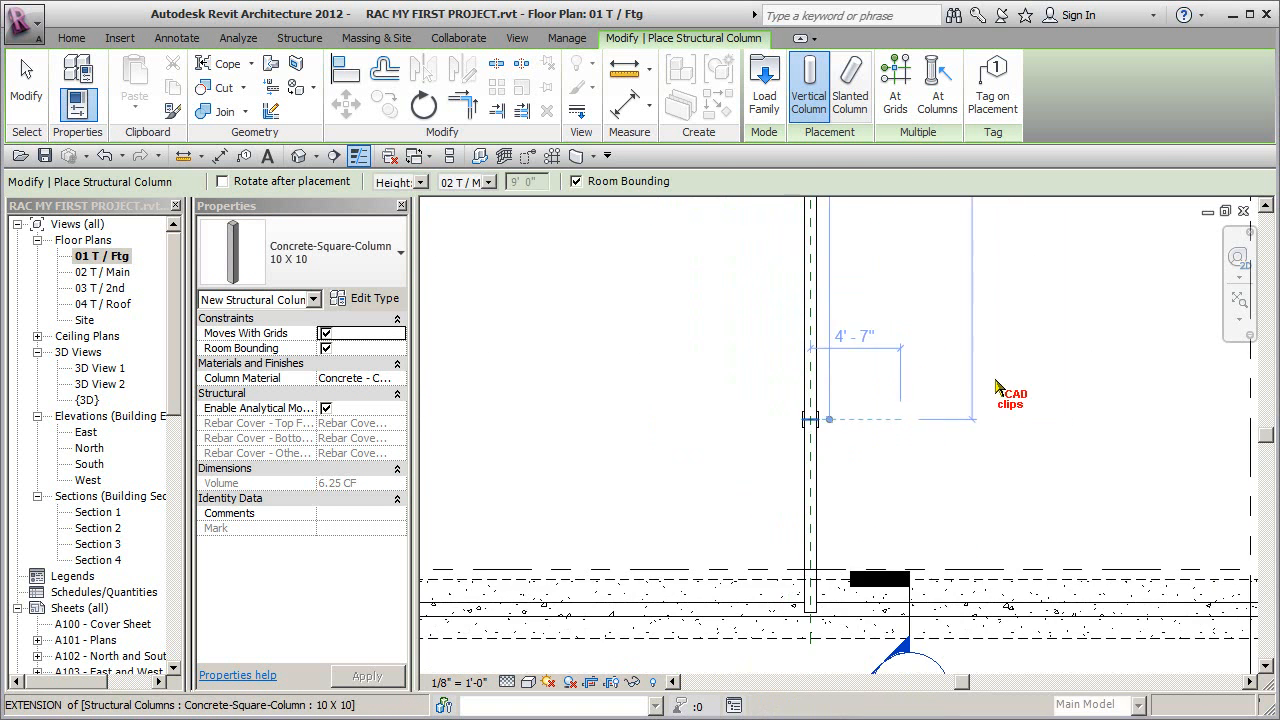
# - Place a 10 X 10 column on the short right-hand beam, in line with the uppermost column, and end column placement
pyautogui.moveTo(1015, 345); pyautogui.dragTo(740, 663, button='middle')
pyautogui.moveTo(972, 450); pyautogui.dragTo(826, 648, button='middle')
pyautogui.scroll(3, 869, 376)
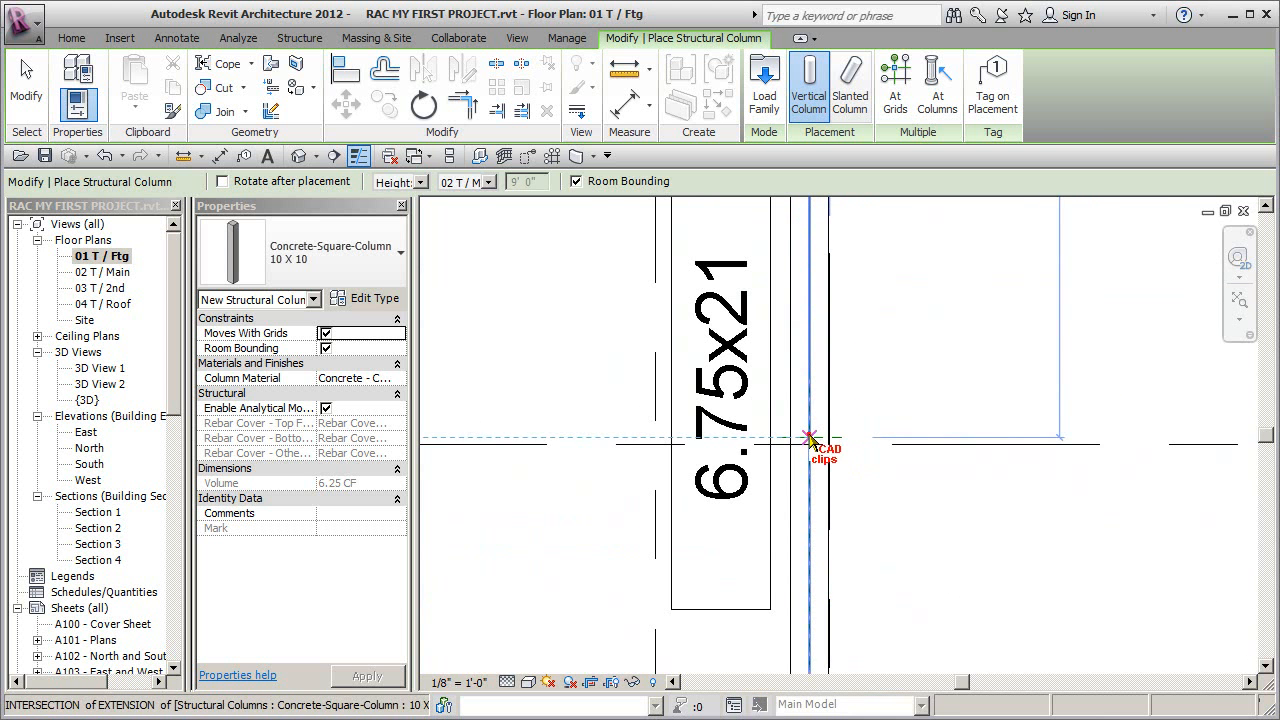
pyautogui.click(810, 438)
pyautogui.scroll(-7, 928, 438)
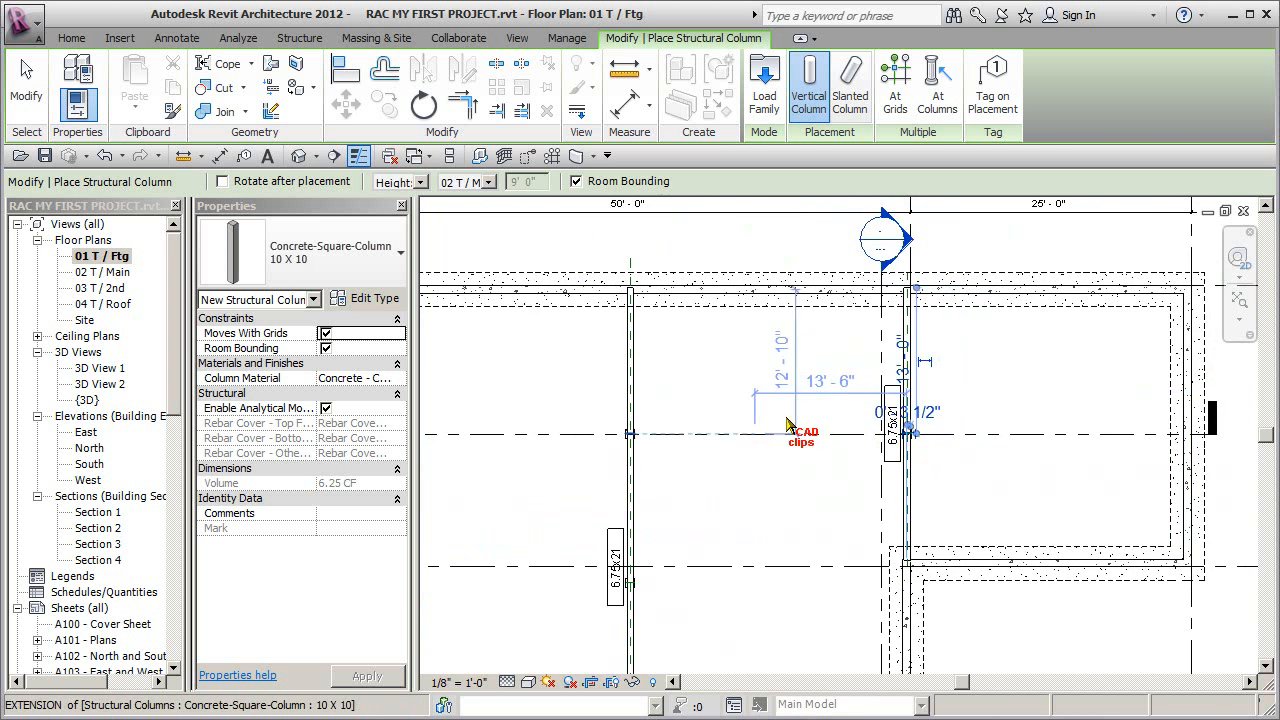
pyautogui.moveTo(712, 466); pyautogui.dragTo(821, 424, button='middle')
pyautogui.press('Escape')
pyautogui.press('Escape')
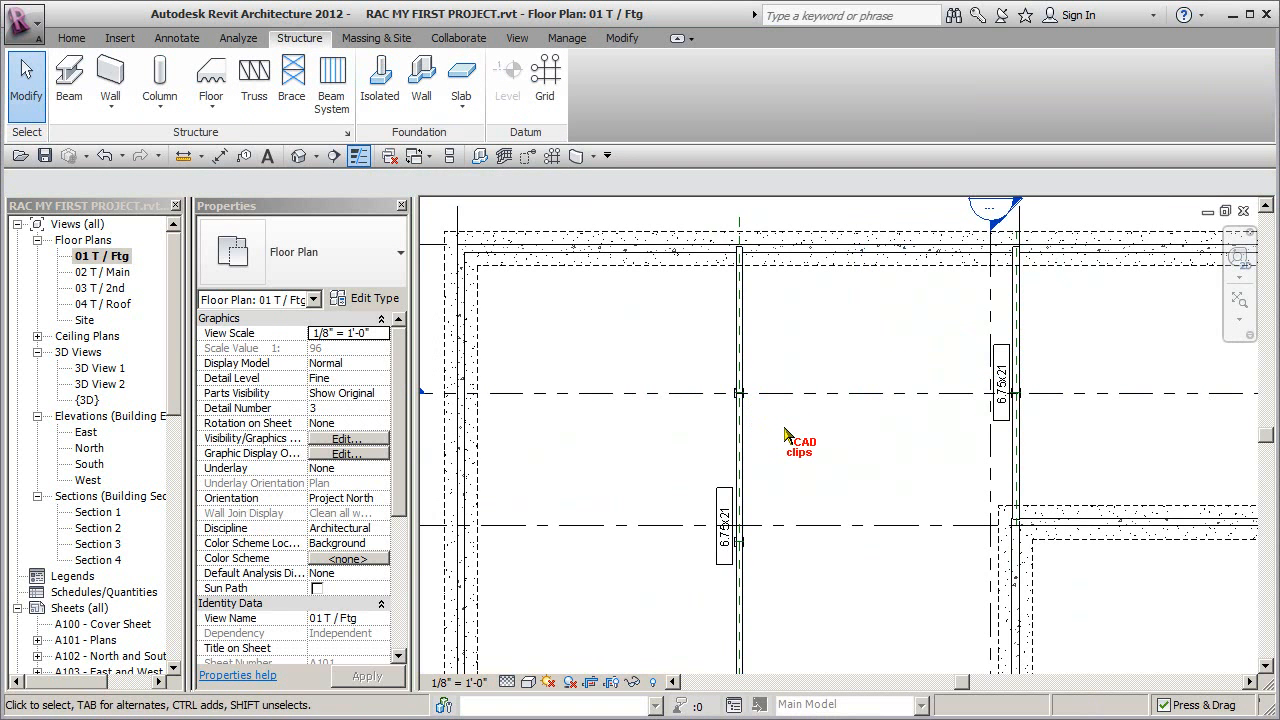
# - Open Section 4 and attach the top of the concrete column under the long glulam beam to that beam
pyautogui.moveTo(785, 435); pyautogui.dragTo(793, 363, button='middle')
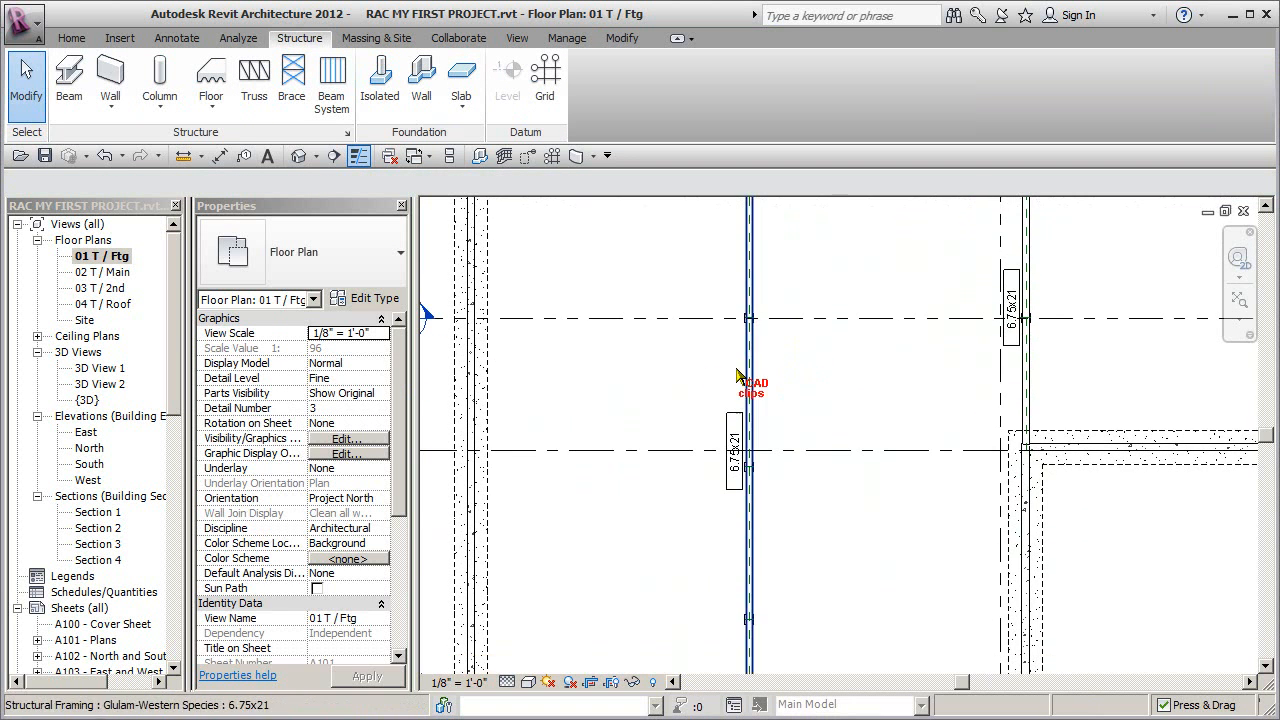
pyautogui.scroll(-3, 724, 415)
pyautogui.scroll(2, 527, 362)
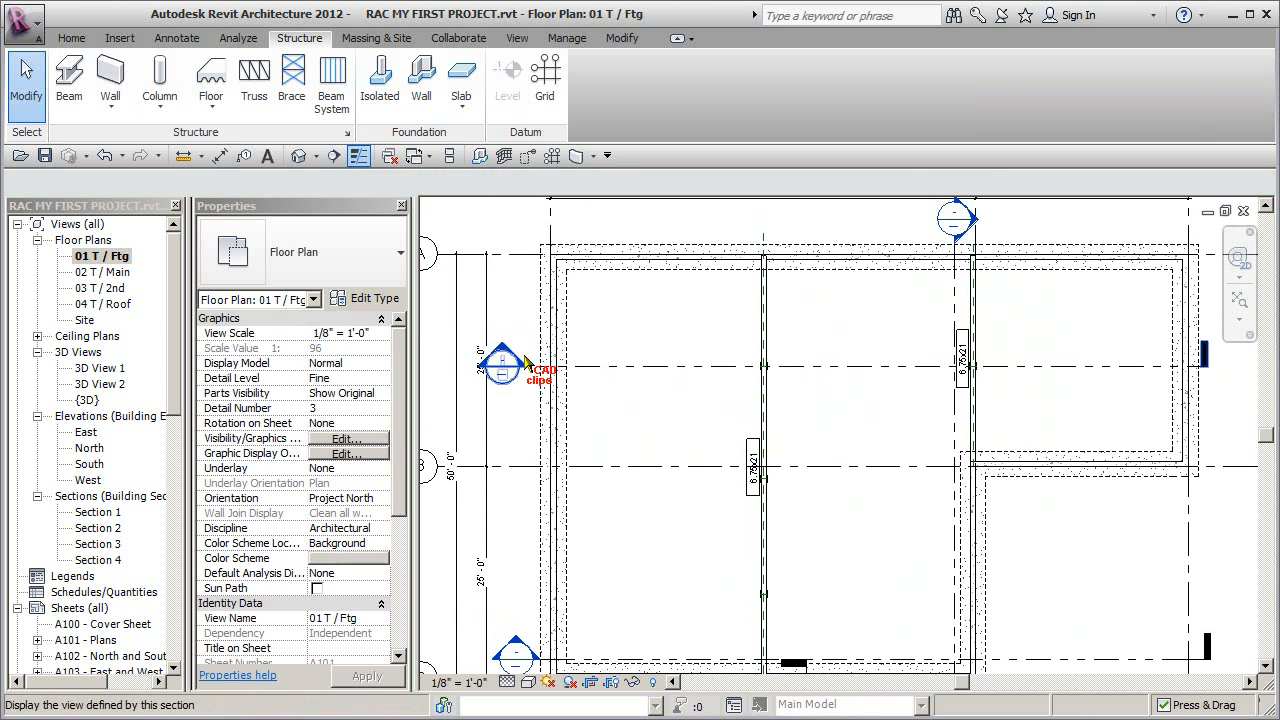
pyautogui.doubleClick(502, 364)
pyautogui.moveTo(665, 496); pyautogui.dragTo(817, 512, button='middle')
pyautogui.scroll(2, 731, 490)
pyautogui.click(709, 501)
pyautogui.click(814, 105)
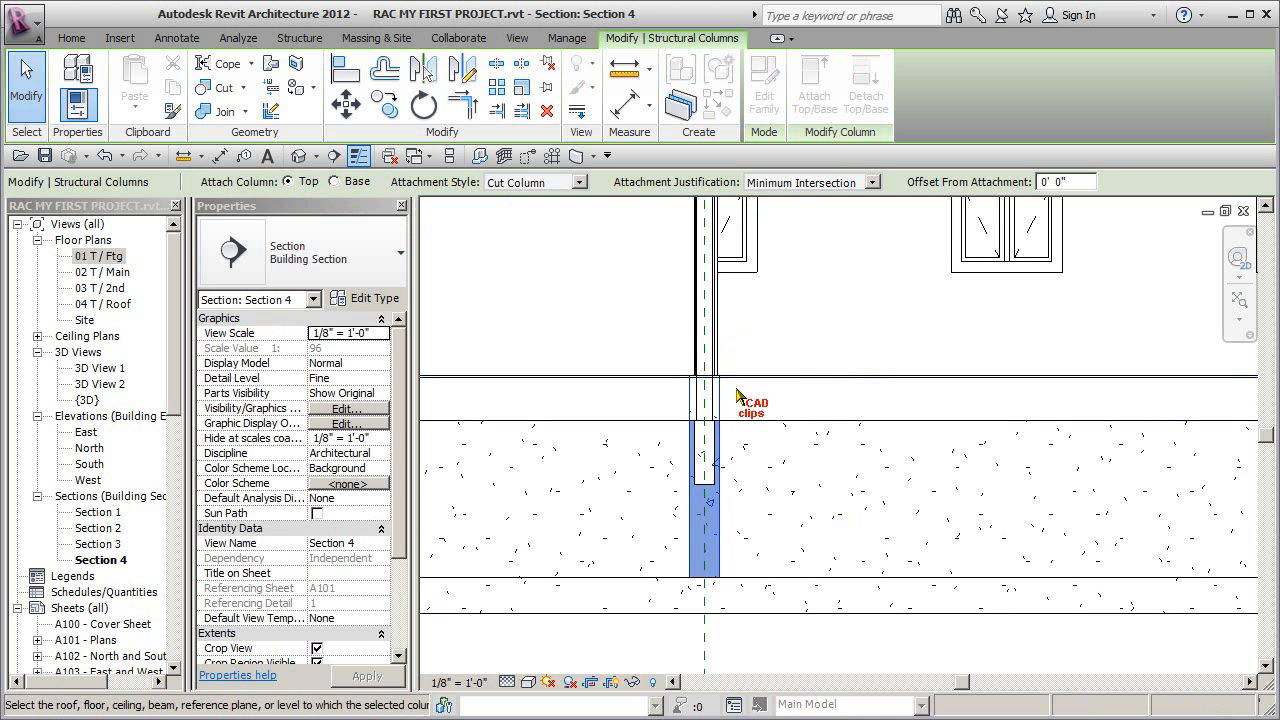
pyautogui.click(707, 478)
pyautogui.click(804, 476)
pyautogui.scroll(-2, 804, 477)
# - Attach the top of the other concrete column in Section 4 to the underside of its 6.75x21 glulam beam
pyautogui.moveTo(895, 497); pyautogui.dragTo(706, 512, button='middle')
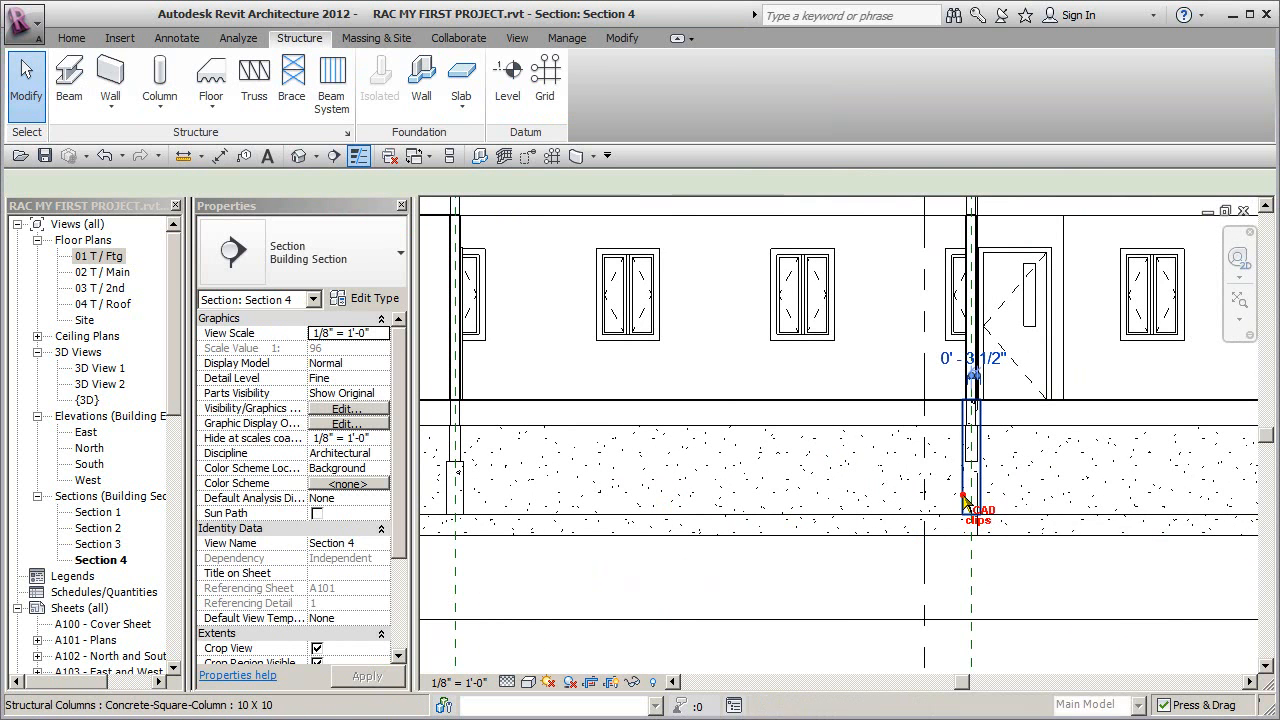
pyautogui.click(968, 400)
pyautogui.click(814, 95)
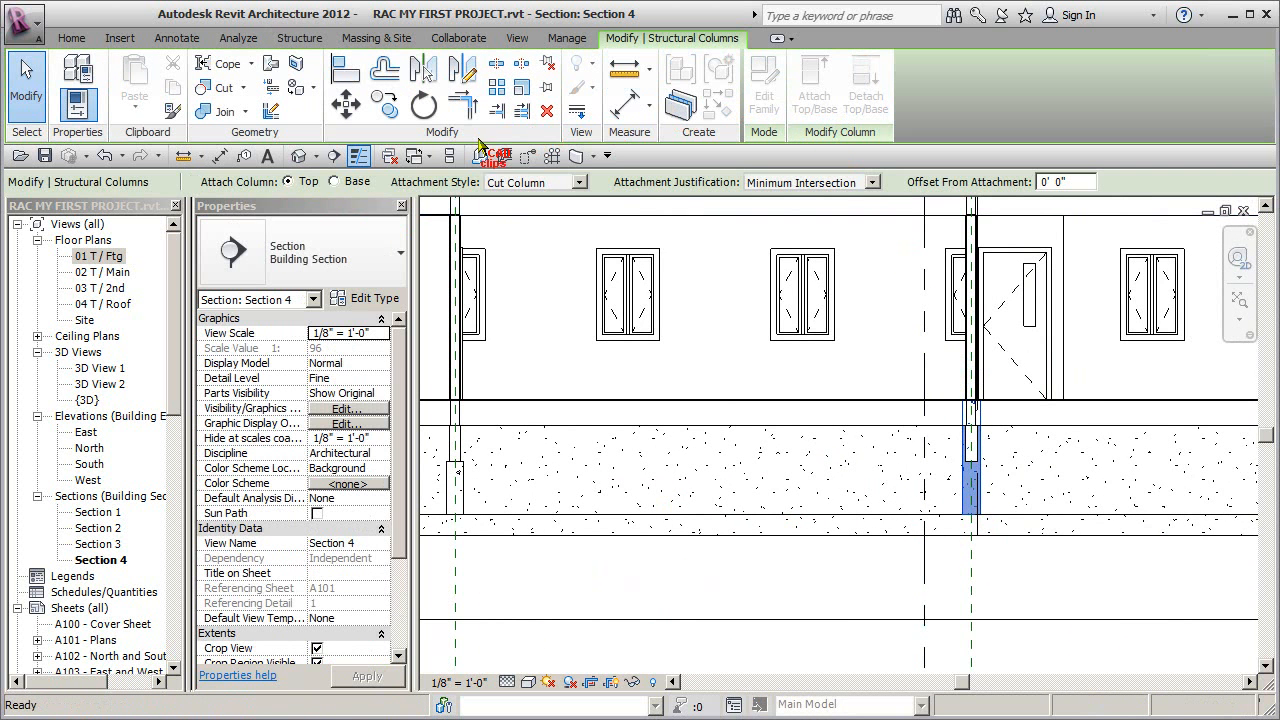
pyautogui.click(288, 181)
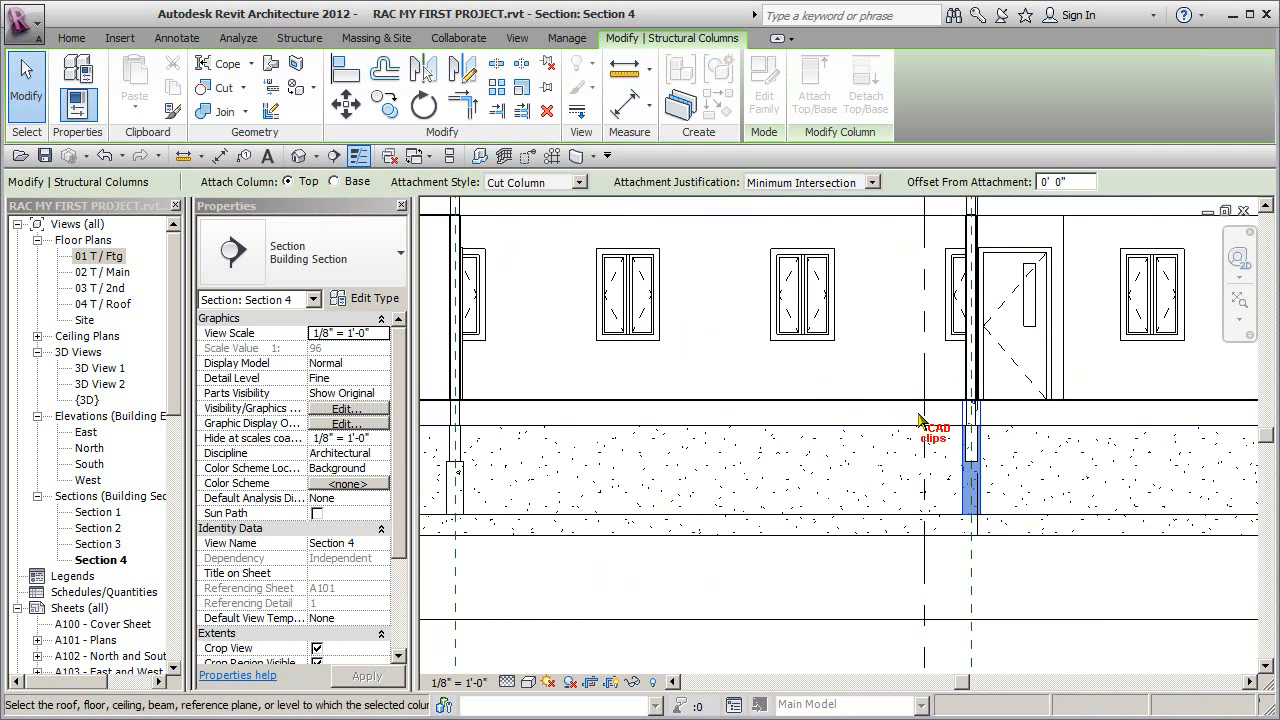
pyautogui.click(972, 455)
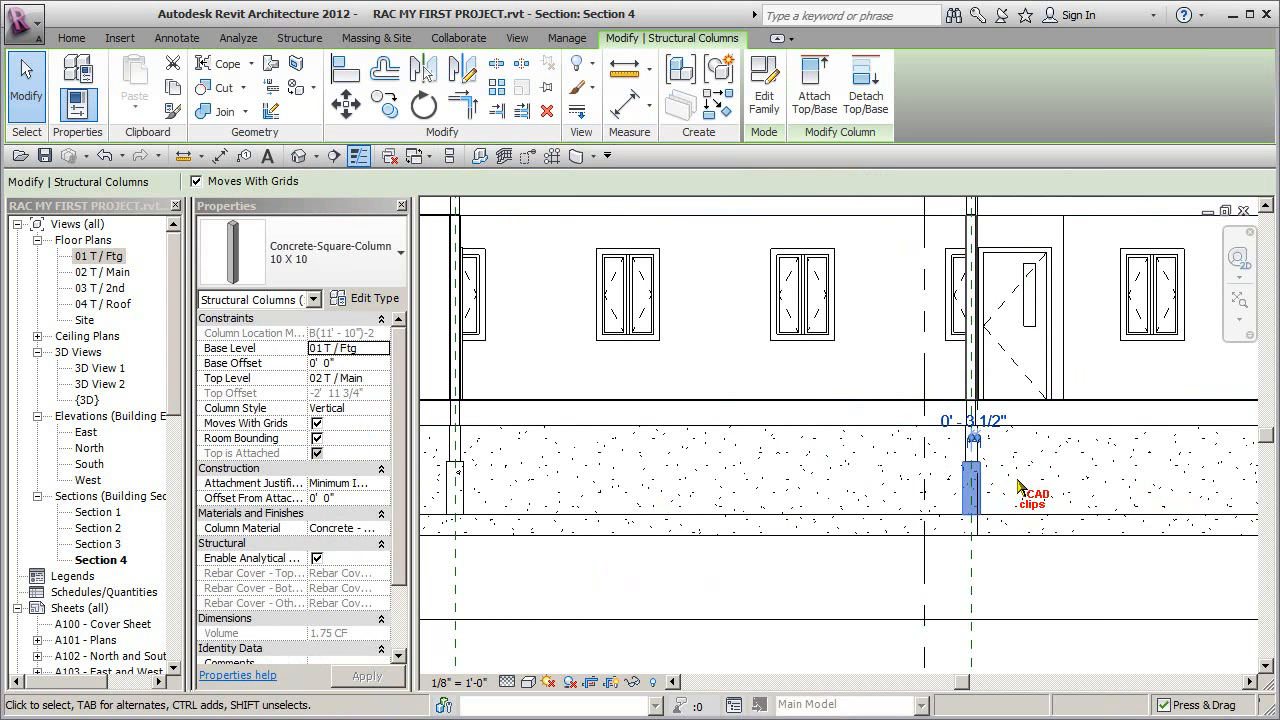
pyautogui.press('Escape')
pyautogui.scroll(-2, 915, 490)
pyautogui.moveTo(915, 490); pyautogui.dragTo(949, 490, button='middle')
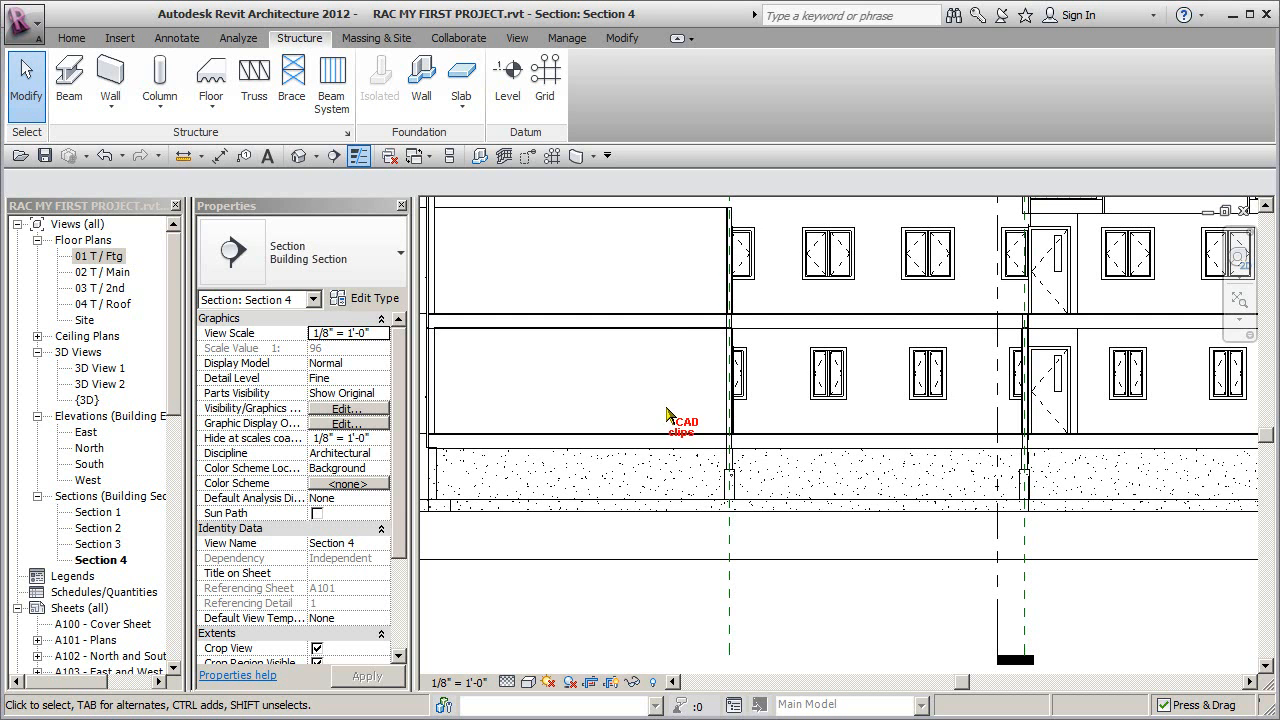
# - In the default 3D view, select the two unattached columns under the long beam and attach their tops to it
pyautogui.click(298, 155)
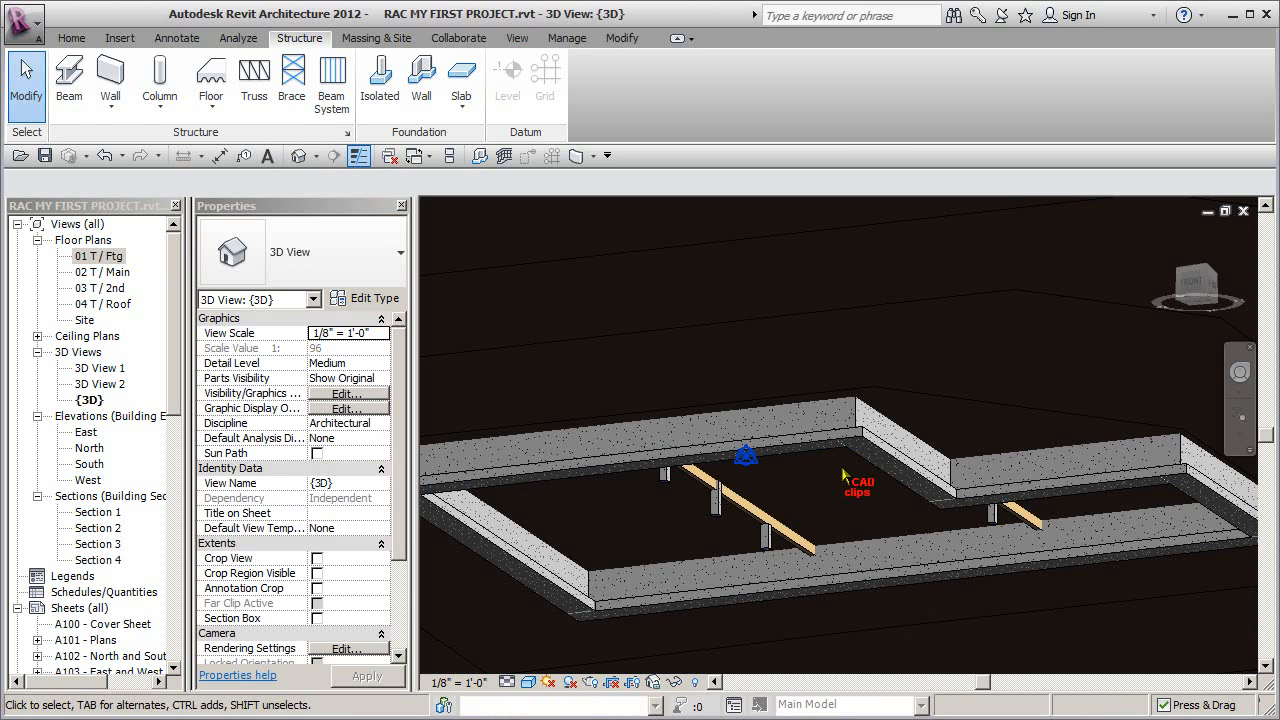
pyautogui.moveTo(947, 543)
pyautogui.keyDown('shift'); pyautogui.mouseDown(button='middle')
pyautogui.moveTo(1034, 523)
pyautogui.moveTo(745, 560)
pyautogui.mouseUp(button='middle'); pyautogui.keyUp('shift')
pyautogui.moveTo(727, 487)
pyautogui.keyDown('shift'); pyautogui.mouseDown(button='middle')
pyautogui.moveTo(903, 491)
pyautogui.moveTo(871, 475)
pyautogui.mouseUp(button='middle'); pyautogui.keyUp('shift')
pyautogui.click(879, 445)
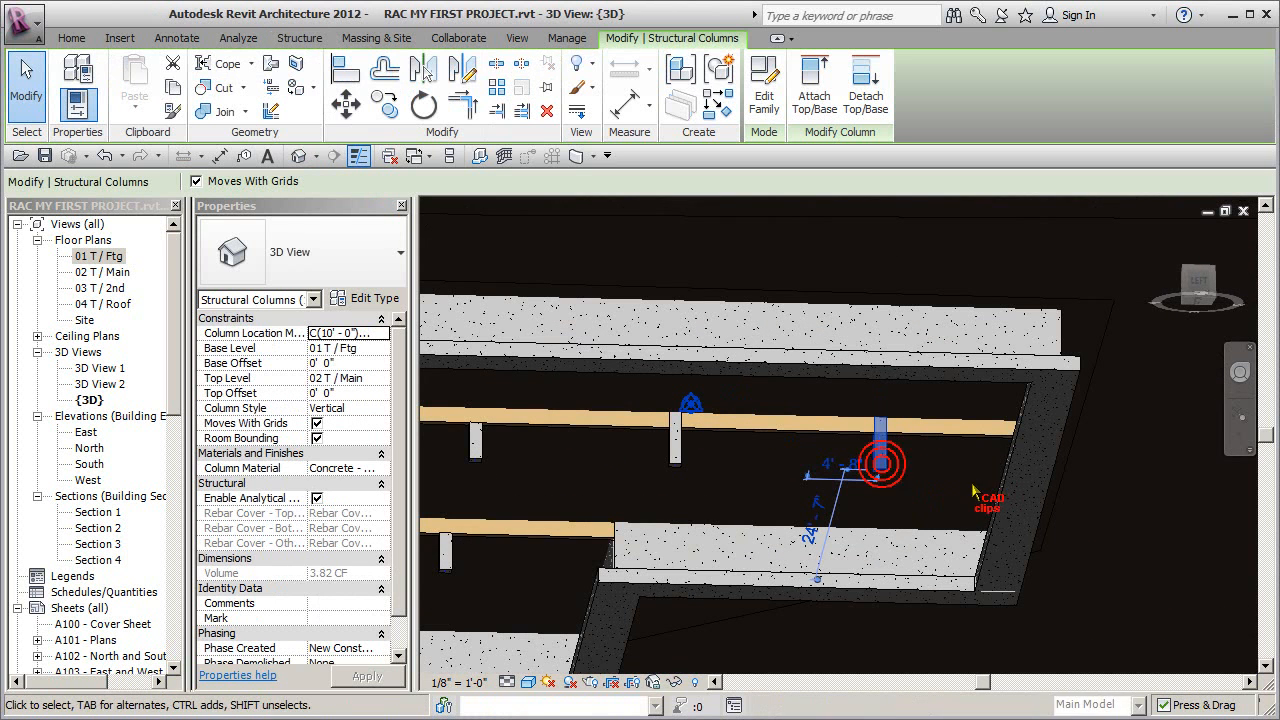
pyautogui.keyDown('shift'); pyautogui.moveTo(948, 462); pyautogui.dragTo(903, 596, button='middle'); pyautogui.keyUp('shift')
pyautogui.keyDown('shift'); pyautogui.moveTo(880, 462); pyautogui.dragTo(924, 385, button='middle'); pyautogui.keyUp('shift')
pyautogui.keyDown('ctrl'); pyautogui.click(676, 445); pyautogui.keyUp('ctrl')
pyautogui.click(818, 98)
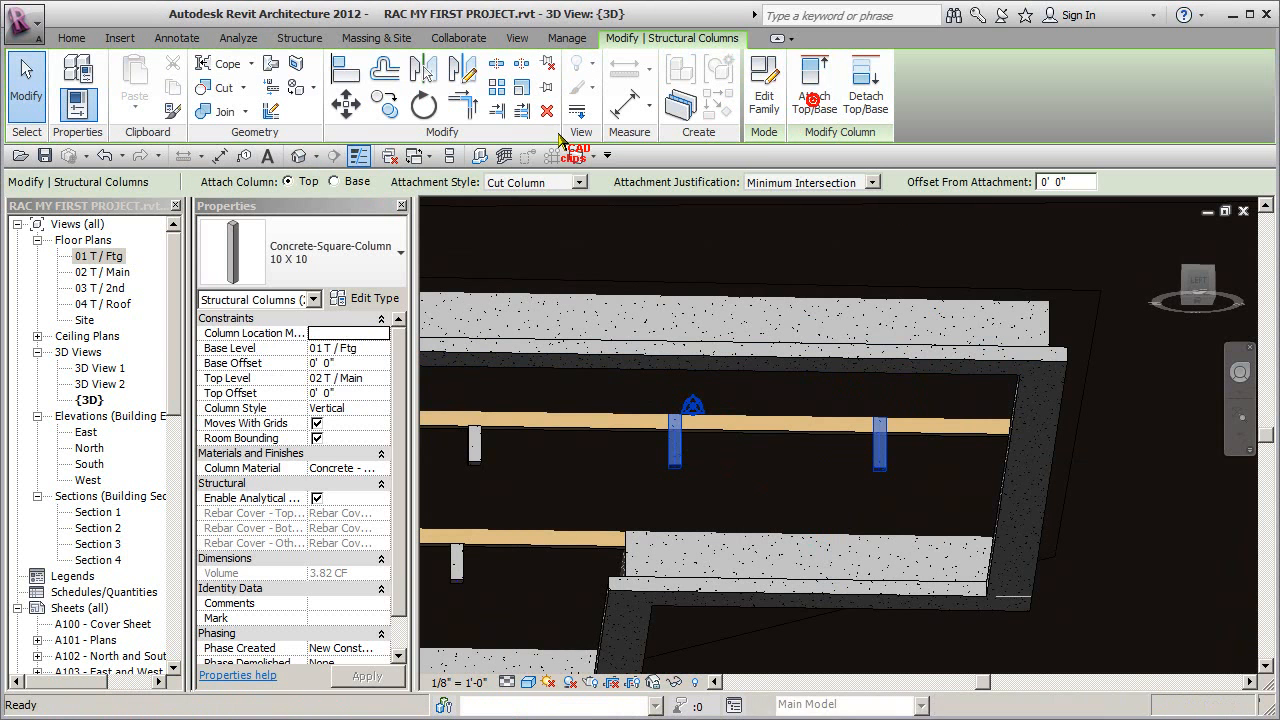
pyautogui.click(563, 424)
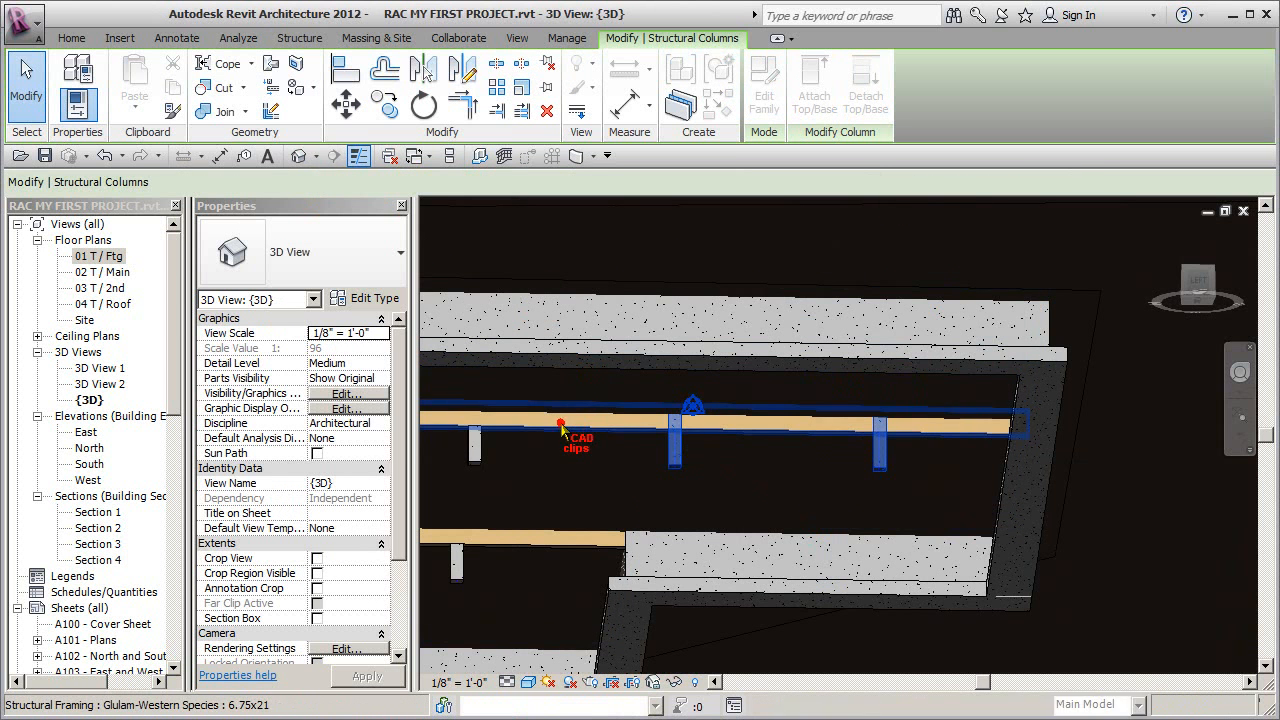
pyautogui.click(814, 477)
pyautogui.scroll(-2, 814, 477)
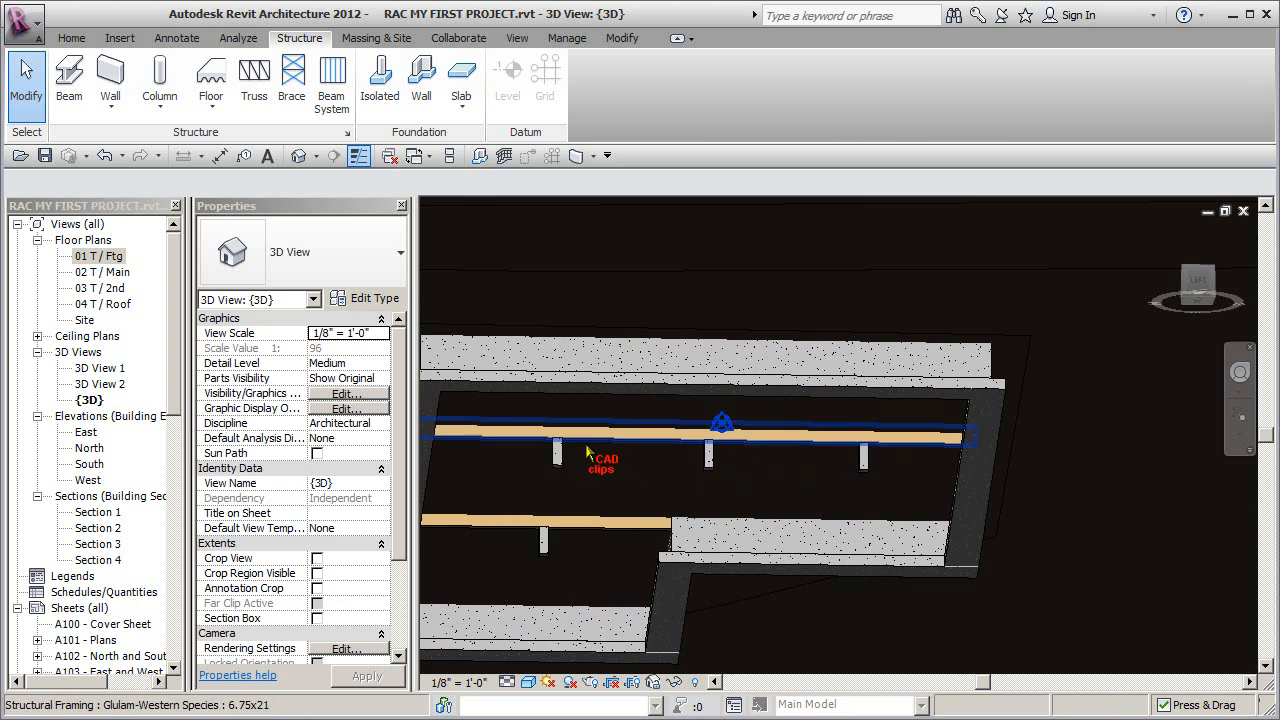
pyautogui.keyDown('shift'); pyautogui.moveTo(589, 452); pyautogui.dragTo(770, 560, button='middle'); pyautogui.keyUp('shift')
# - Return to the 01 T / Ftg floor plan at the uppermost column and save the project
pyautogui.doubleClick(98, 256)
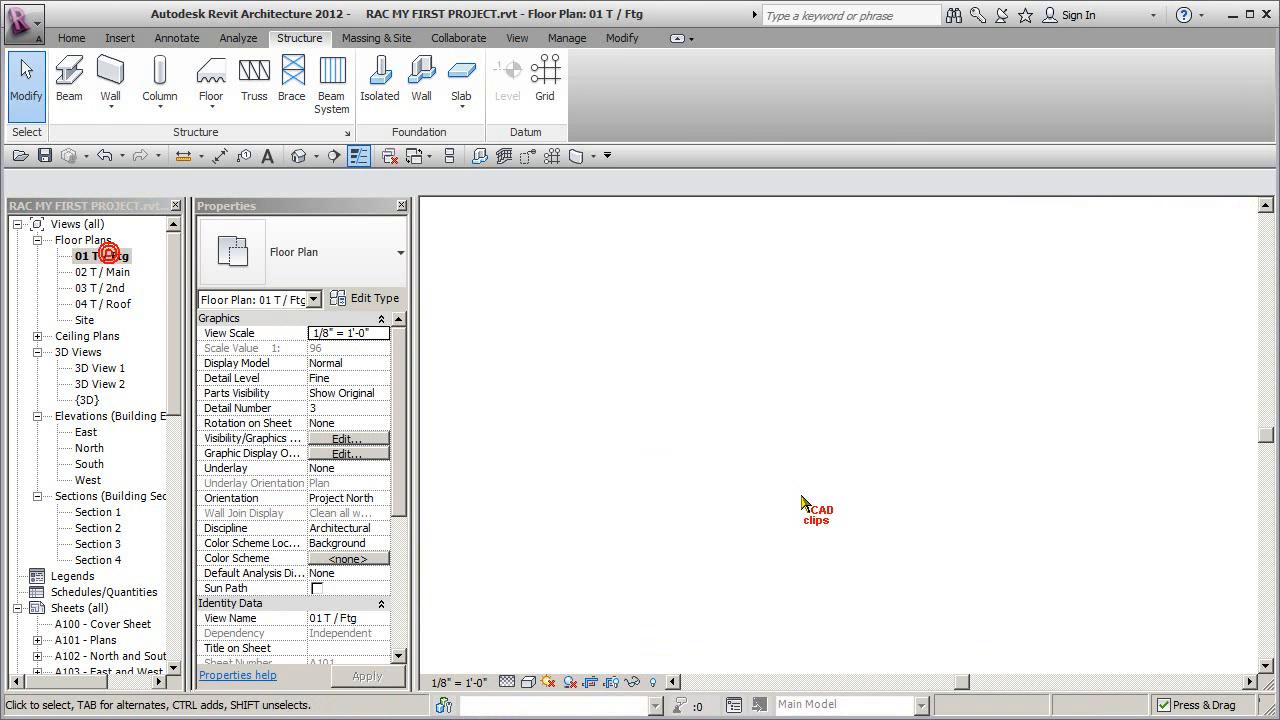
pyautogui.scroll(5, 792, 410)
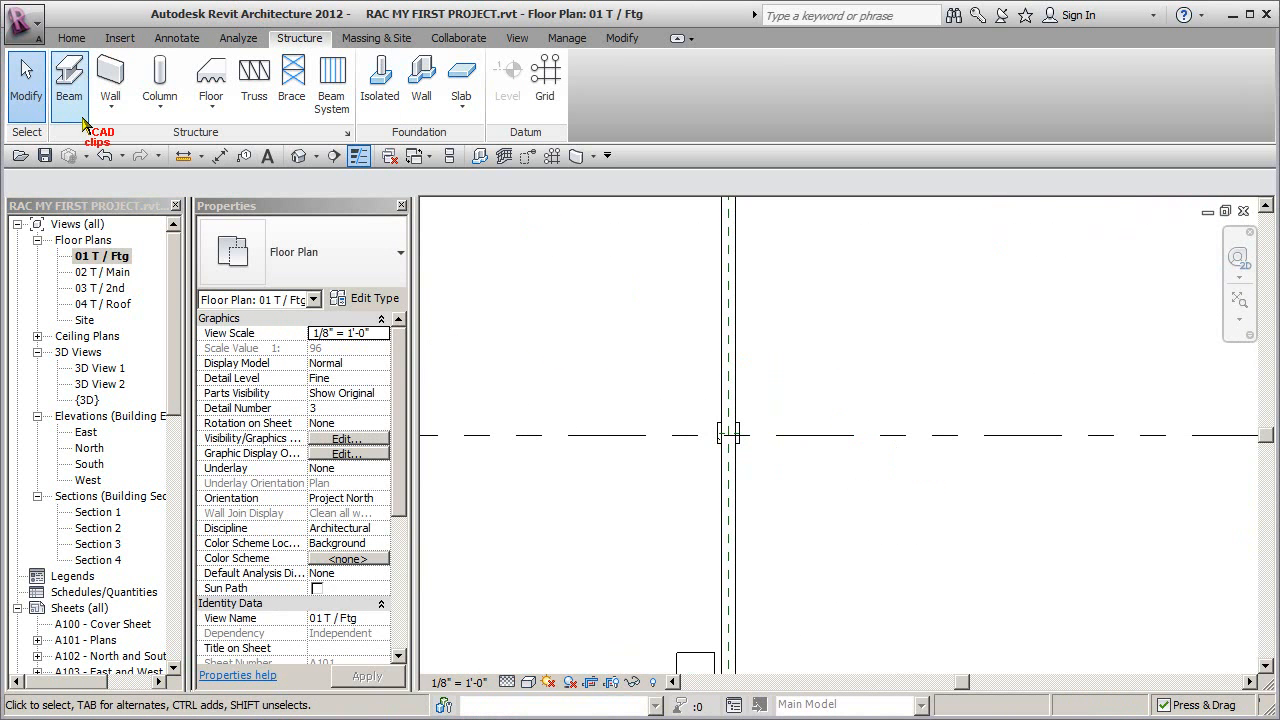
pyautogui.click(44, 155)
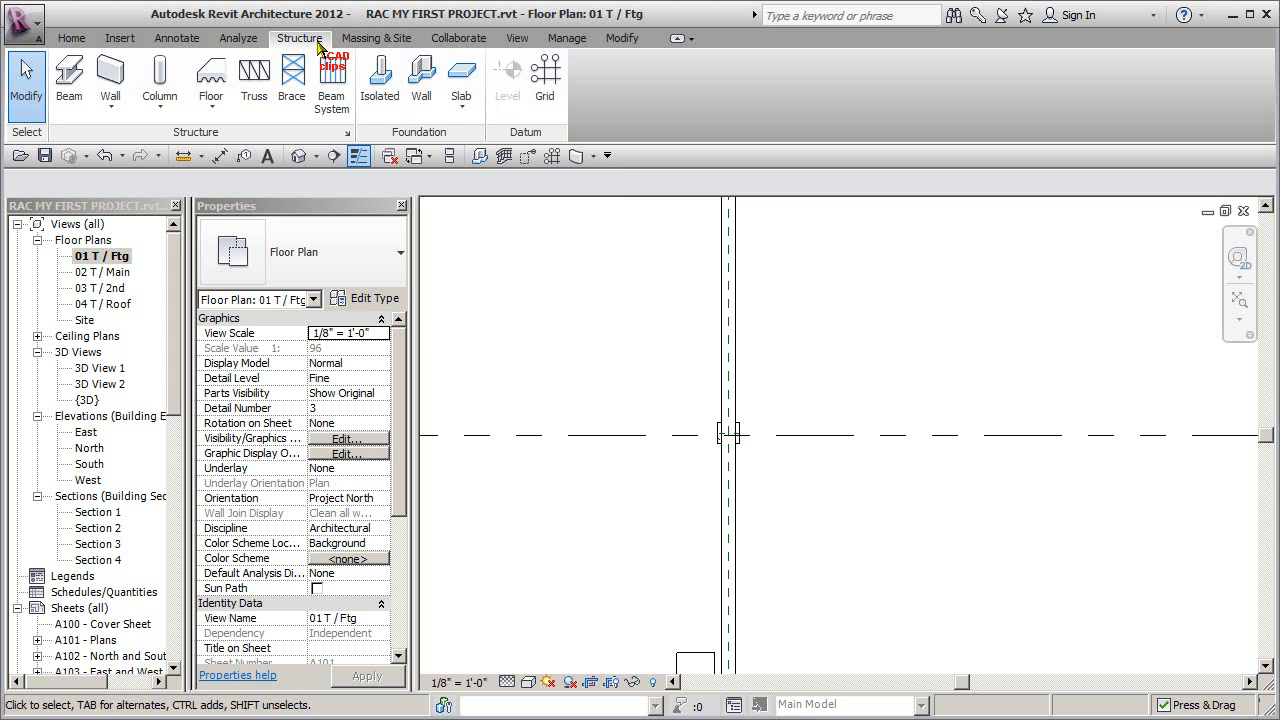
# - Start an isolated foundation, agree to load a family, and browse to the US Imperial library's Structural > Foundations folder
pyautogui.click(378, 98)
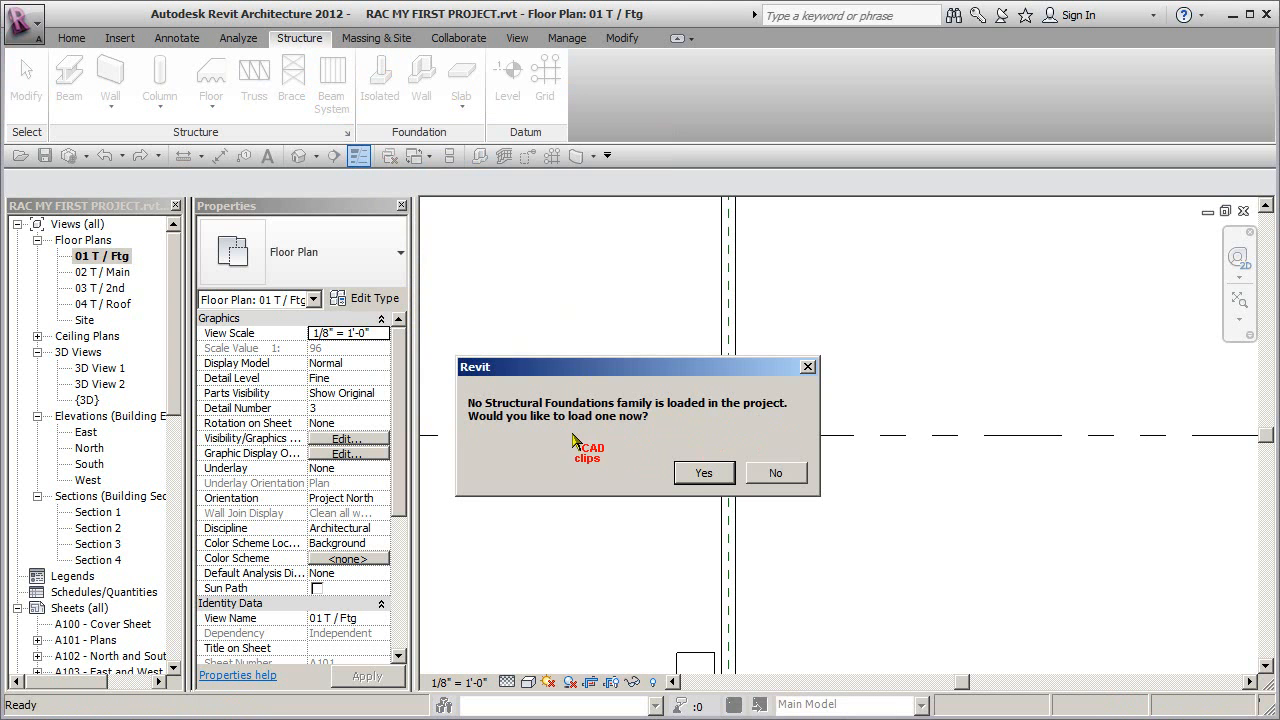
pyautogui.click(703, 474)
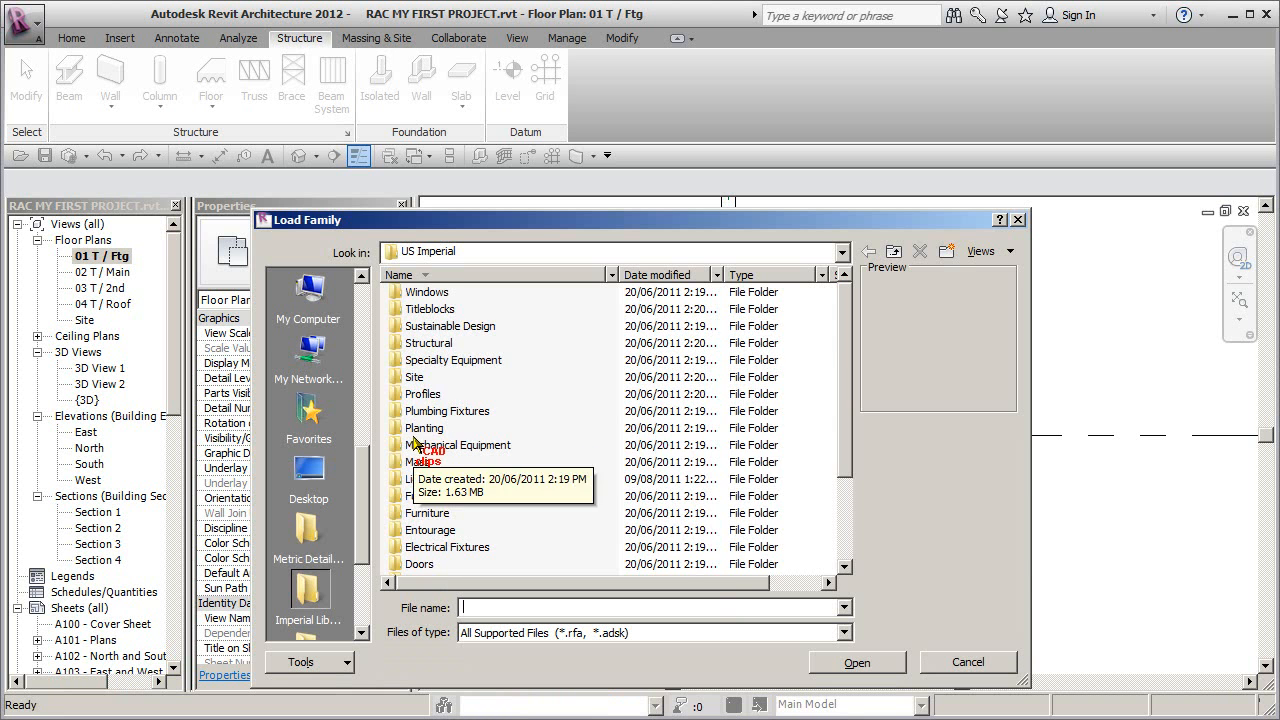
pyautogui.doubleClick(430, 343)
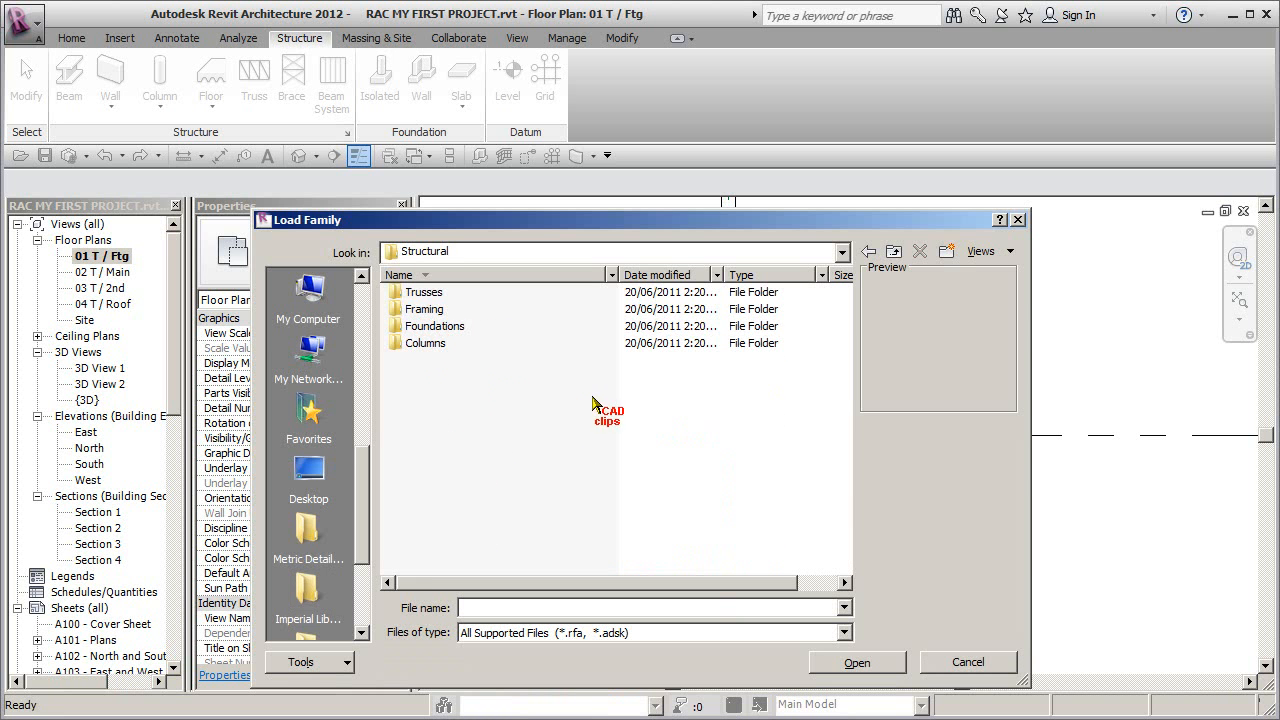
pyautogui.doubleClick(446, 327)
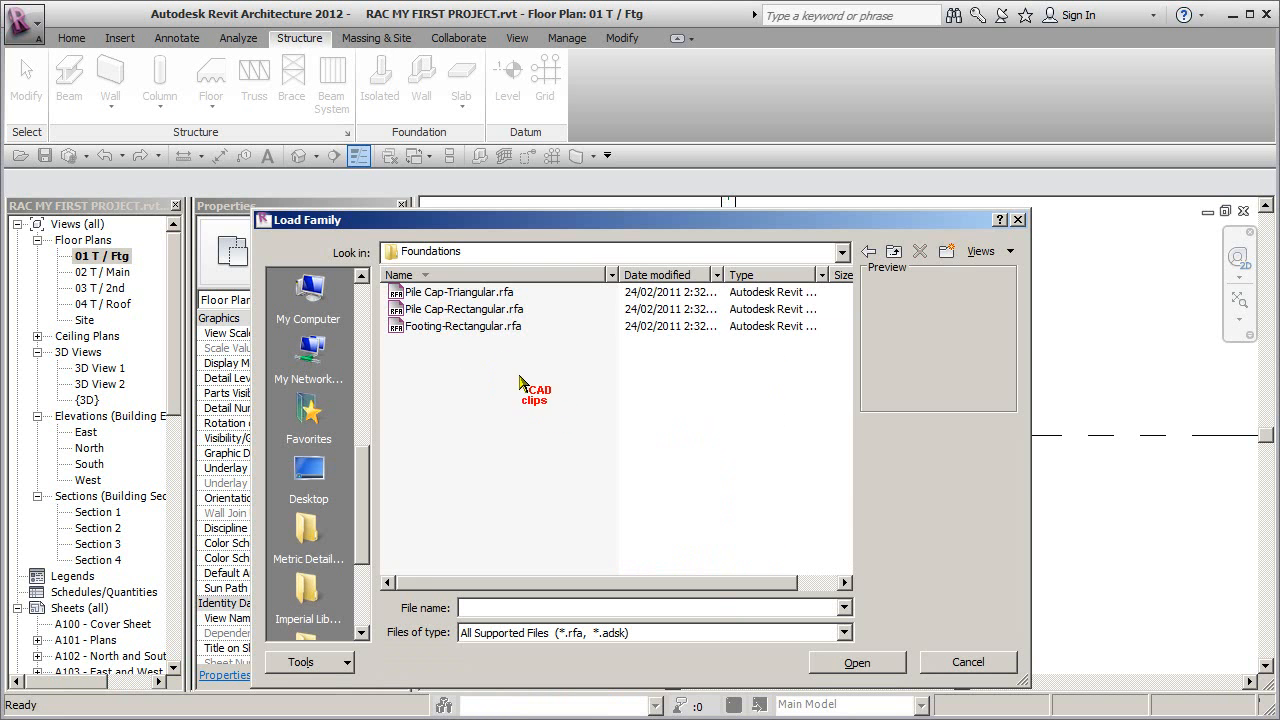
# - Load the Footing-Rectangular.rfa family into the project and leave foundation placement
pyautogui.click(478, 293)
pyautogui.click(500, 311)
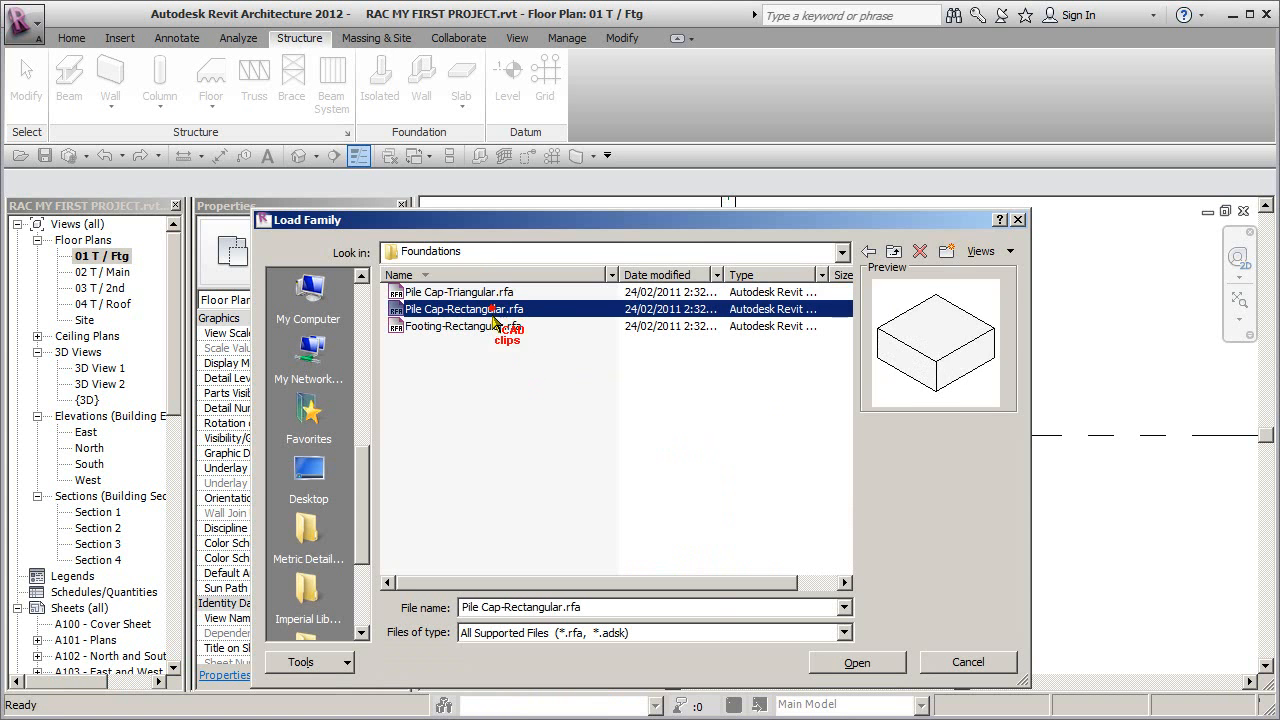
pyautogui.click(488, 326)
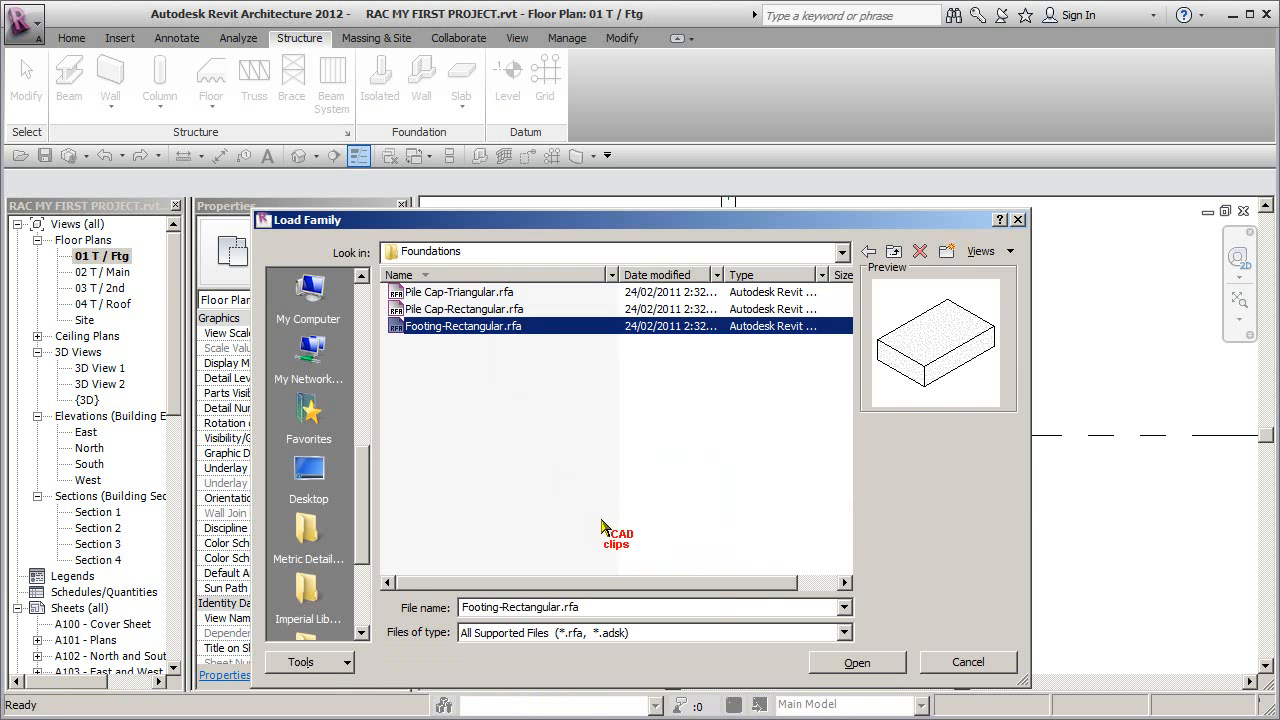
pyautogui.click(583, 609)
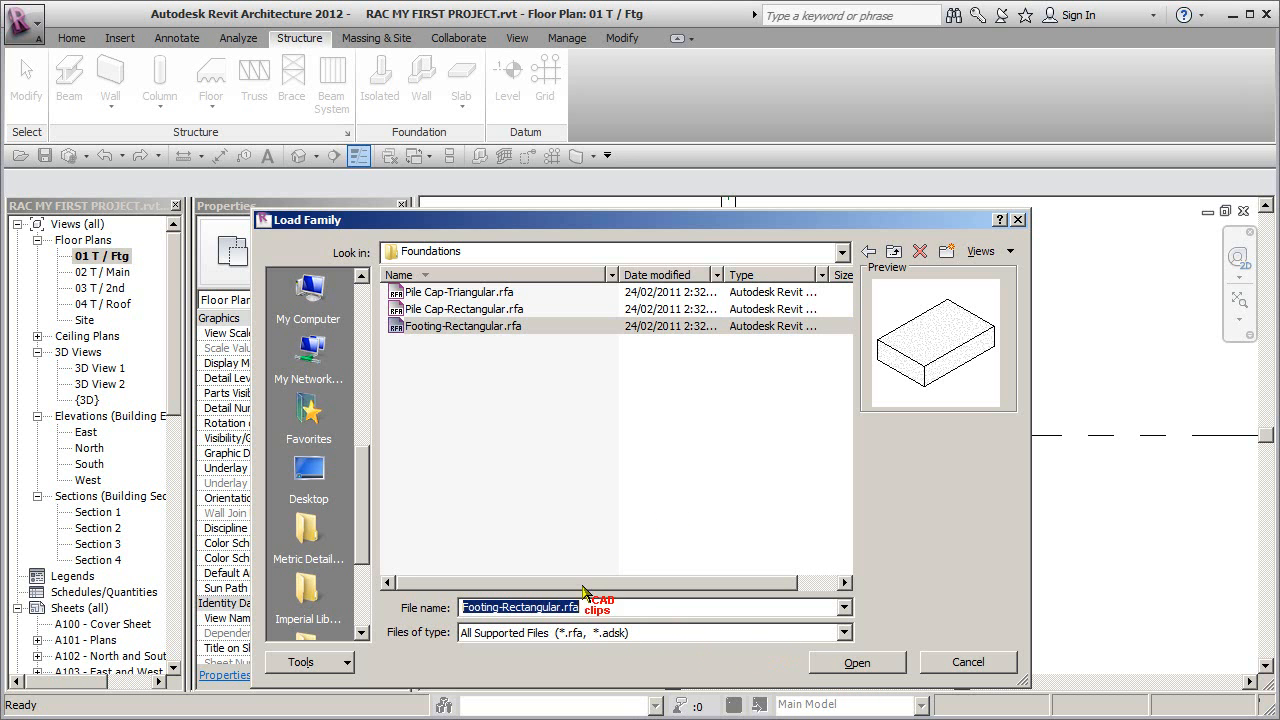
pyautogui.click(841, 251)
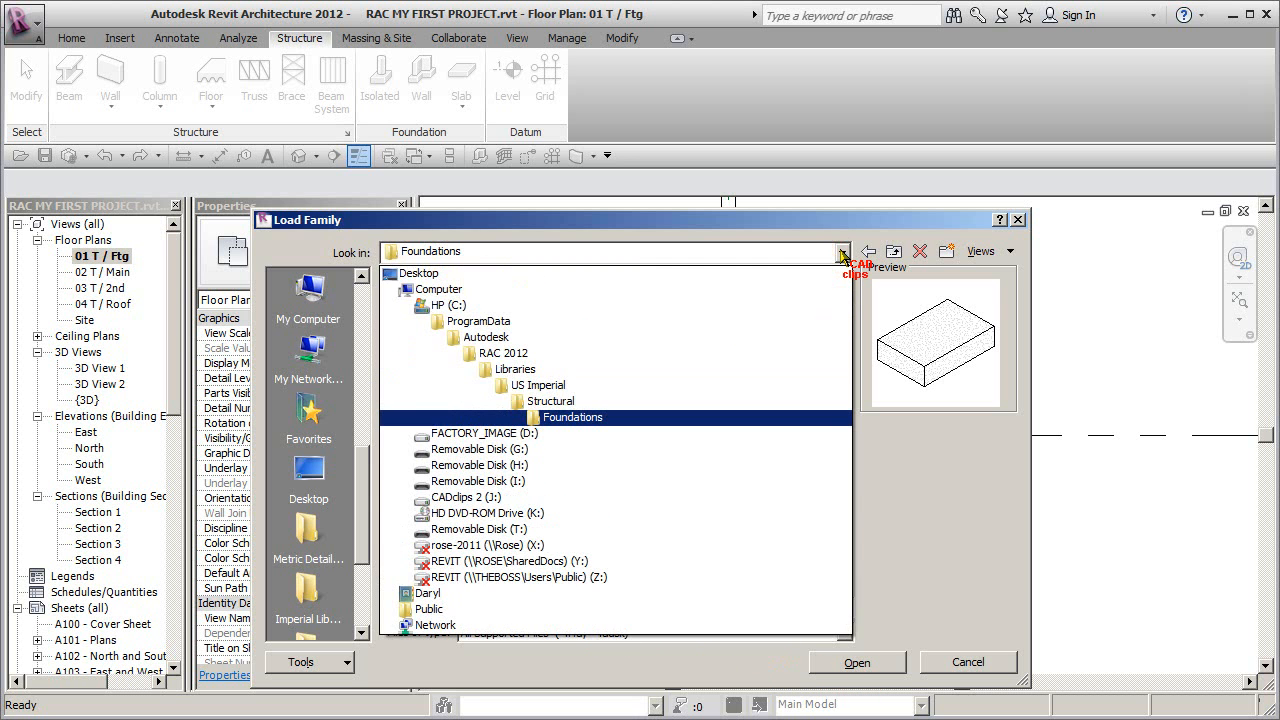
pyautogui.click(841, 252)
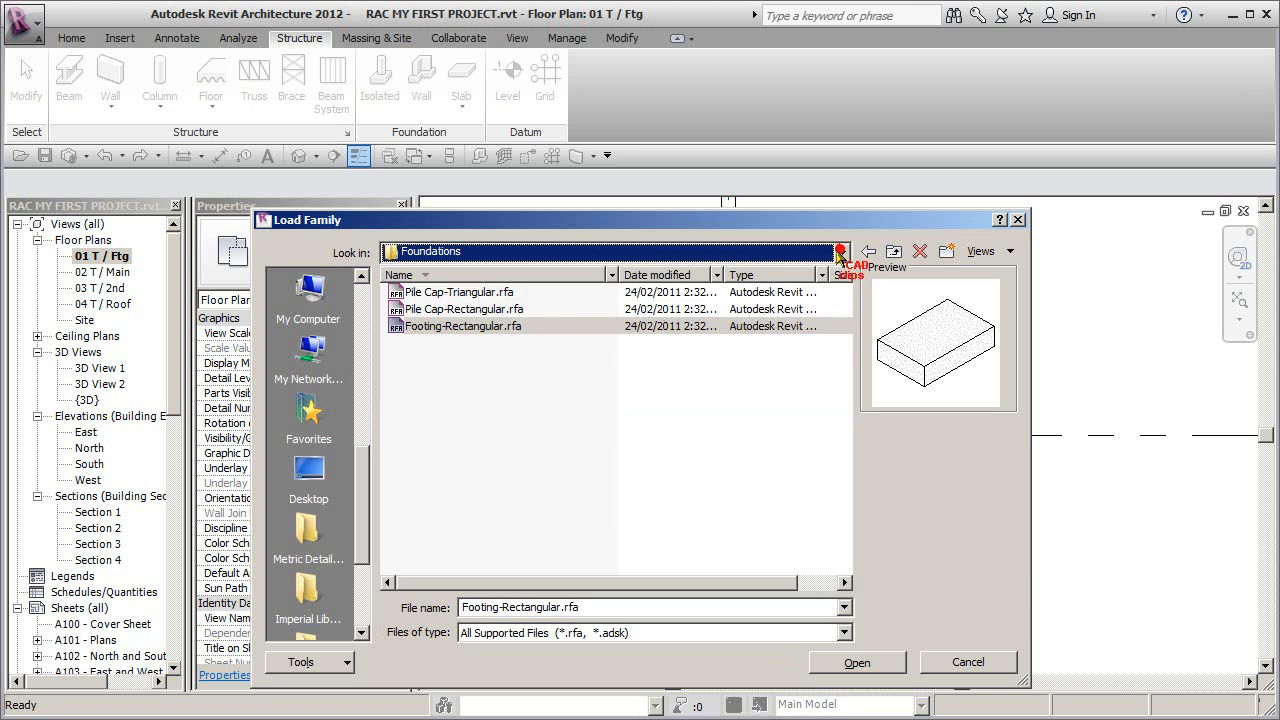
pyautogui.click(509, 327)
pyautogui.click(860, 663)
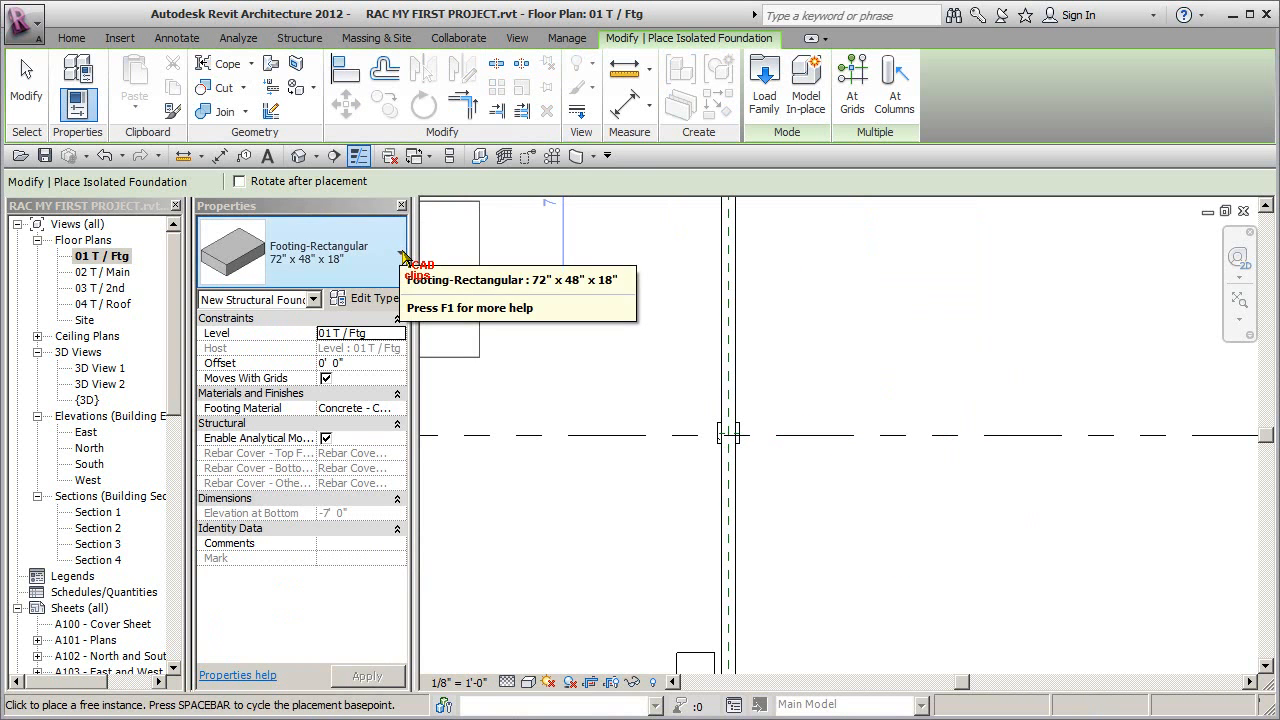
pyautogui.press('Escape')
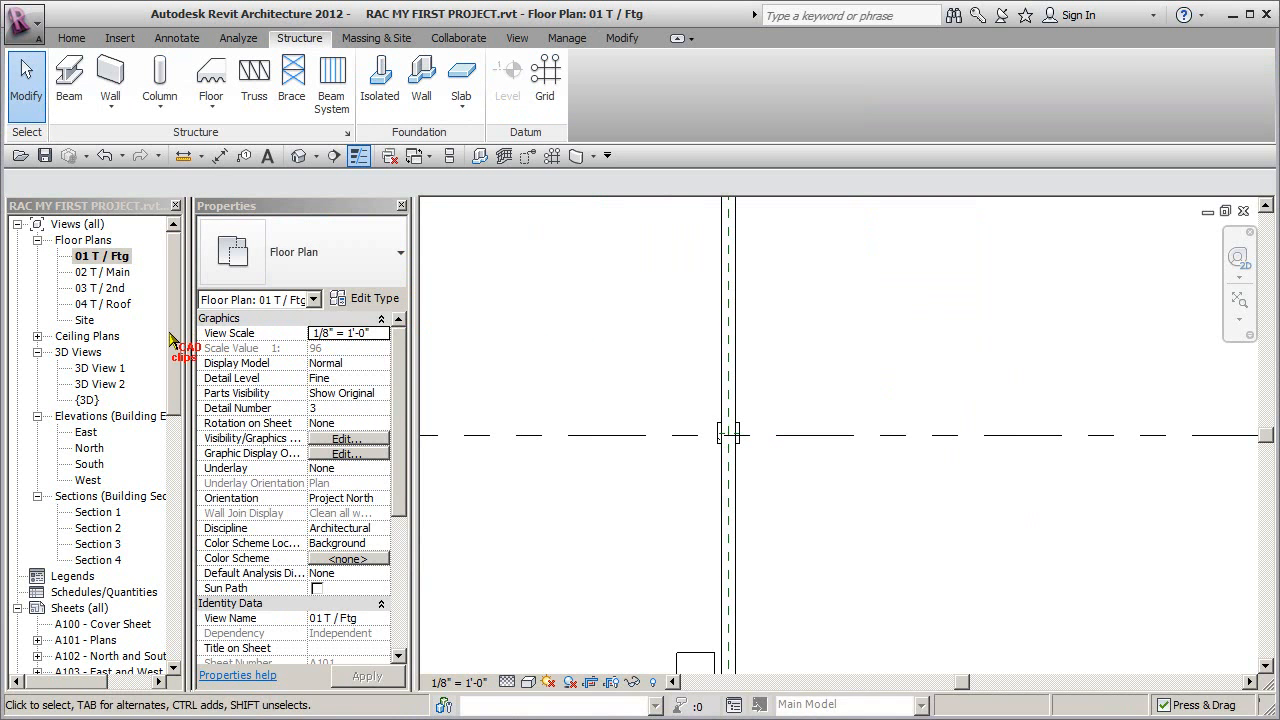
# - Find the Footing-Rectangular family among the project's structural foundations and duplicate its 72" x 48" x 18" type as 48" X 48" X 10"
pyautogui.moveTo(172, 345); pyautogui.dragTo(168, 585)
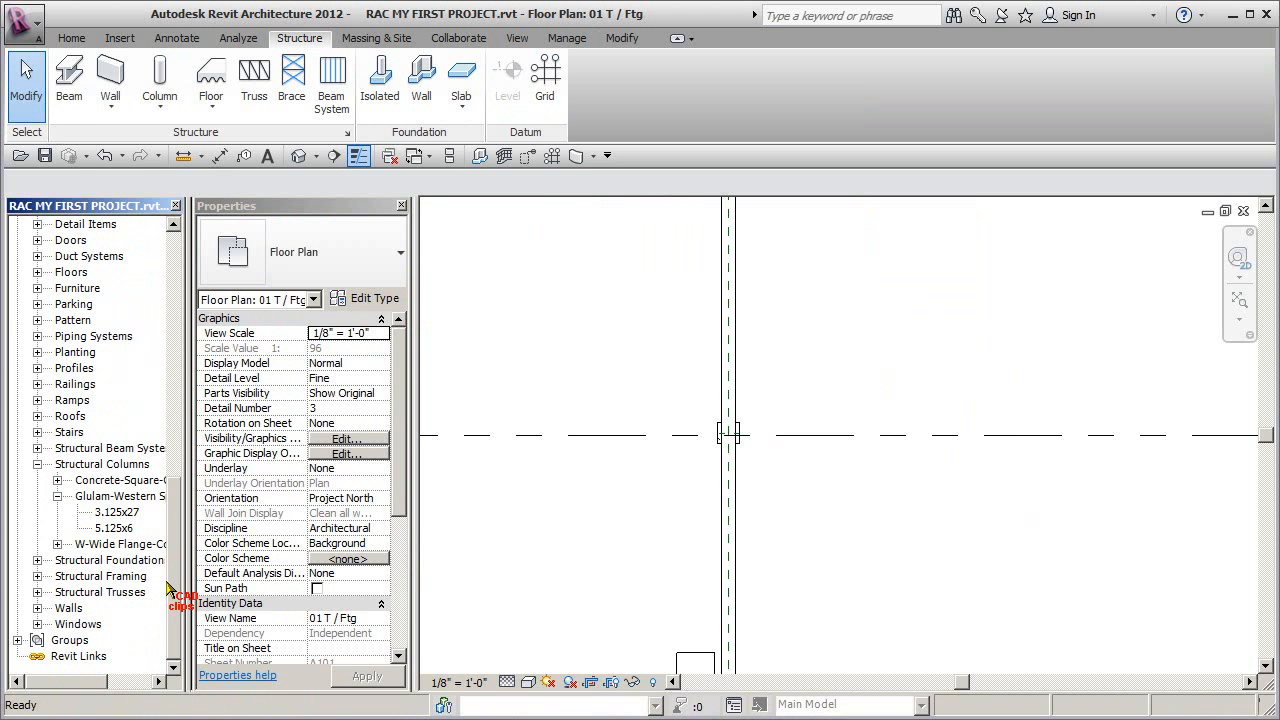
pyautogui.click(38, 561)
pyautogui.moveTo(193, 570); pyautogui.dragTo(228, 570)
pyautogui.click(58, 576)
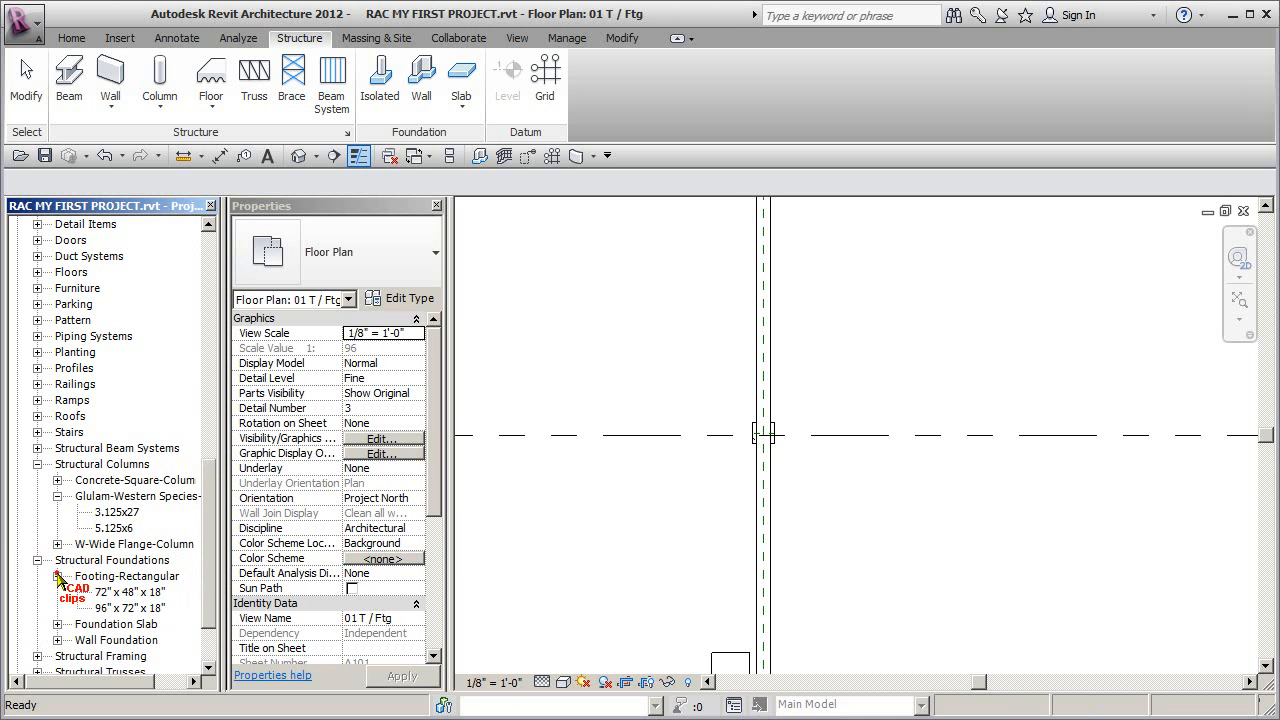
pyautogui.click(155, 608)
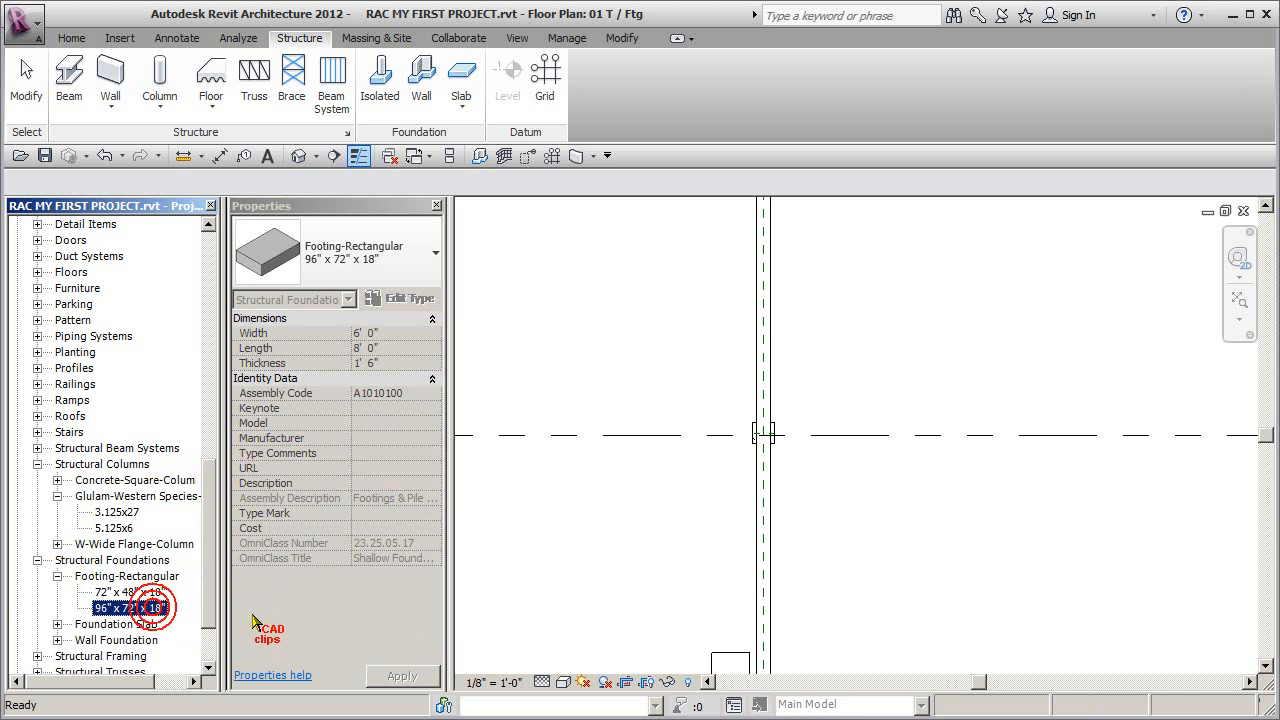
pyautogui.click(145, 592)
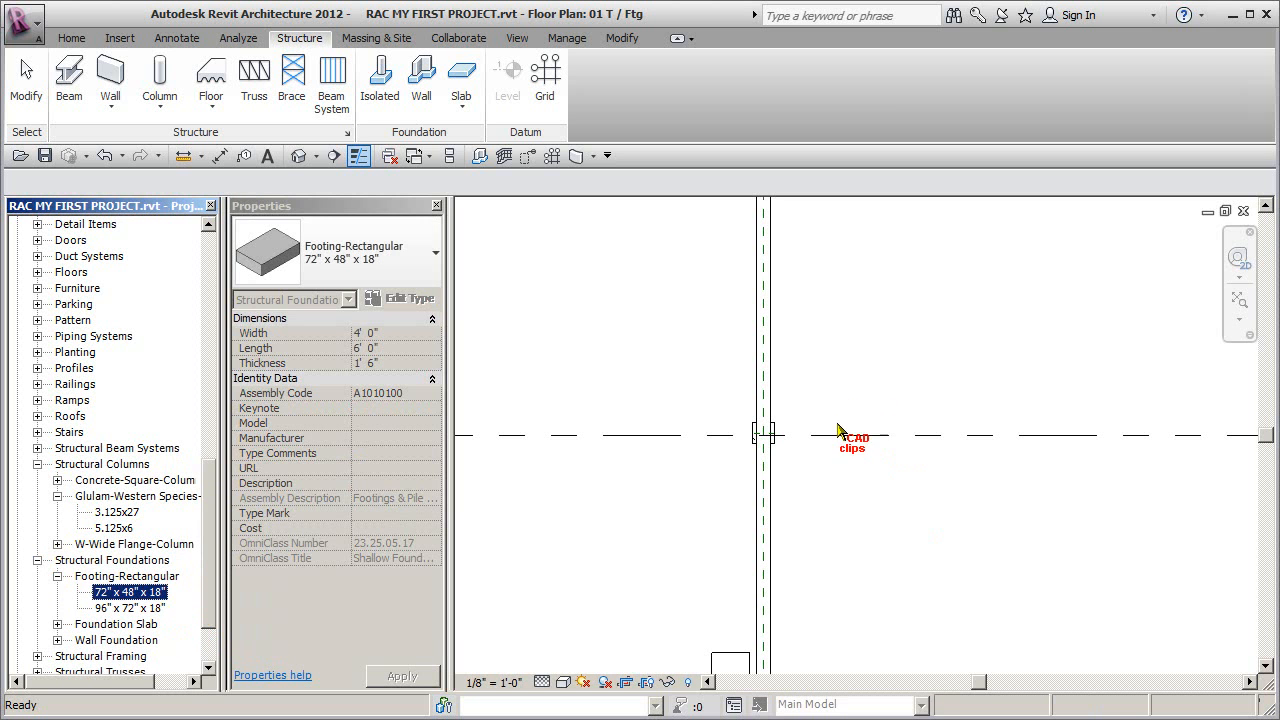
pyautogui.doubleClick(155, 593)
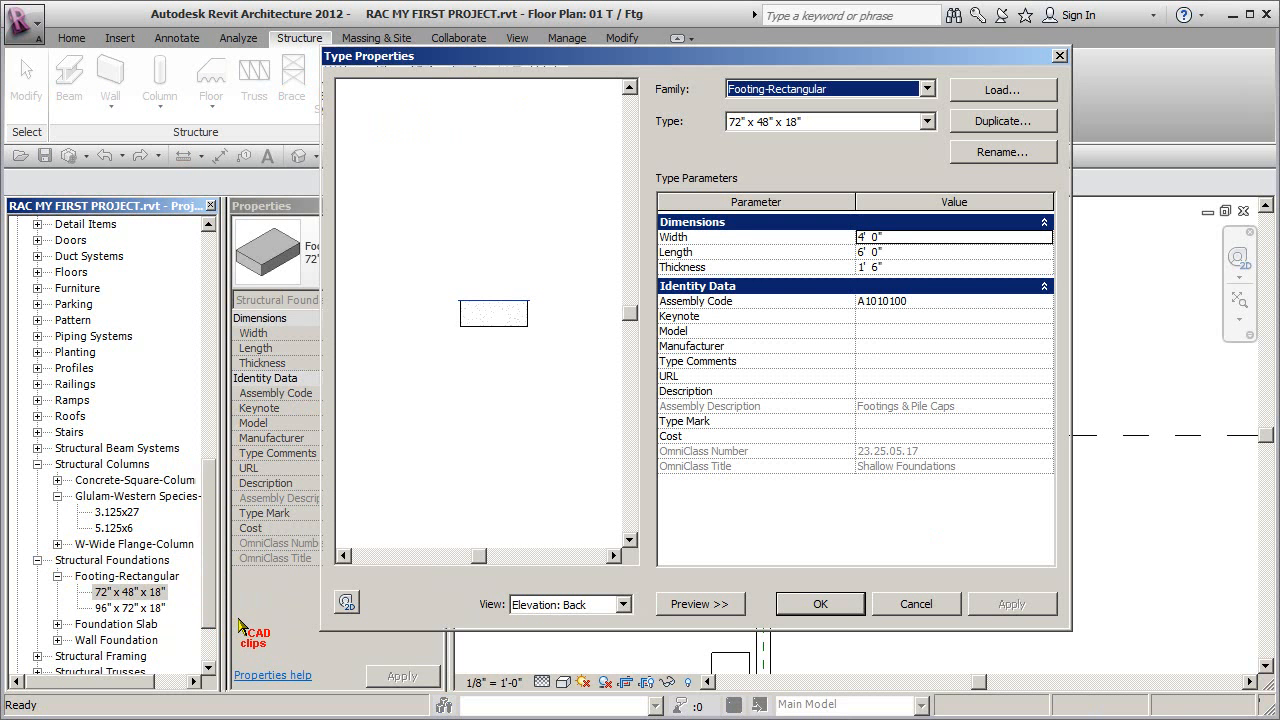
pyautogui.click(999, 121)
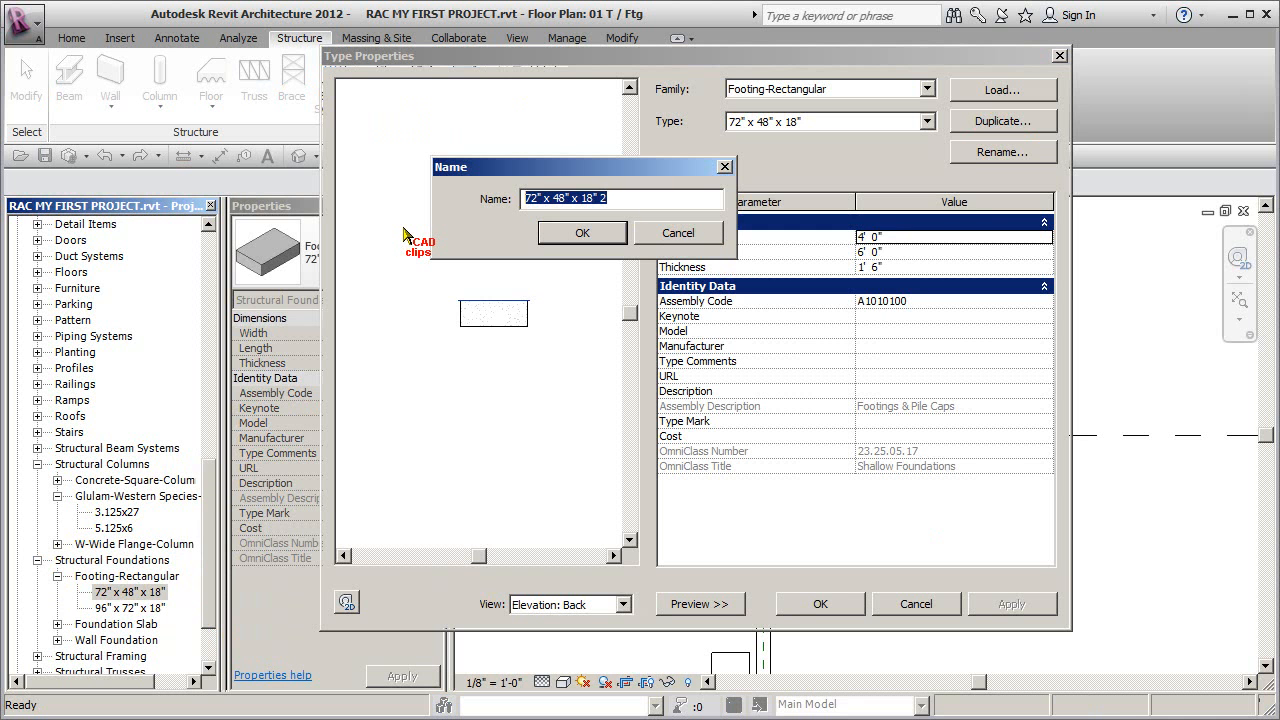
pyautogui.write('48')
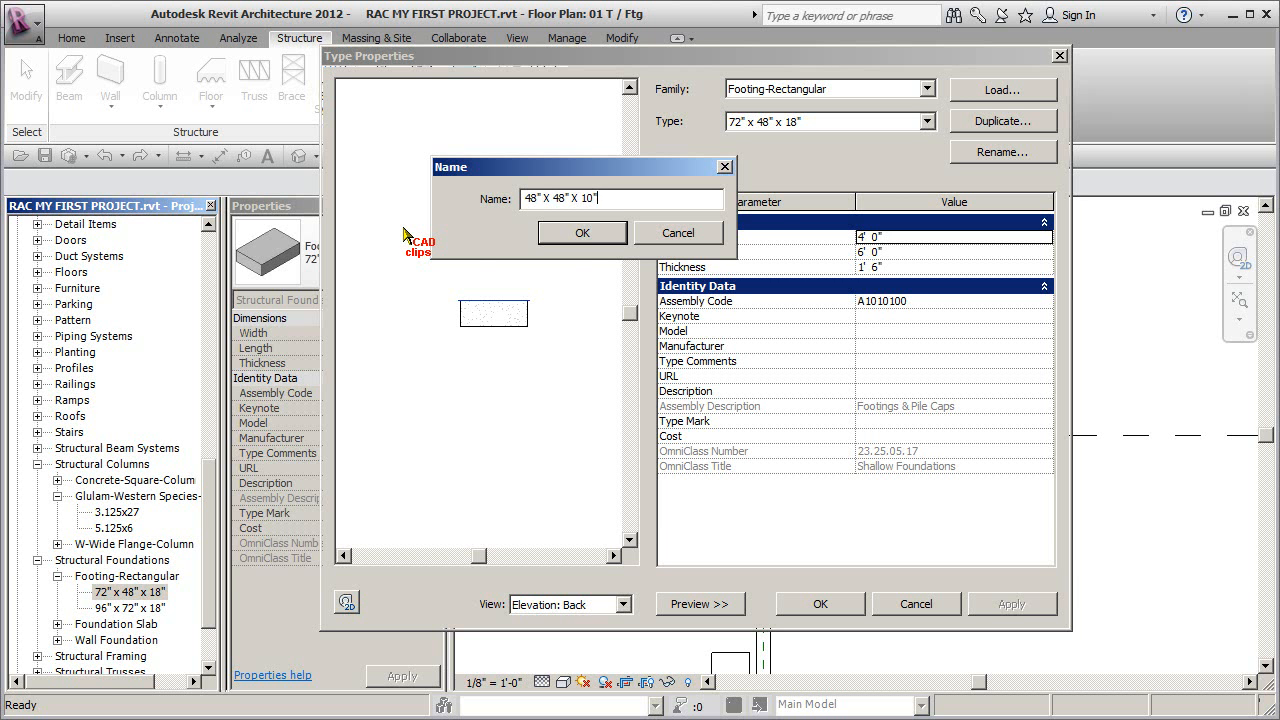
pyautogui.click(580, 234)
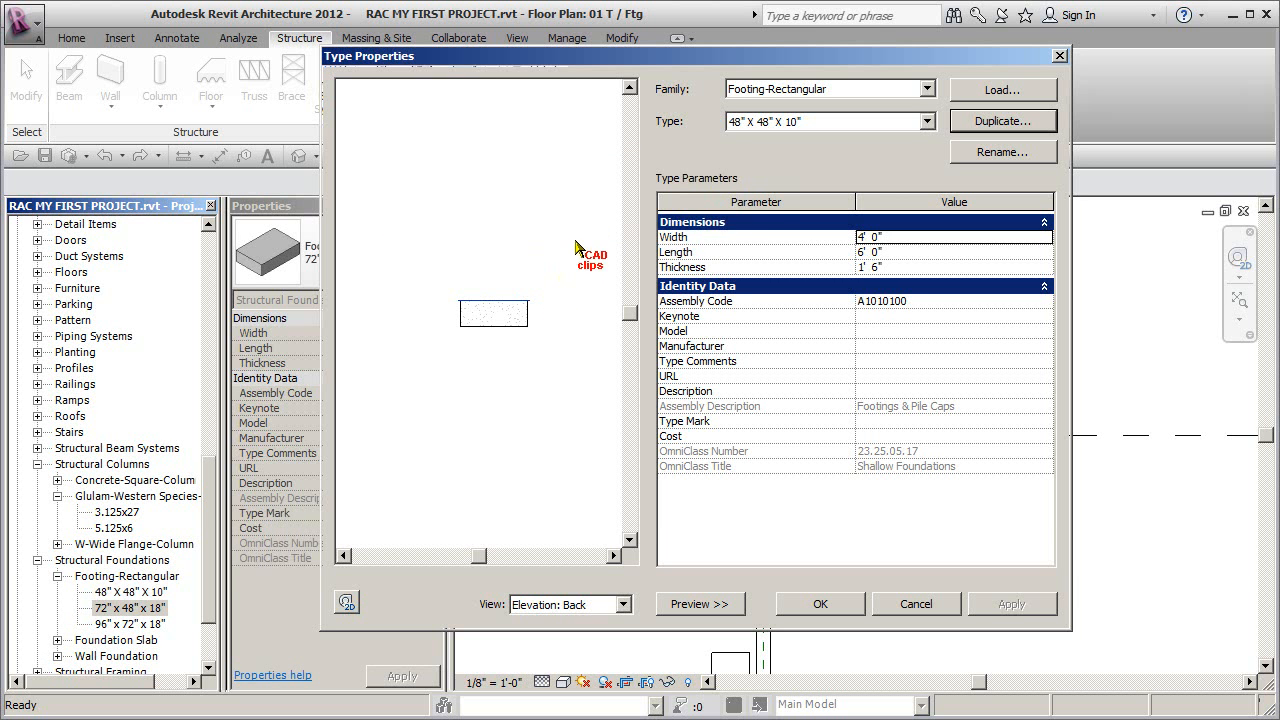
# - Set the new footing type's length to 4' 0" and thickness to 10", accept, and review its properties
pyautogui.moveTo(912, 240); pyautogui.dragTo(858, 252)
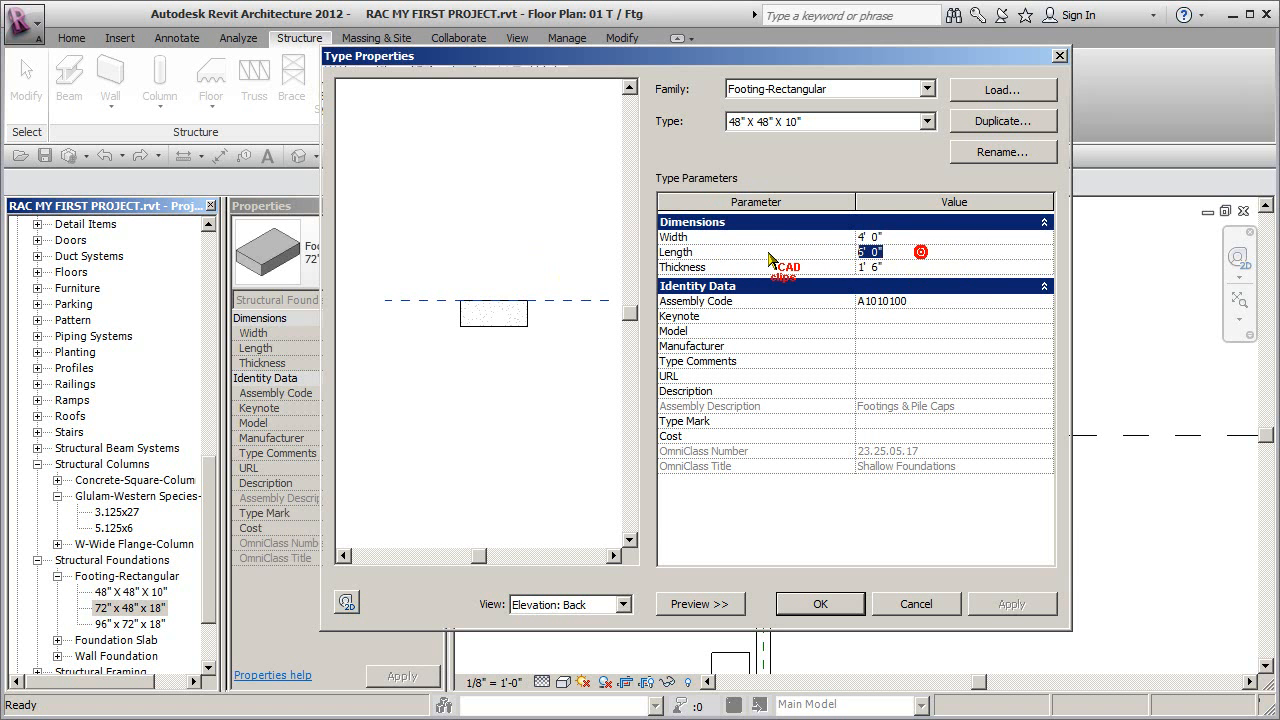
pyautogui.moveTo(952, 268); pyautogui.dragTo(738, 276)
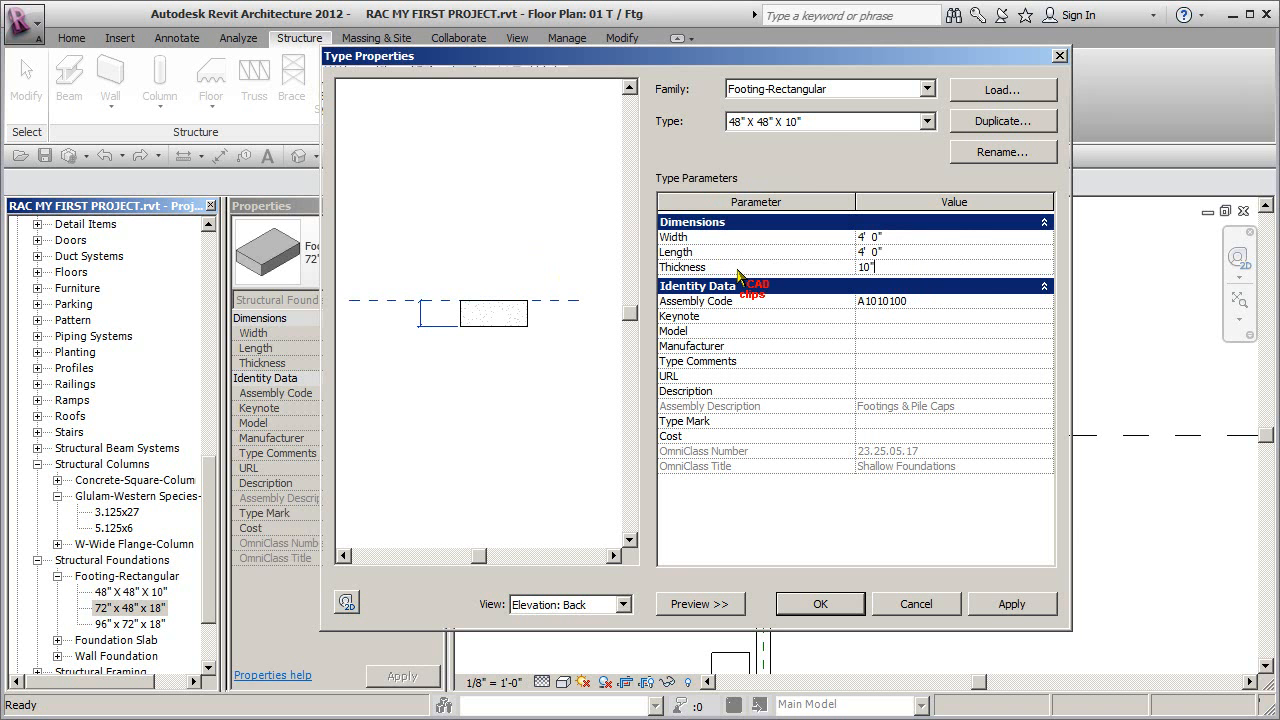
pyautogui.click(942, 254)
pyautogui.click(816, 121)
pyautogui.click(816, 121)
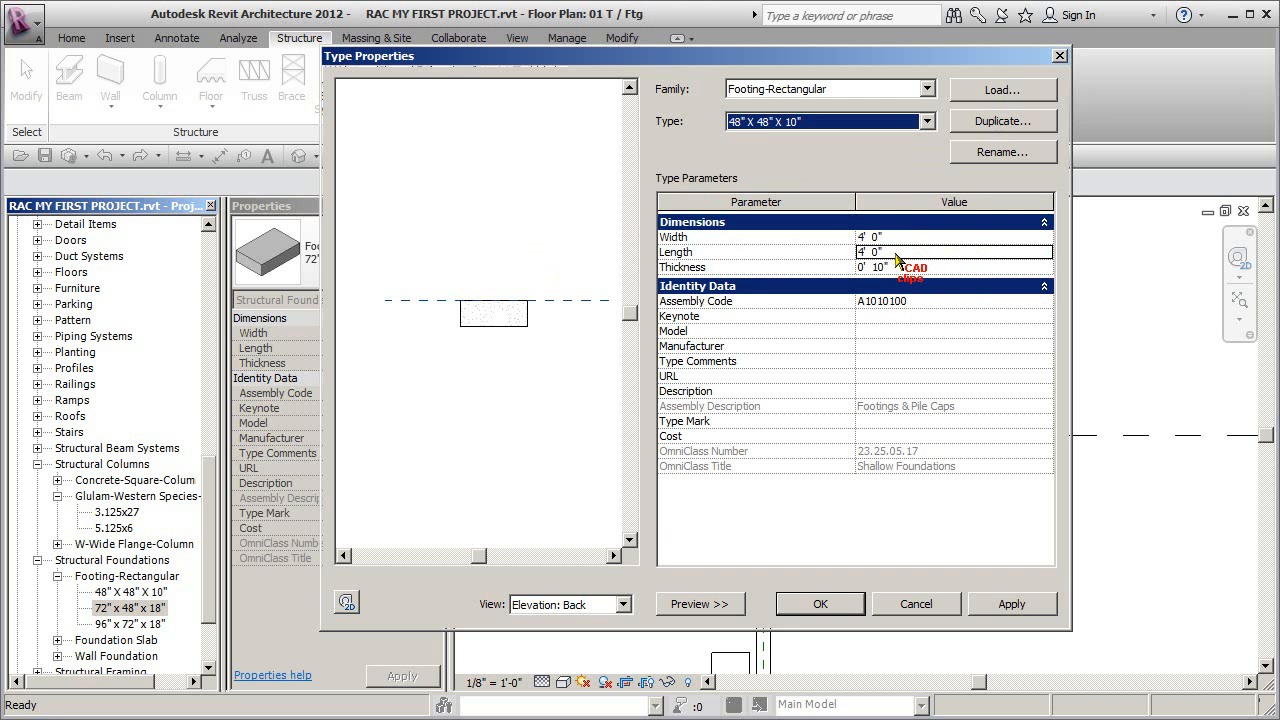
pyautogui.click(822, 604)
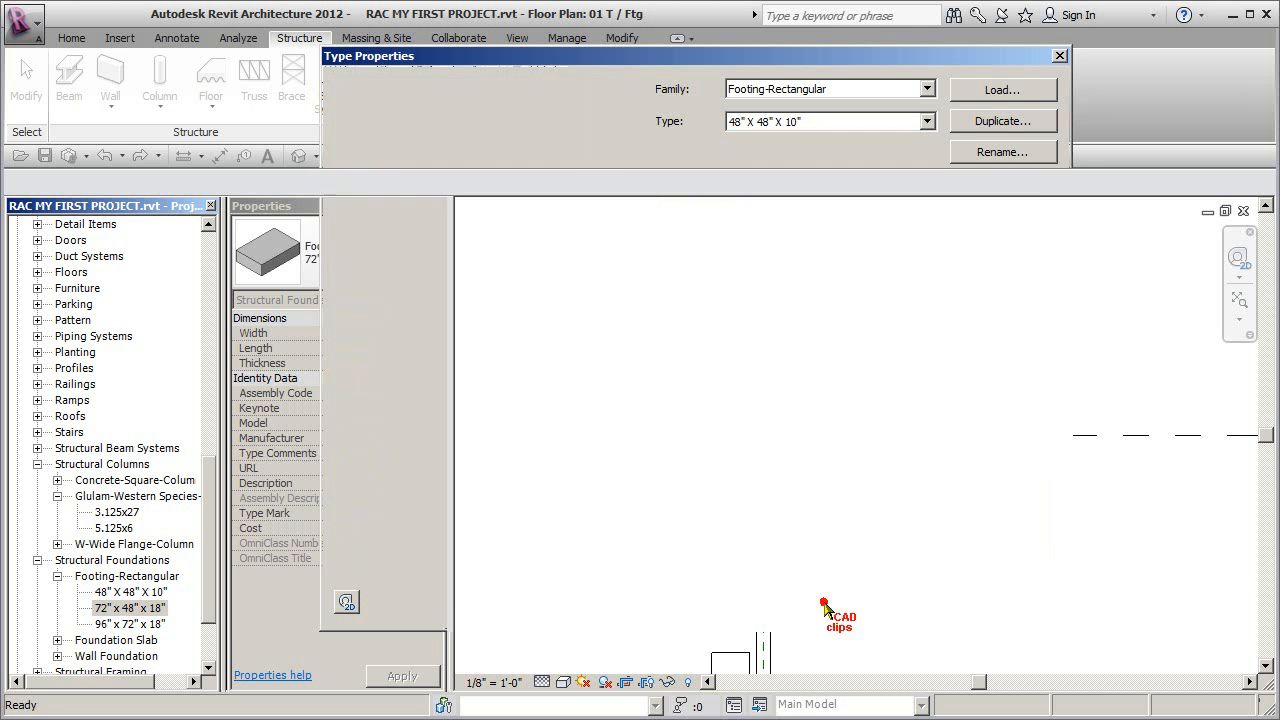
pyautogui.click(131, 591)
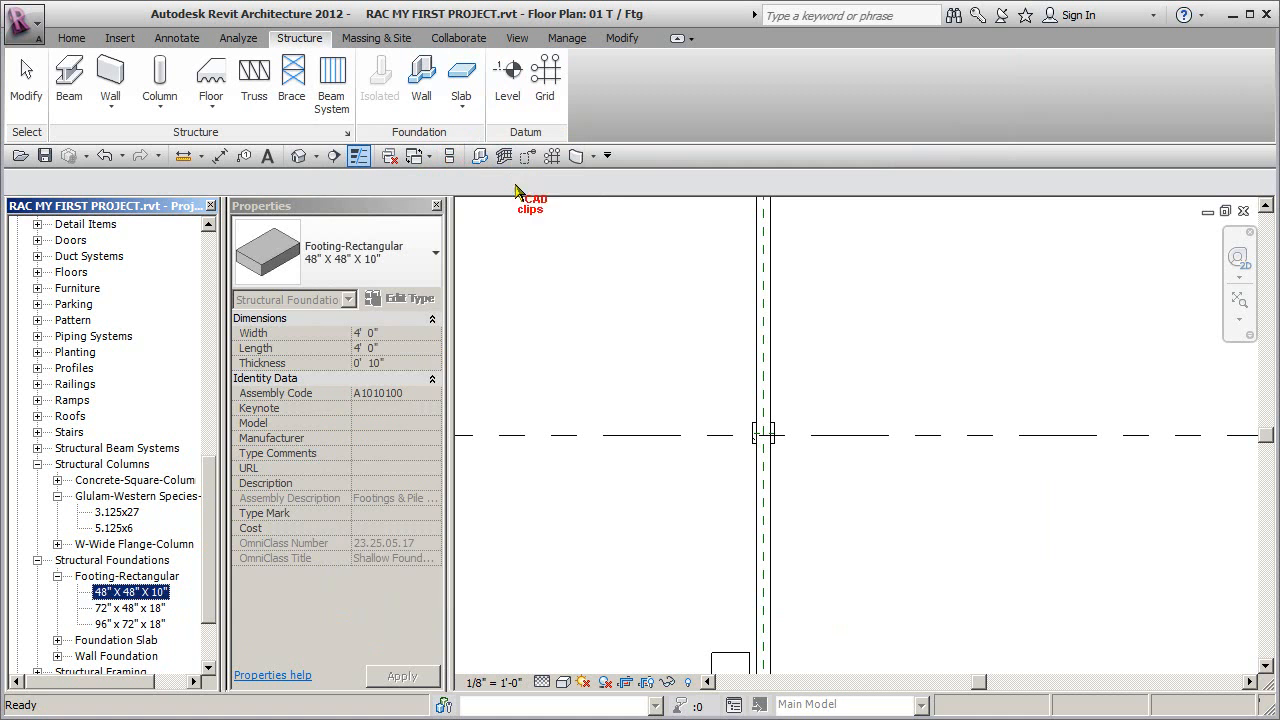
pyautogui.click(604, 320)
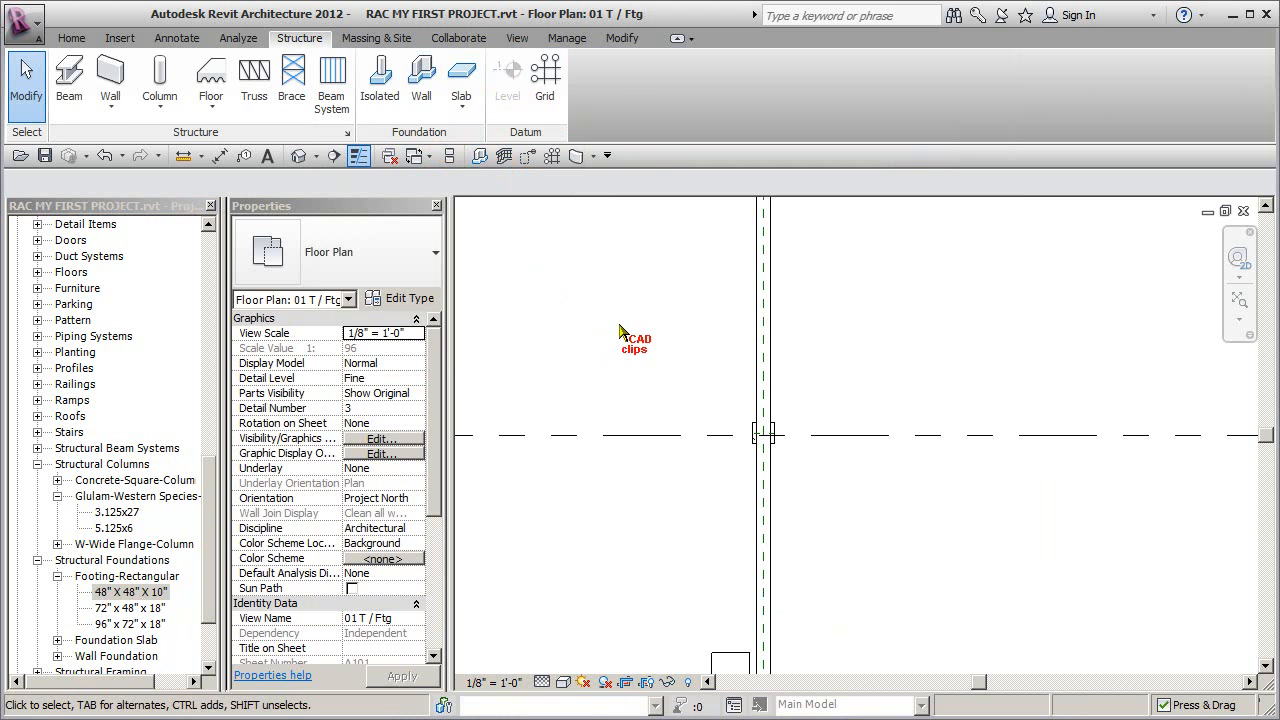
# - Place a Footing-Rectangular 48" X 48" X 10" isolated foundation centred under the uppermost column in the footing plan
pyautogui.click(388, 88)
pyautogui.click(405, 258)
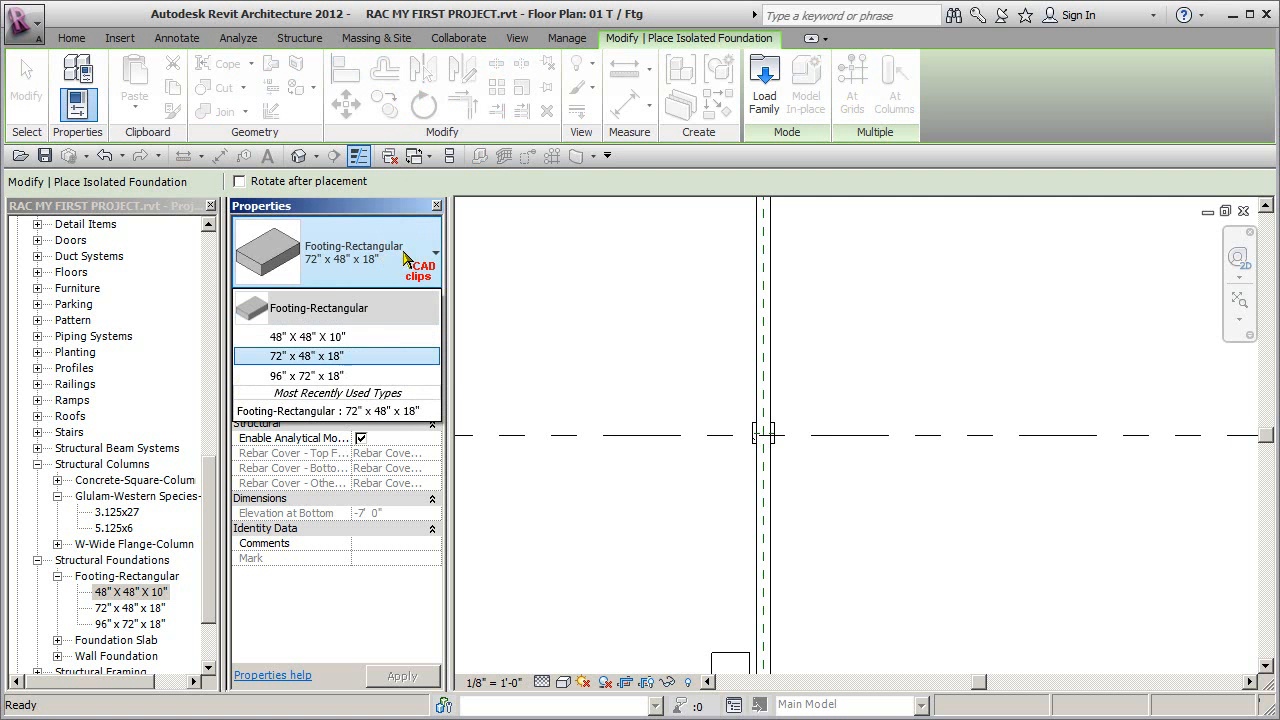
pyautogui.click(405, 206)
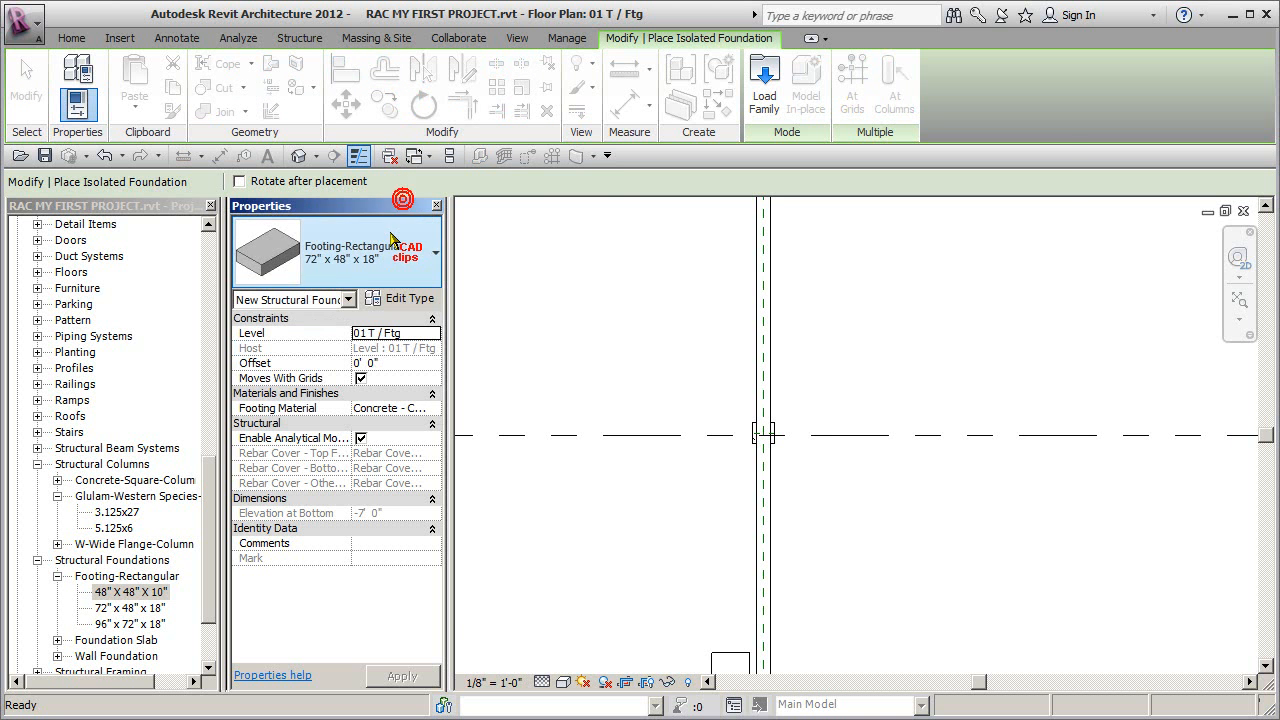
pyautogui.click(412, 300)
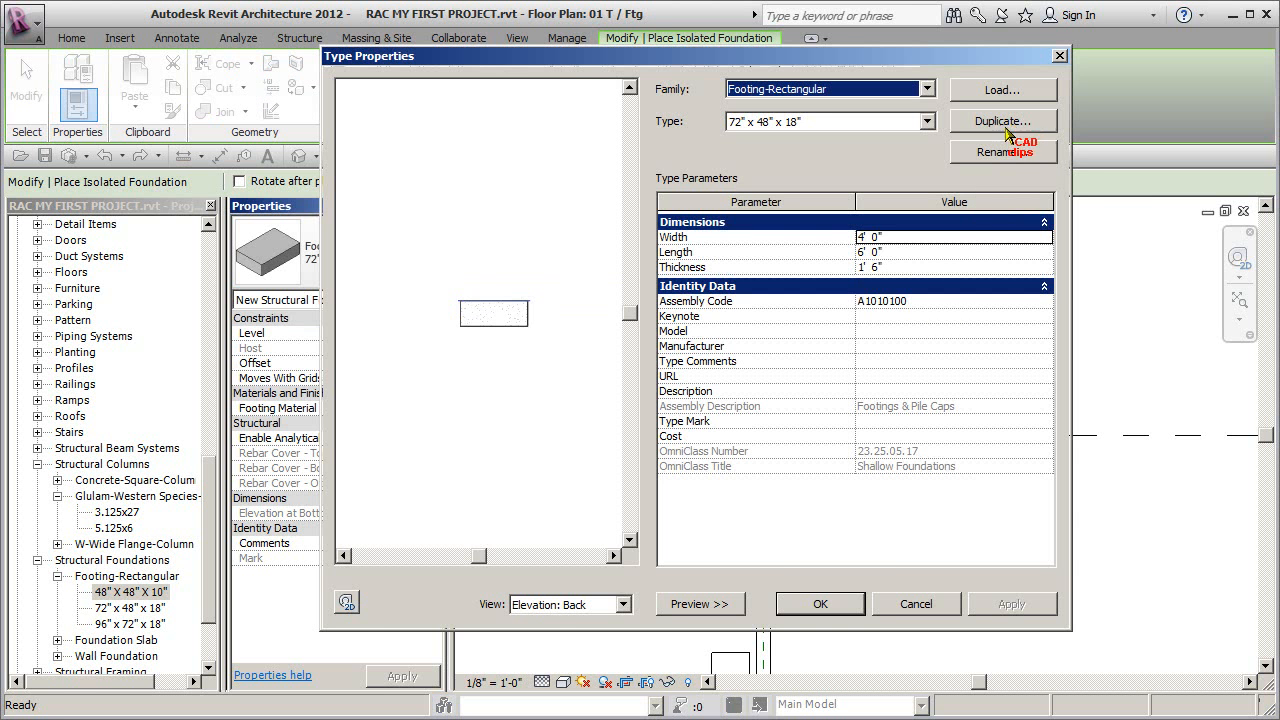
pyautogui.click(918, 604)
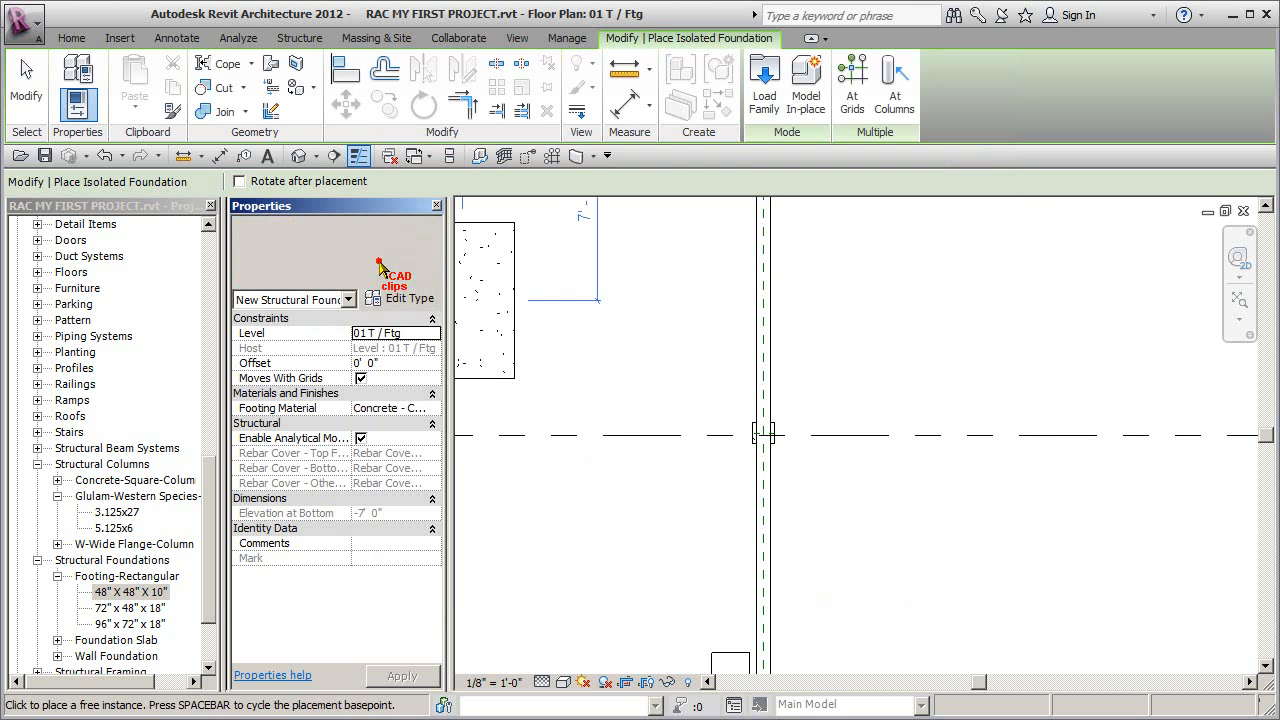
pyautogui.click(380, 262)
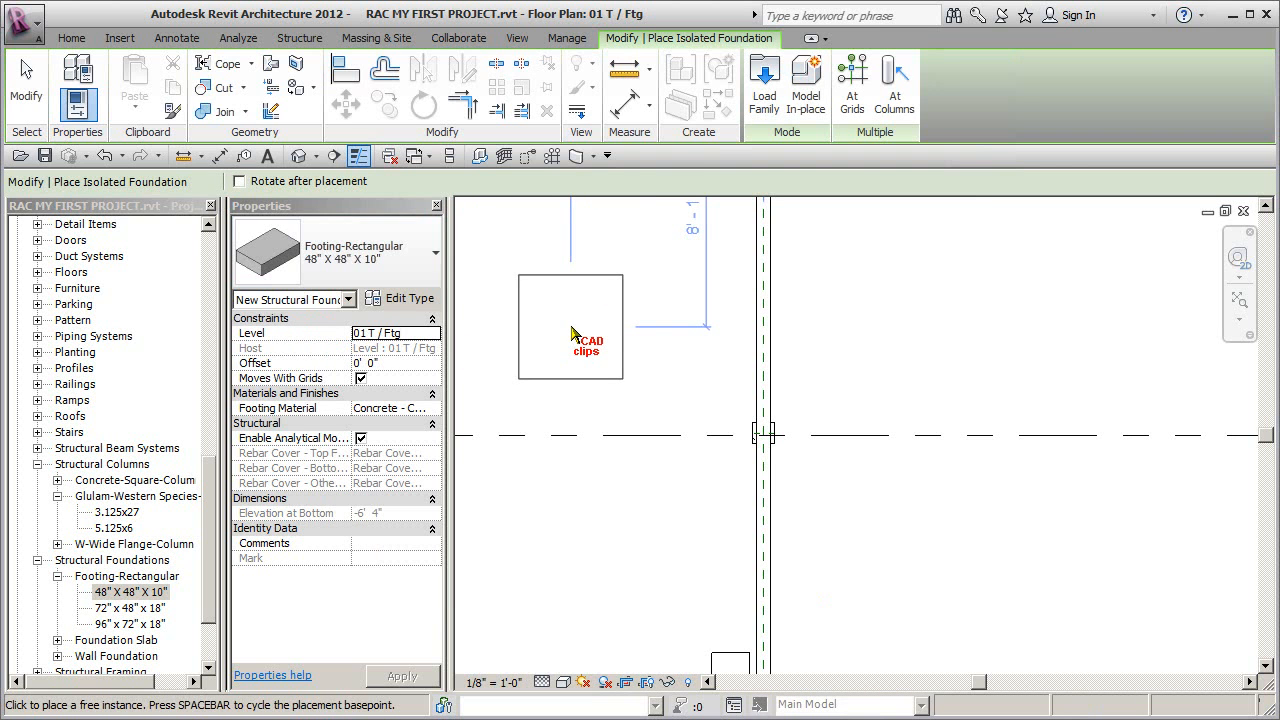
pyautogui.click(763, 437)
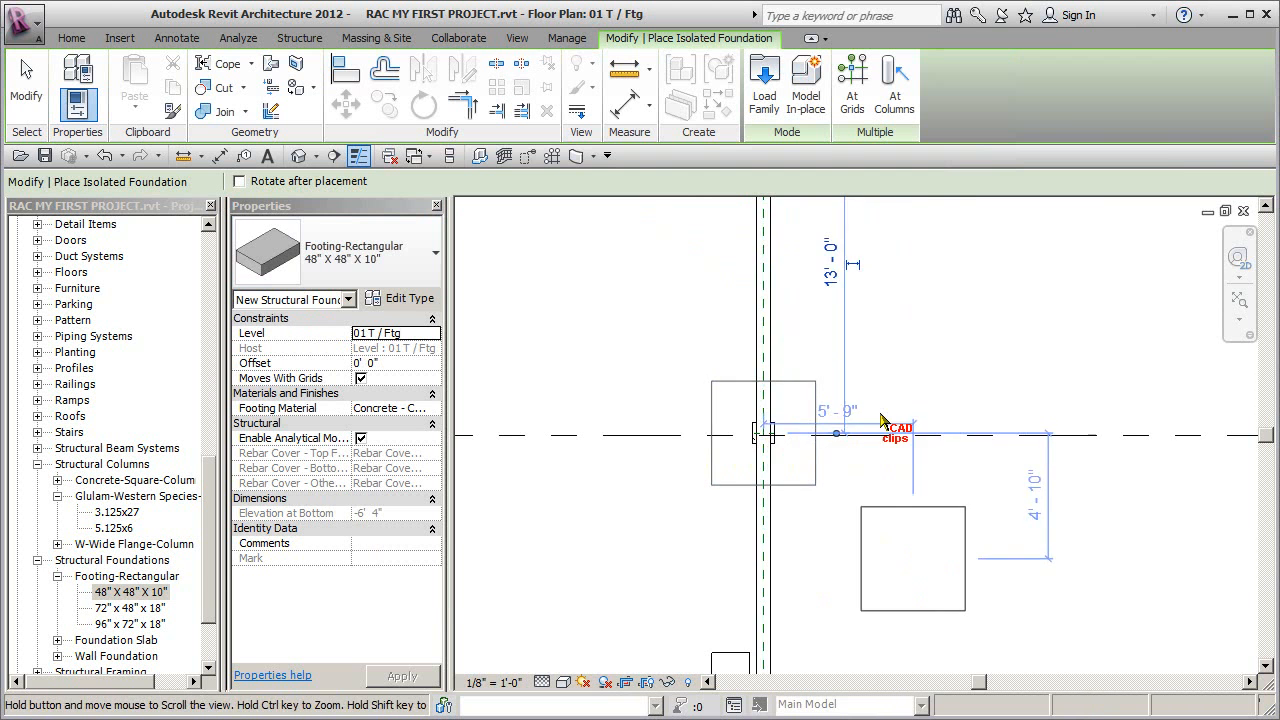
# - Place a Footing-Rectangular 48" X 48" X 10" isolated foundation centred under the lowest column along the long beam in the footing plan
pyautogui.moveTo(937, 573); pyautogui.dragTo(891, 200, button='middle')
pyautogui.moveTo(867, 446); pyautogui.dragTo(868, 339, button='middle')
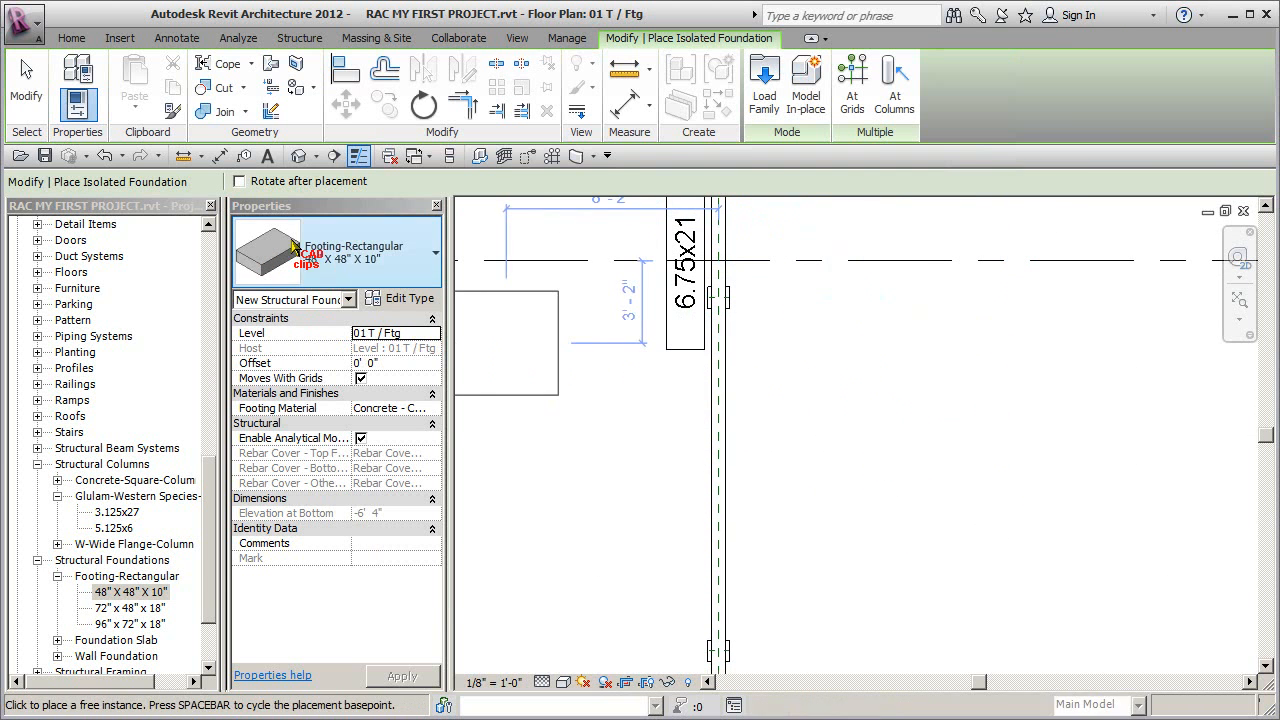
pyautogui.click(213, 241)
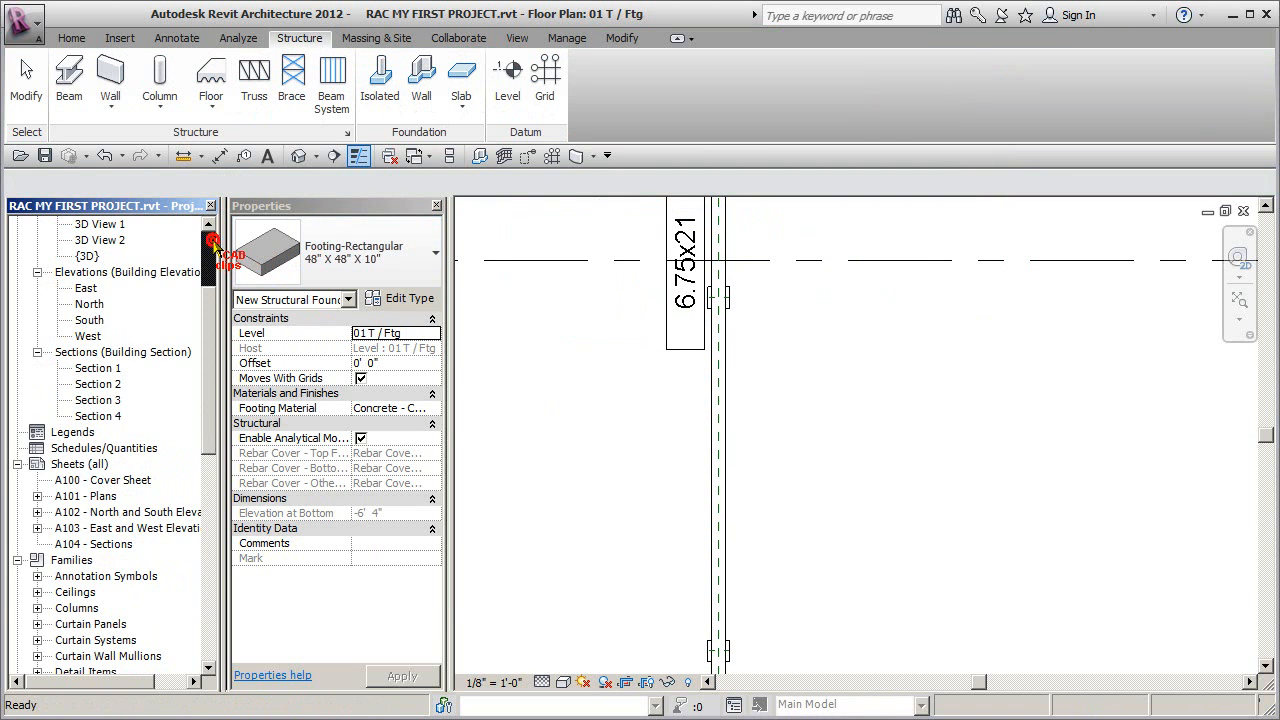
pyautogui.scroll(-1, 868, 560)
pyautogui.click(884, 568)
pyautogui.moveTo(880, 447); pyautogui.dragTo(905, 236, button='middle')
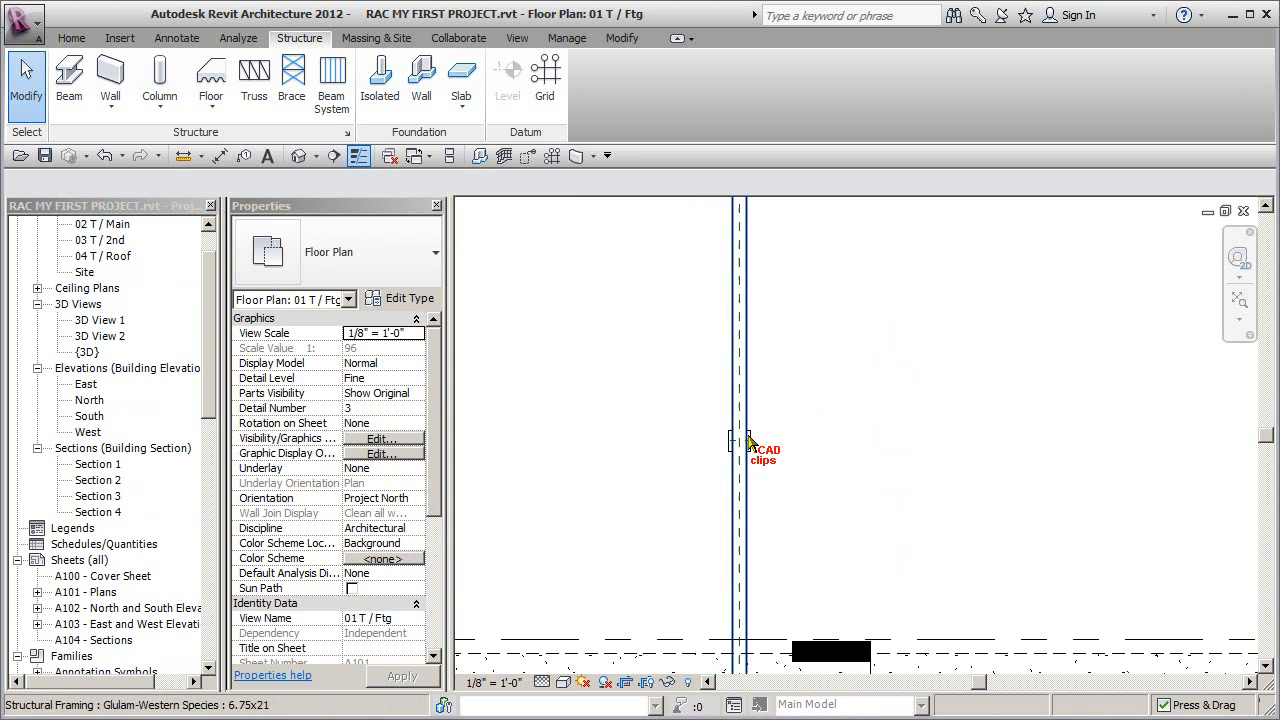
pyautogui.click(380, 100)
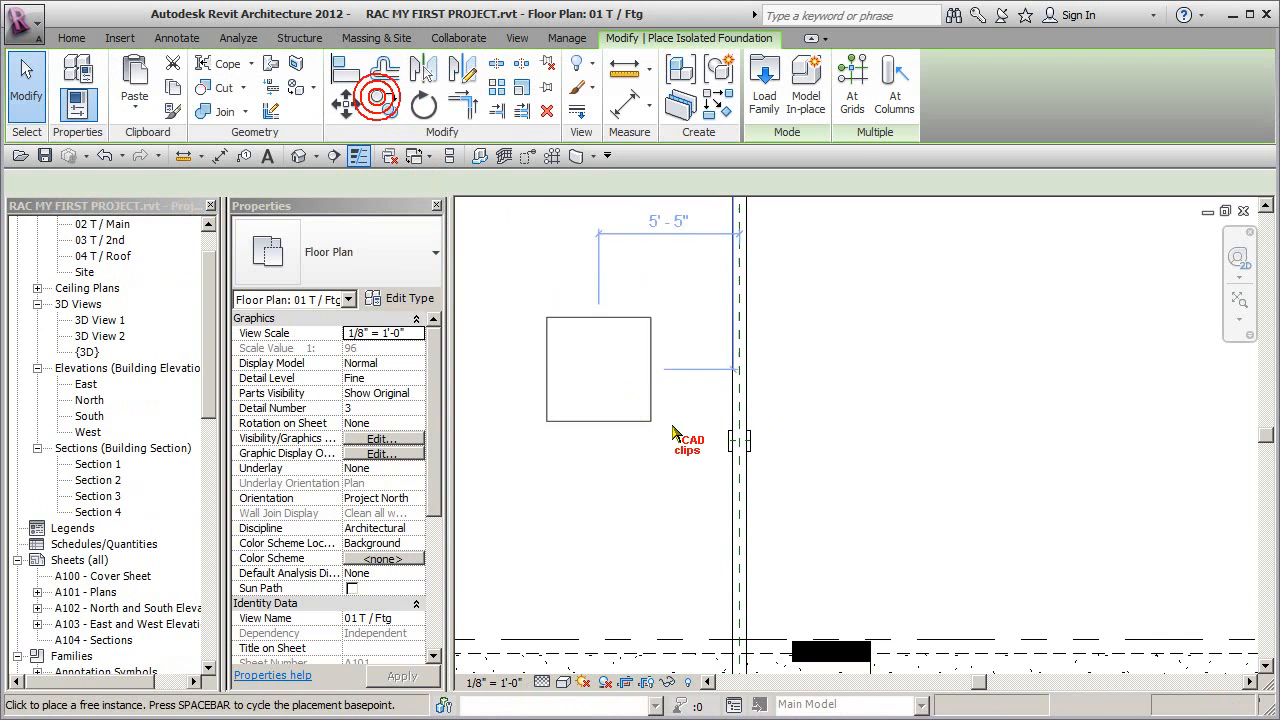
pyautogui.click(739, 442)
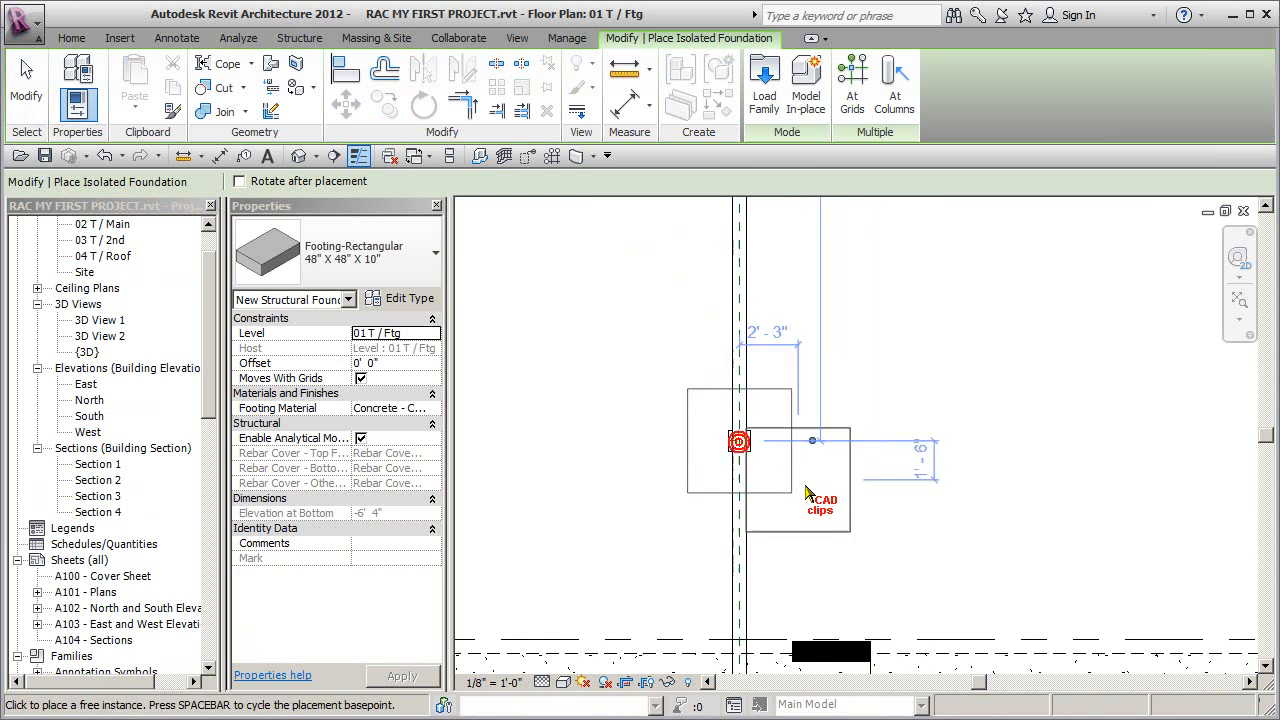
# - Place another 48" X 48" X 10" isolated footing centred under the middle column along the long beam
pyautogui.scroll(-1, 804, 485)
pyautogui.moveTo(830, 522); pyautogui.dragTo(767, 656, button='middle')
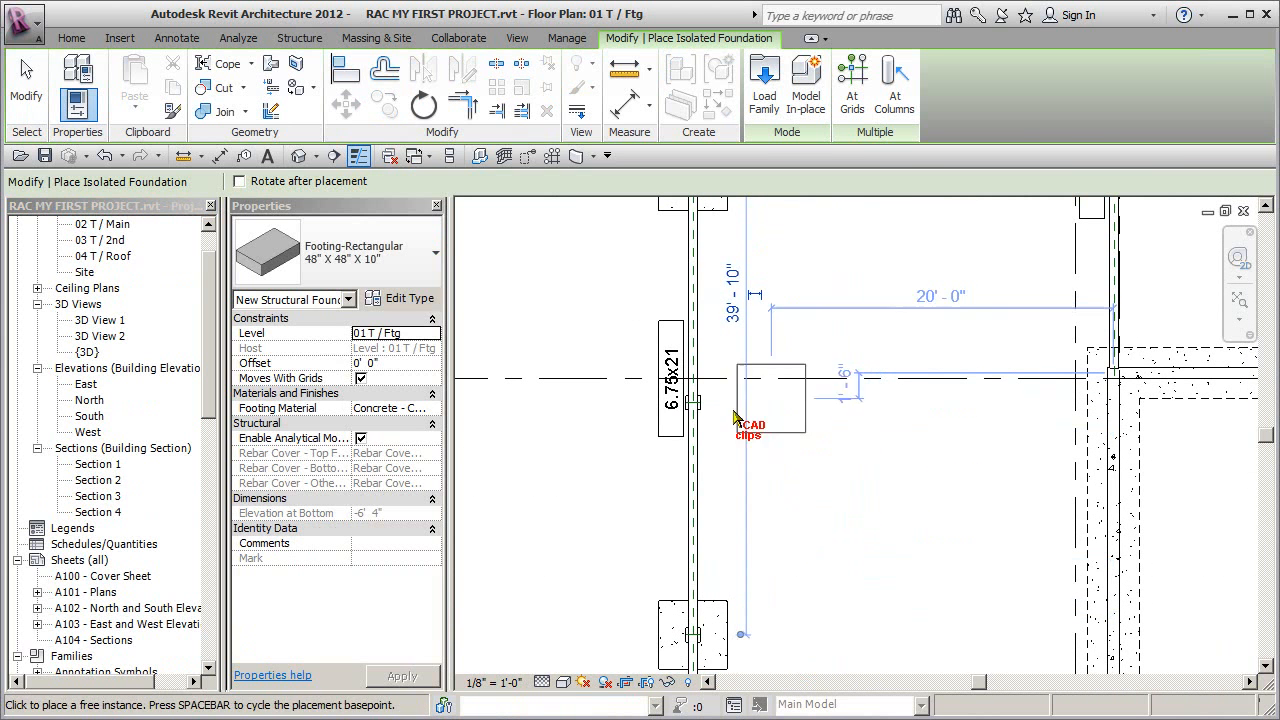
pyautogui.click(693, 405)
# - Try placing a 48" X 48" X 10" footing under the column on the shorter beam, and delete that footing
pyautogui.moveTo(904, 404); pyautogui.dragTo(723, 598, button='middle')
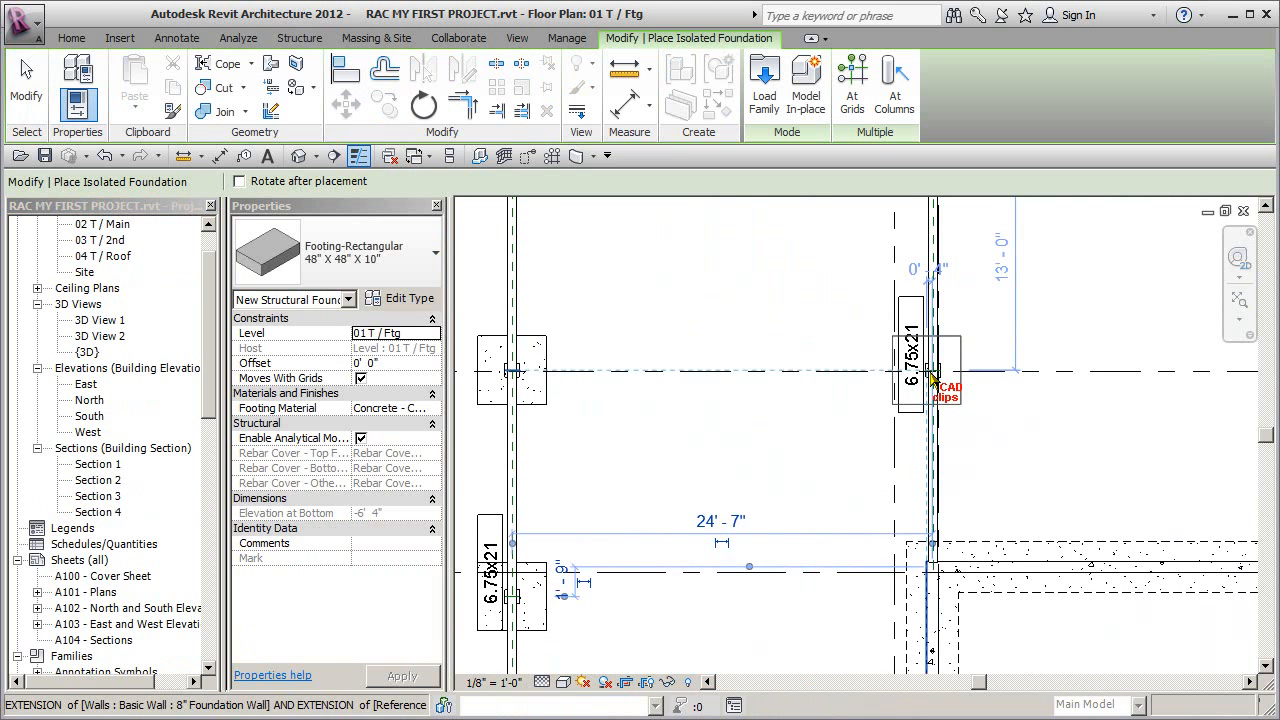
pyautogui.click(895, 398)
pyautogui.scroll(3, 960, 390)
pyautogui.press('Escape')
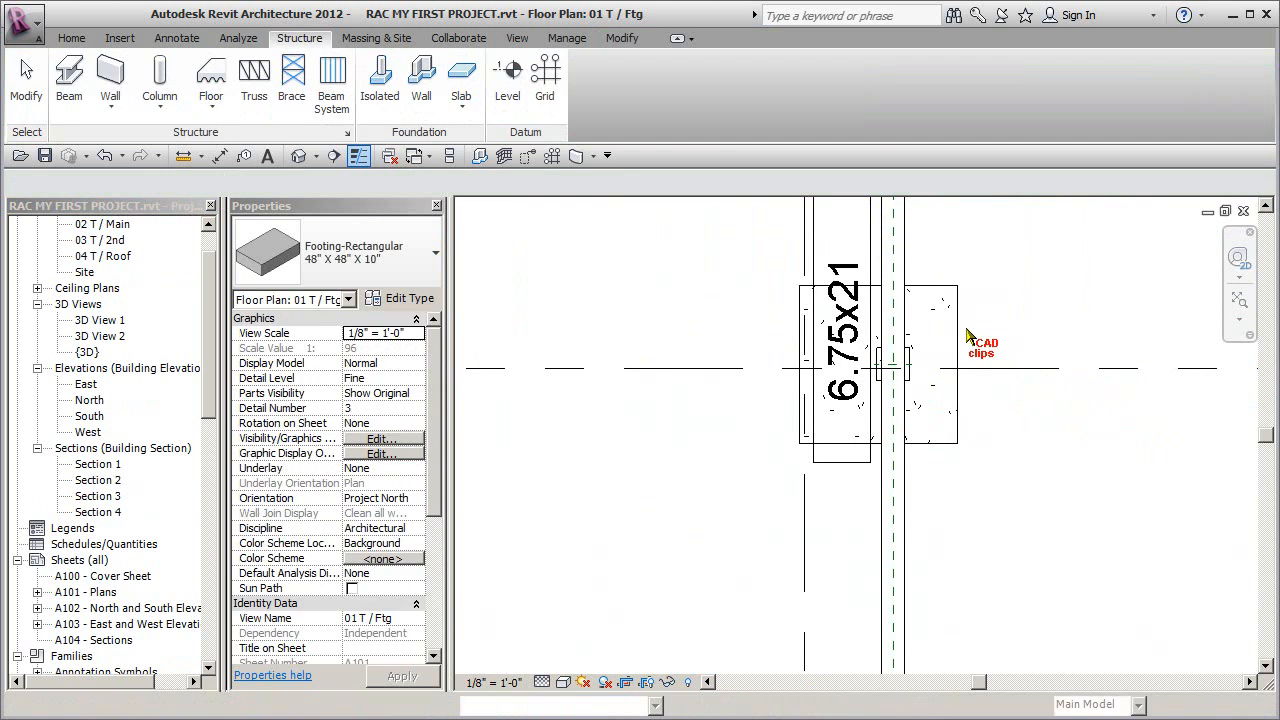
pyautogui.click(960, 329)
pyautogui.press('Delete')
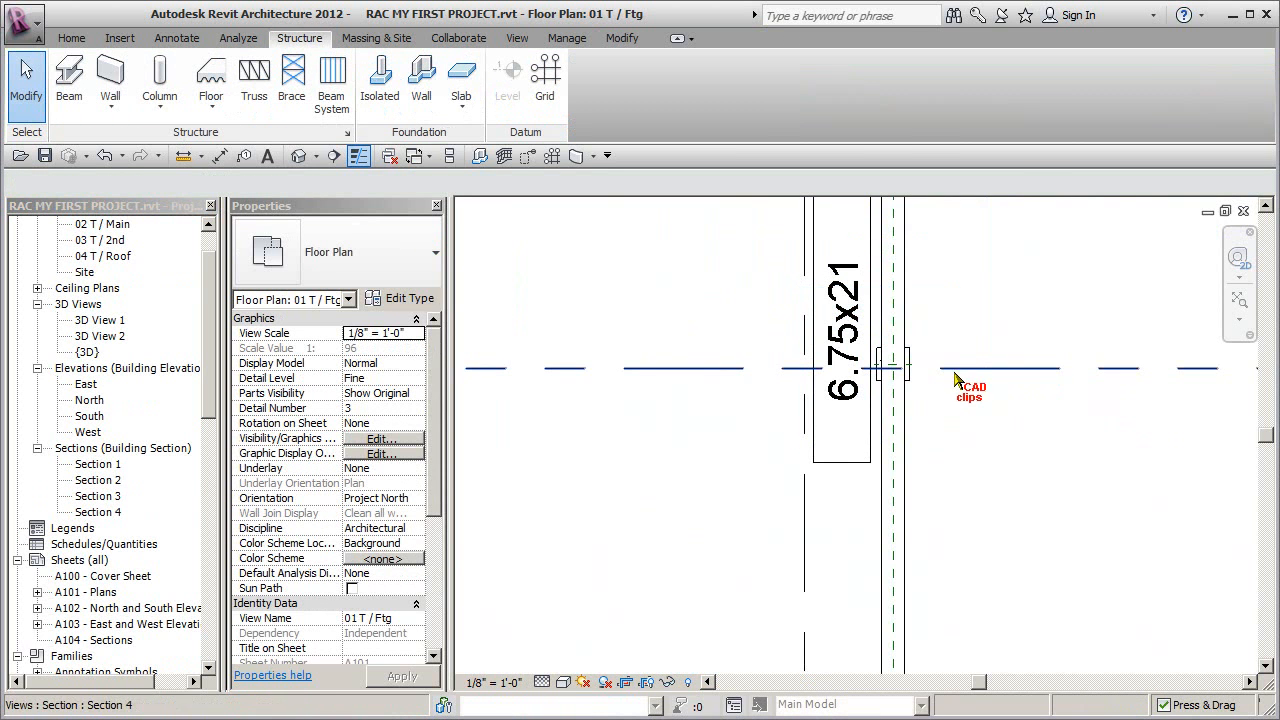
# - Place a 48" X 48" X 10" isolated footing centred on the shorter beam's column and leave foundation placement
pyautogui.click(380, 80)
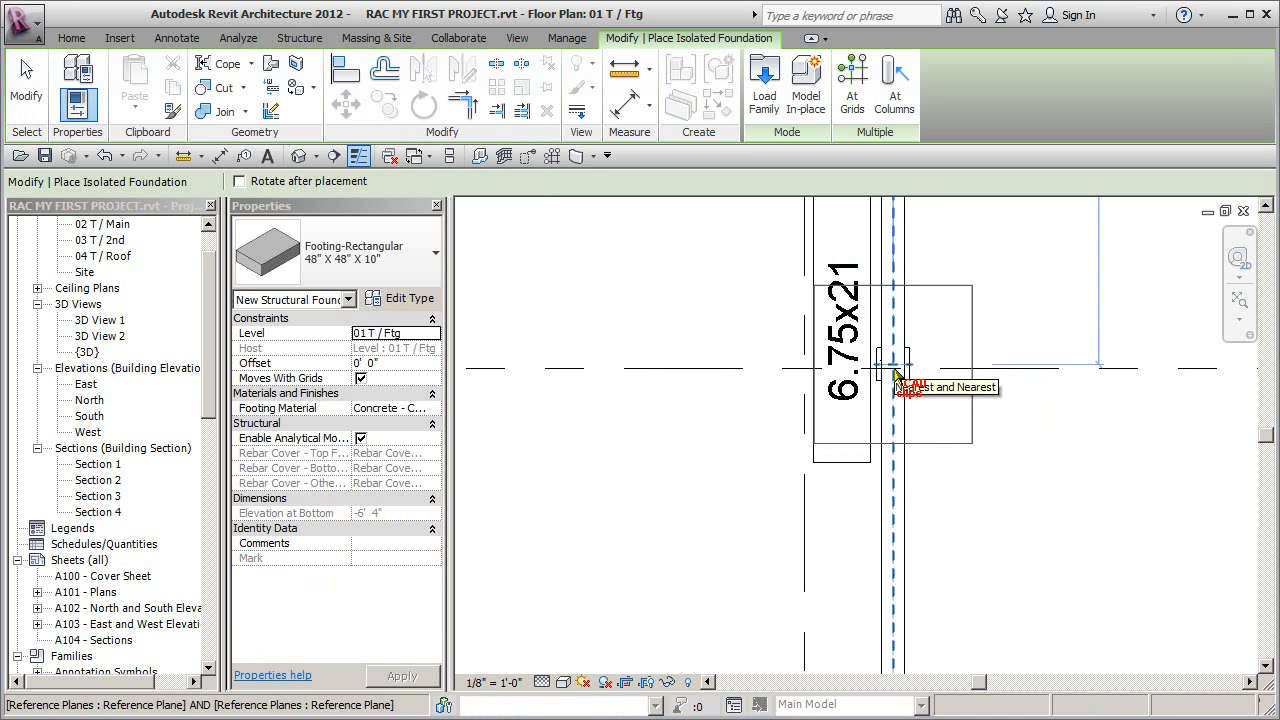
pyautogui.scroll(-4, 805, 523)
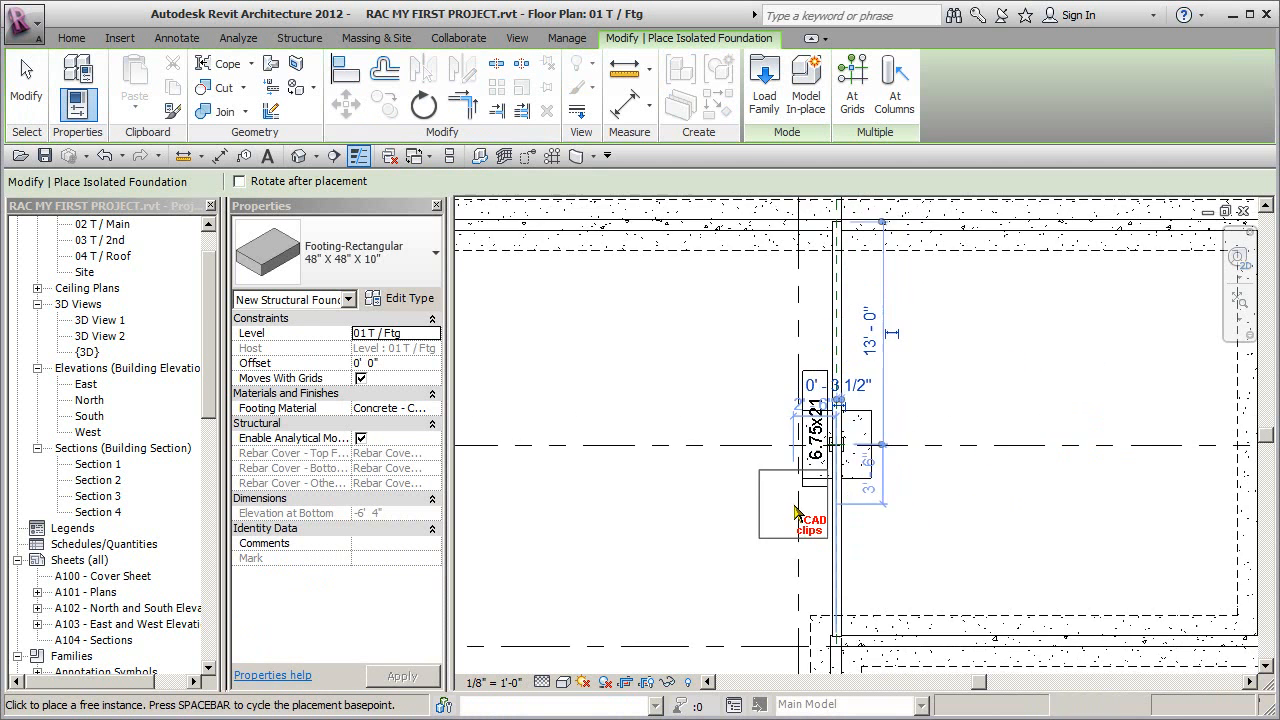
pyautogui.press('Escape')
# - Nudge the long beam's 6.75x21 tag up until it is clear of the middle column's footing
pyautogui.scroll(-2, 886, 486)
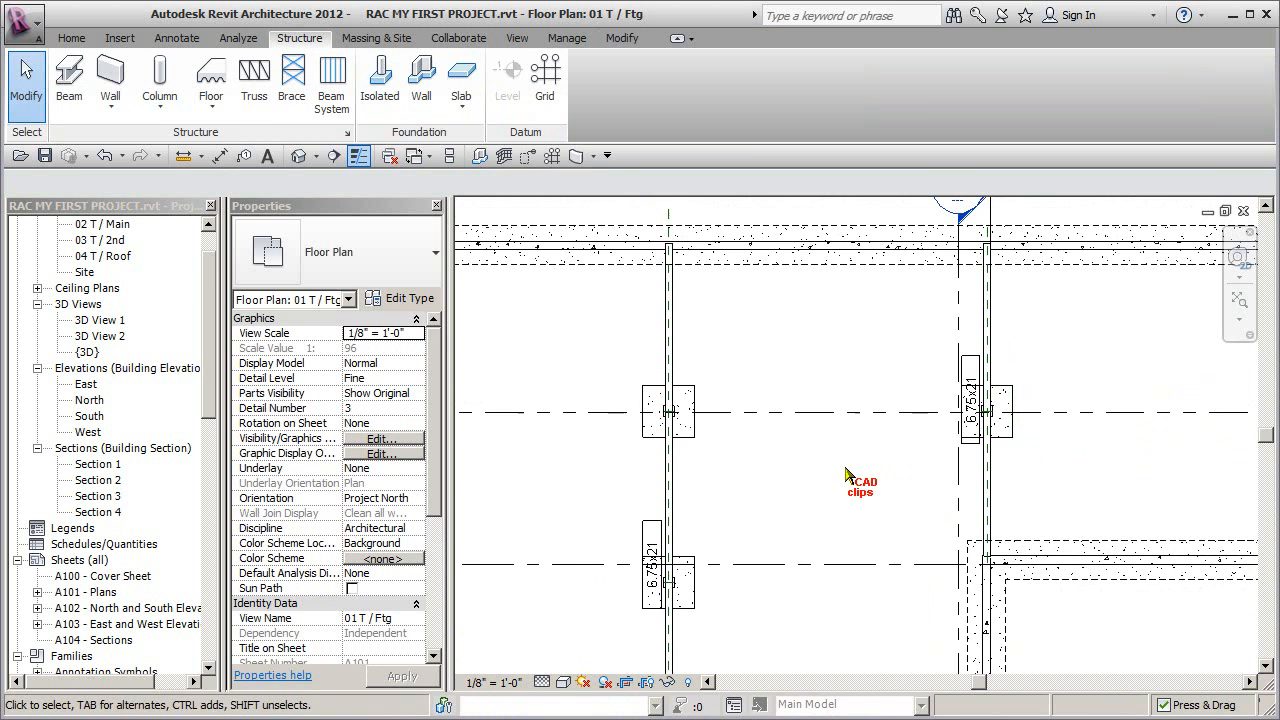
pyautogui.scroll(1, 757, 500)
pyautogui.scroll(1, 657, 520)
pyautogui.scroll(1, 643, 517)
pyautogui.click(610, 503)
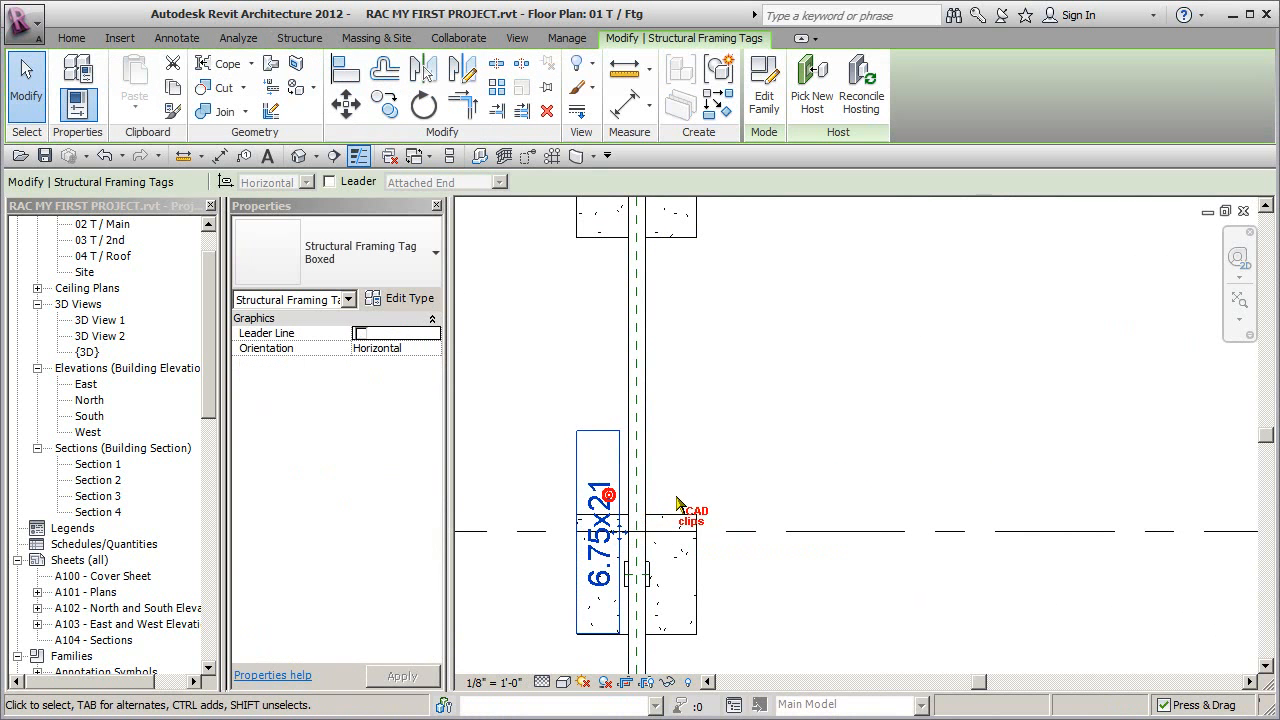
pyautogui.press('Up')
pyautogui.press('Up')
pyautogui.press('Up')
pyautogui.press('Up')
pyautogui.press('Up')
pyautogui.press('Up')
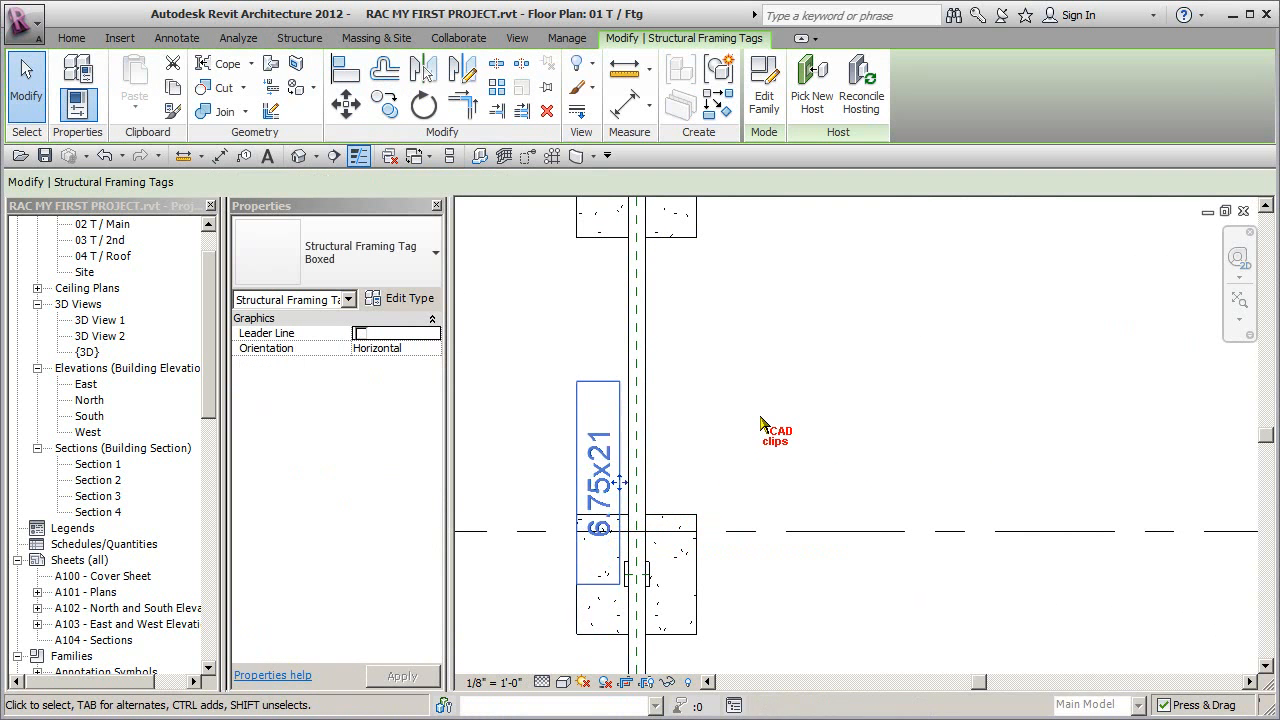
pyautogui.press('Escape')
pyautogui.scroll(-4, 810, 440)
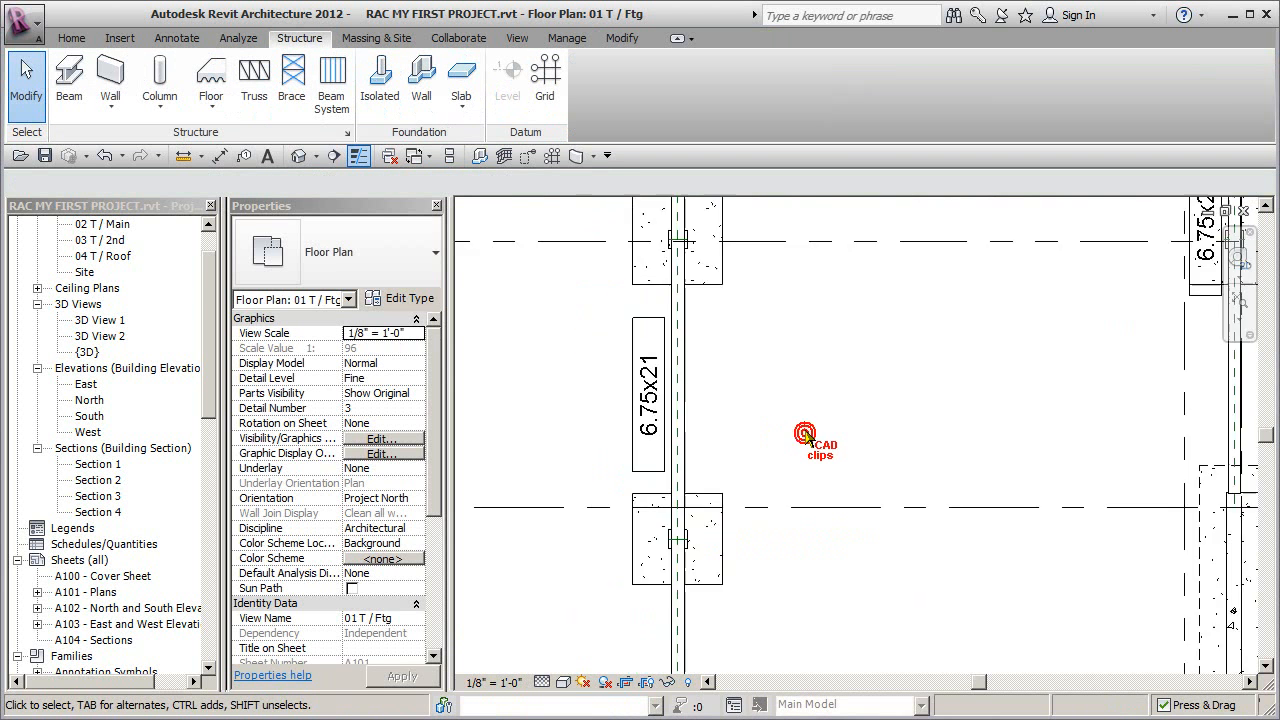
pyautogui.moveTo(895, 418); pyautogui.dragTo(852, 407, button='middle')
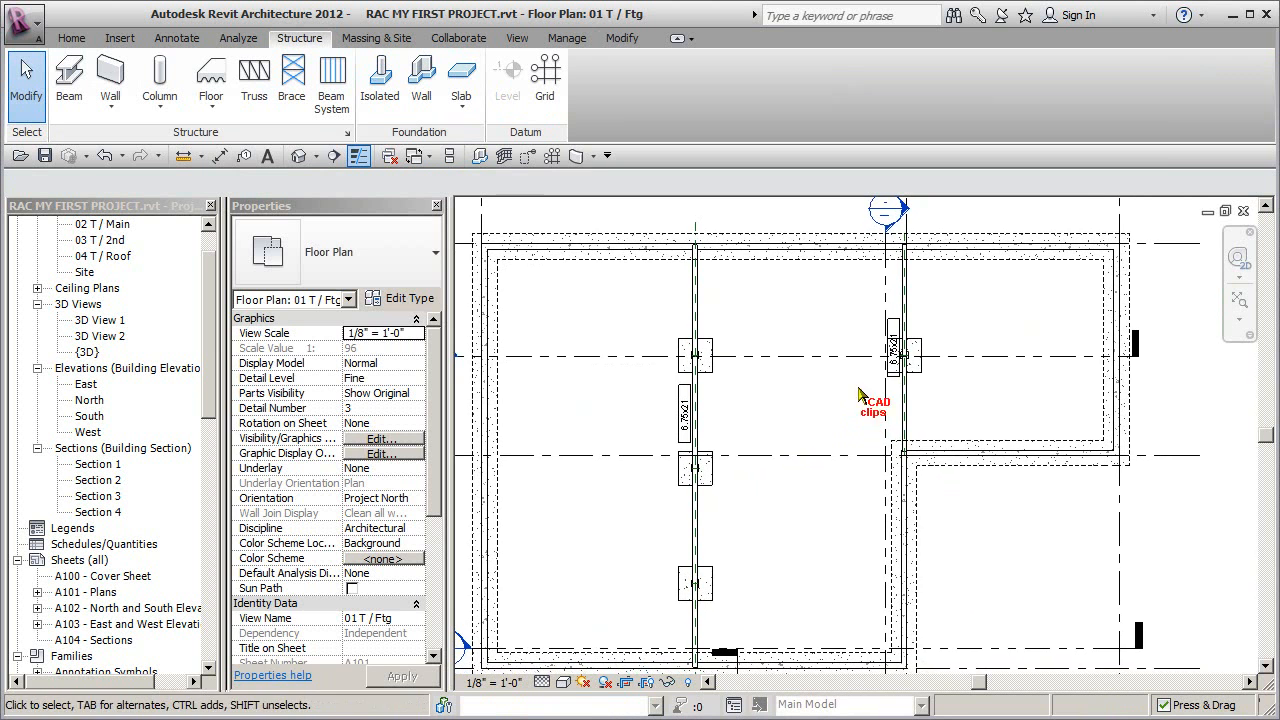
# - Delete the 6.75x21 tags beside both beams in the footing plan
pyautogui.click(890, 364)
pyautogui.press('Escape')
pyautogui.scroll(3, 688, 438)
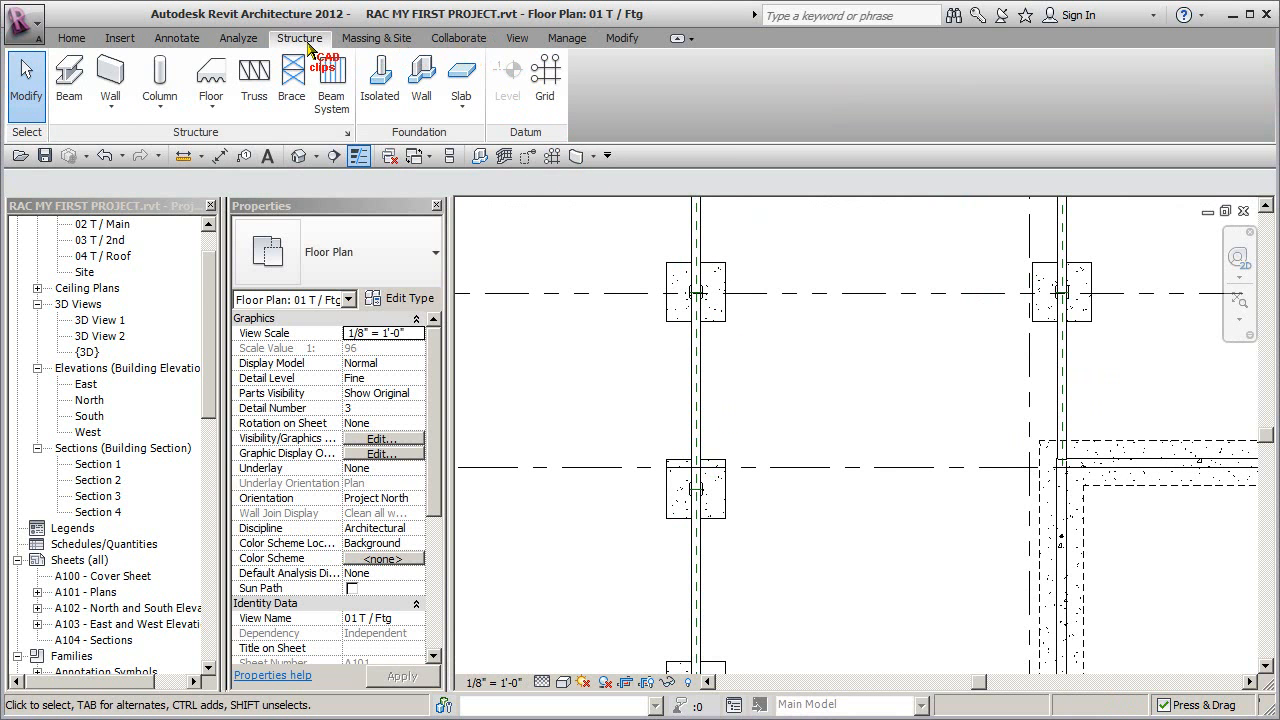
pyautogui.click(175, 38)
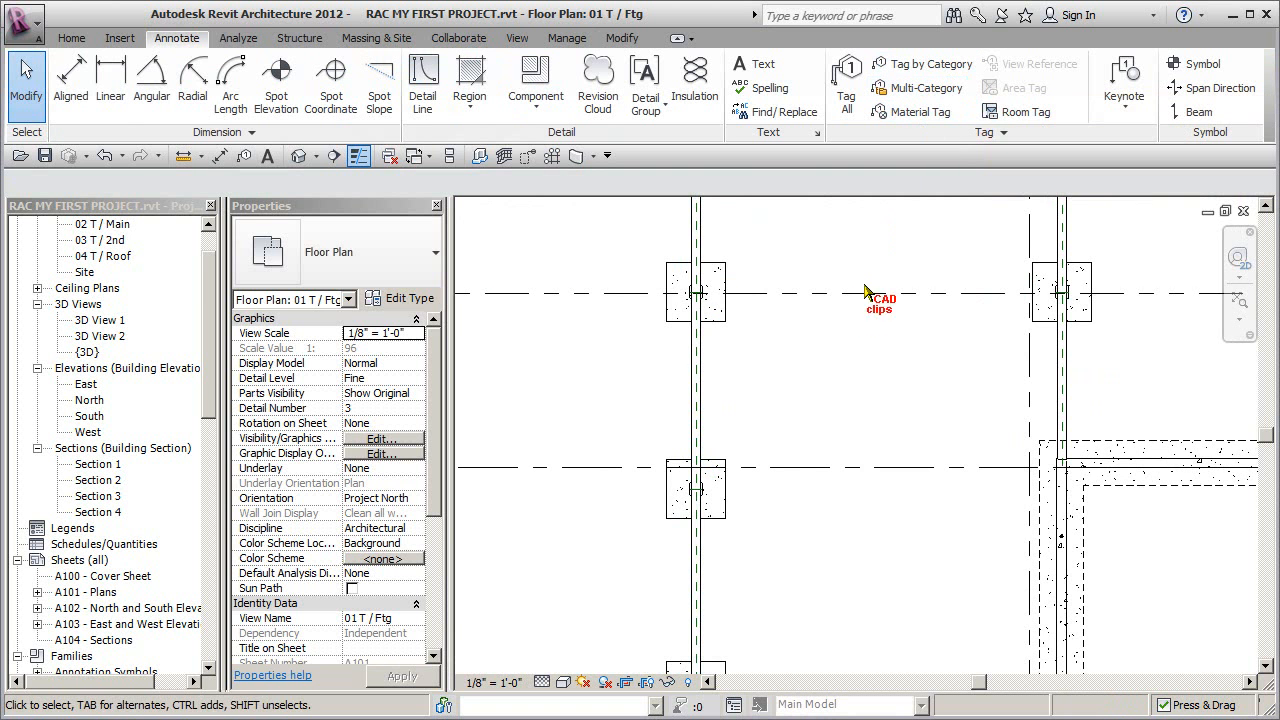
pyautogui.scroll(-5, 846, 330)
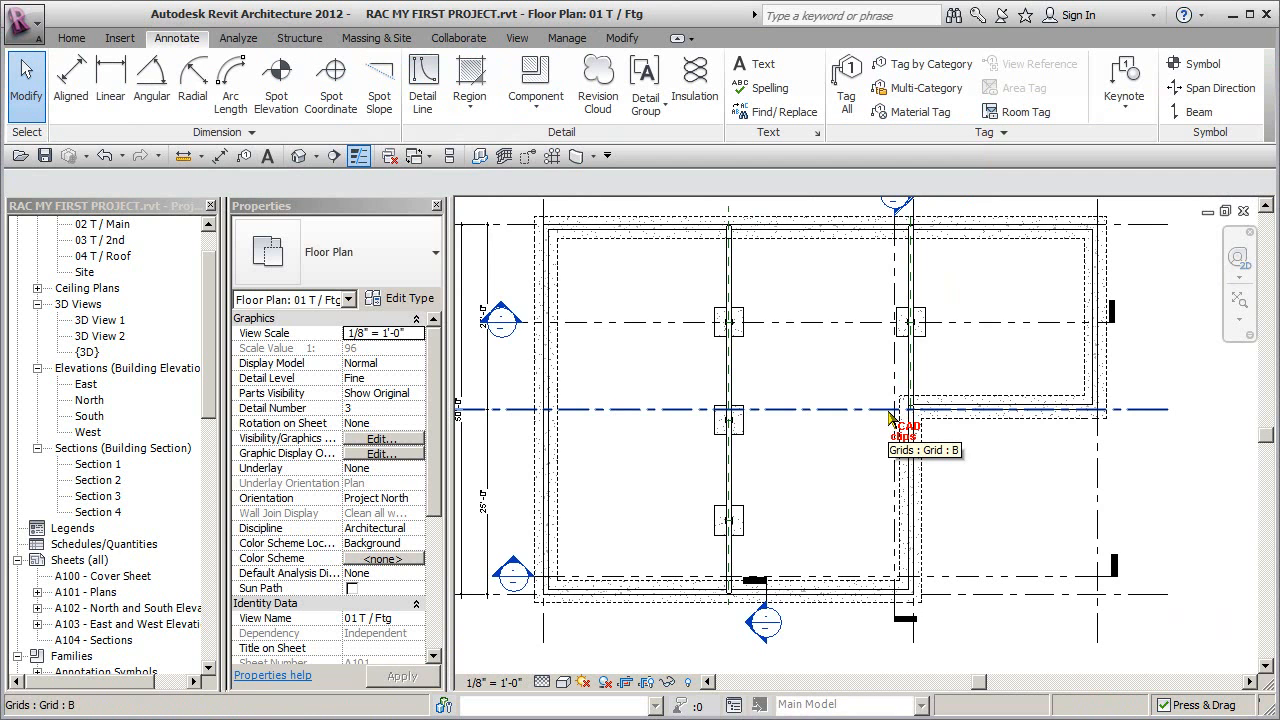
# - Open the default 3D view and examine the beams, columns and footings from below ground, and return to an overview of the building
pyautogui.click(298, 157)
pyautogui.scroll(2, 990, 555)
pyautogui.keyDown('shift'); pyautogui.moveTo(1022, 543); pyautogui.dragTo(1040, 539, button='middle'); pyautogui.keyUp('shift')
pyautogui.scroll(2, 930, 575)
pyautogui.scroll(-6, 888, 540)
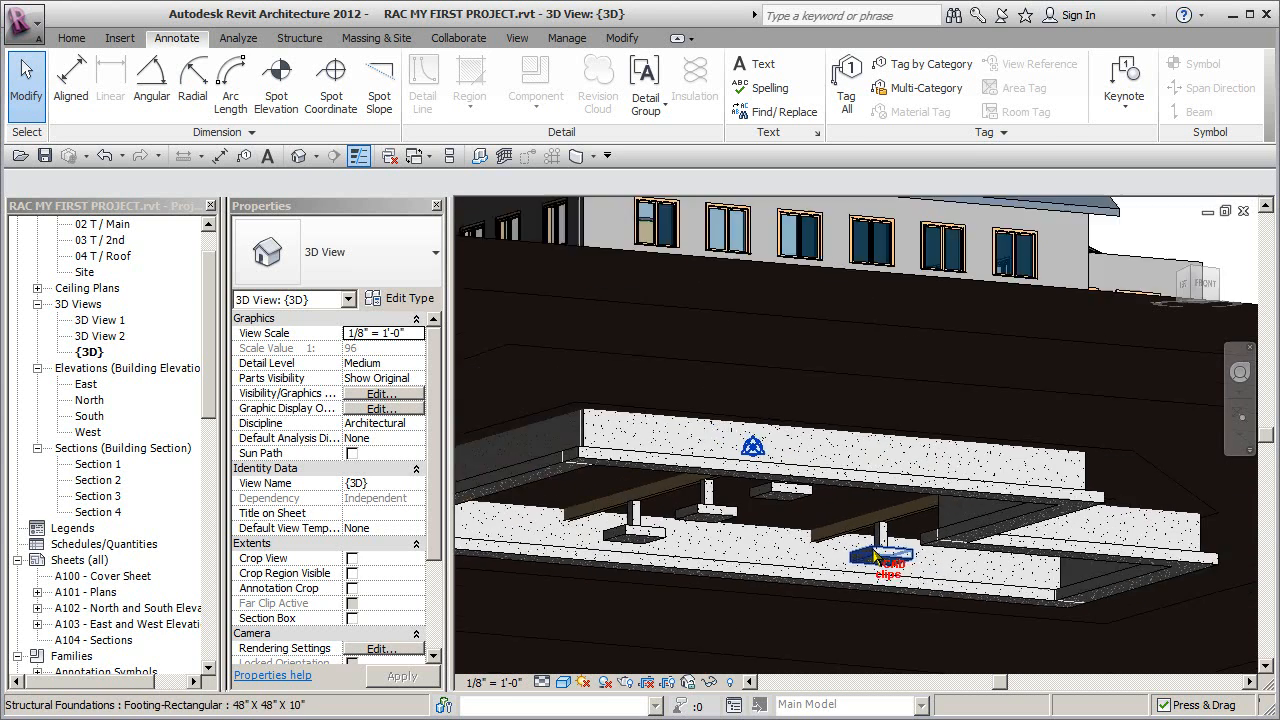
pyautogui.scroll(-3, 833, 549)
pyautogui.keyDown('shift'); pyautogui.moveTo(800, 530); pyautogui.dragTo(796, 563, button='middle'); pyautogui.keyUp('shift')
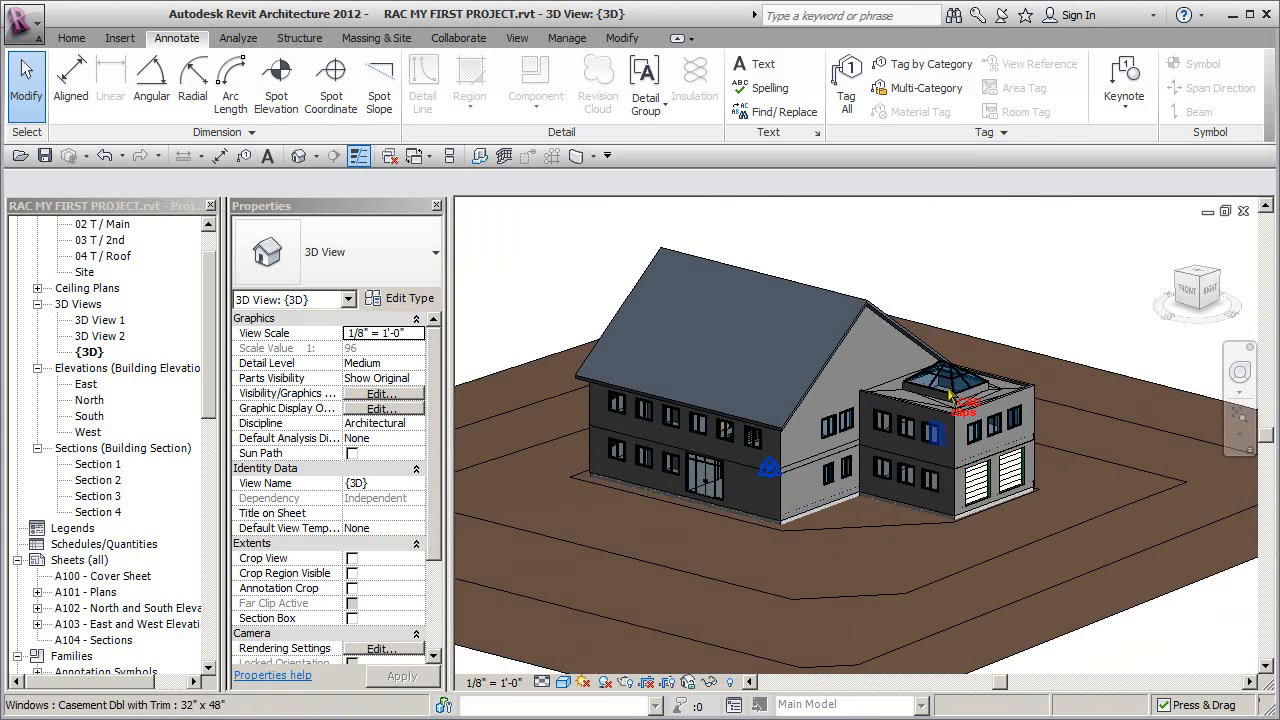
# - Hide the Walls and Roofs categories in the 3D view, using an exterior wall and the main roof
pyautogui.click(819, 420)
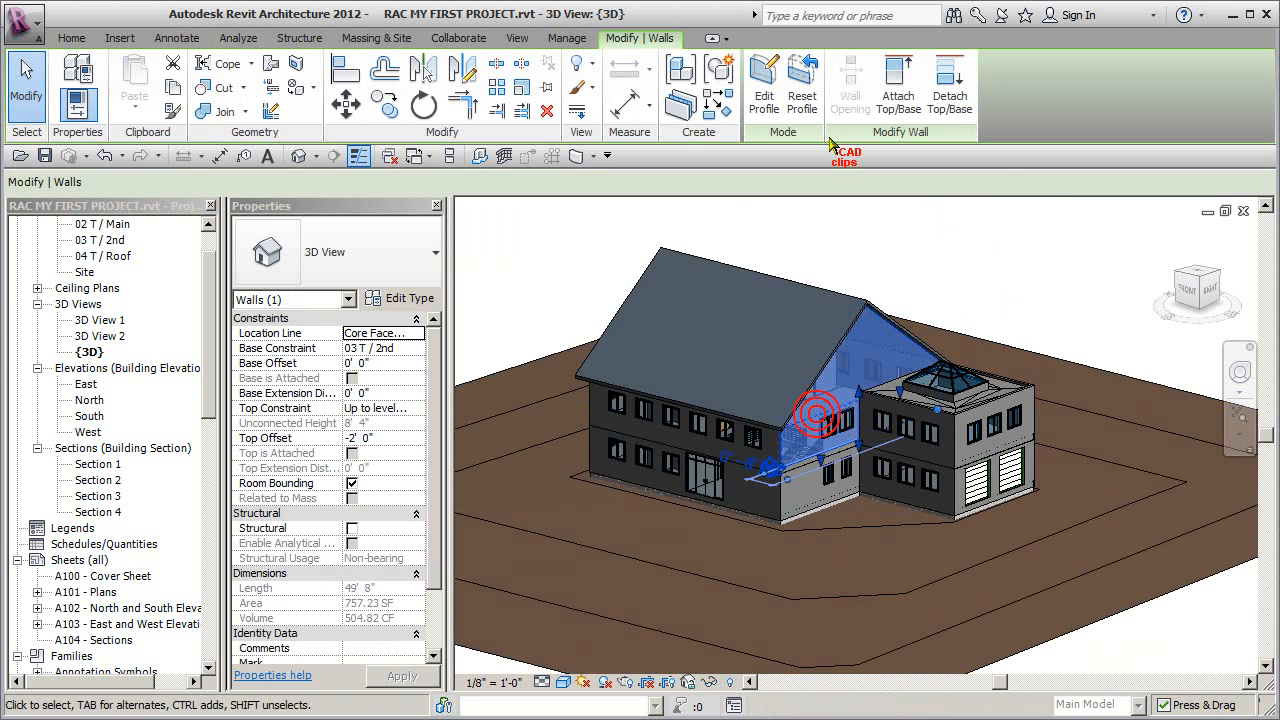
pyautogui.click(596, 66)
pyautogui.click(630, 128)
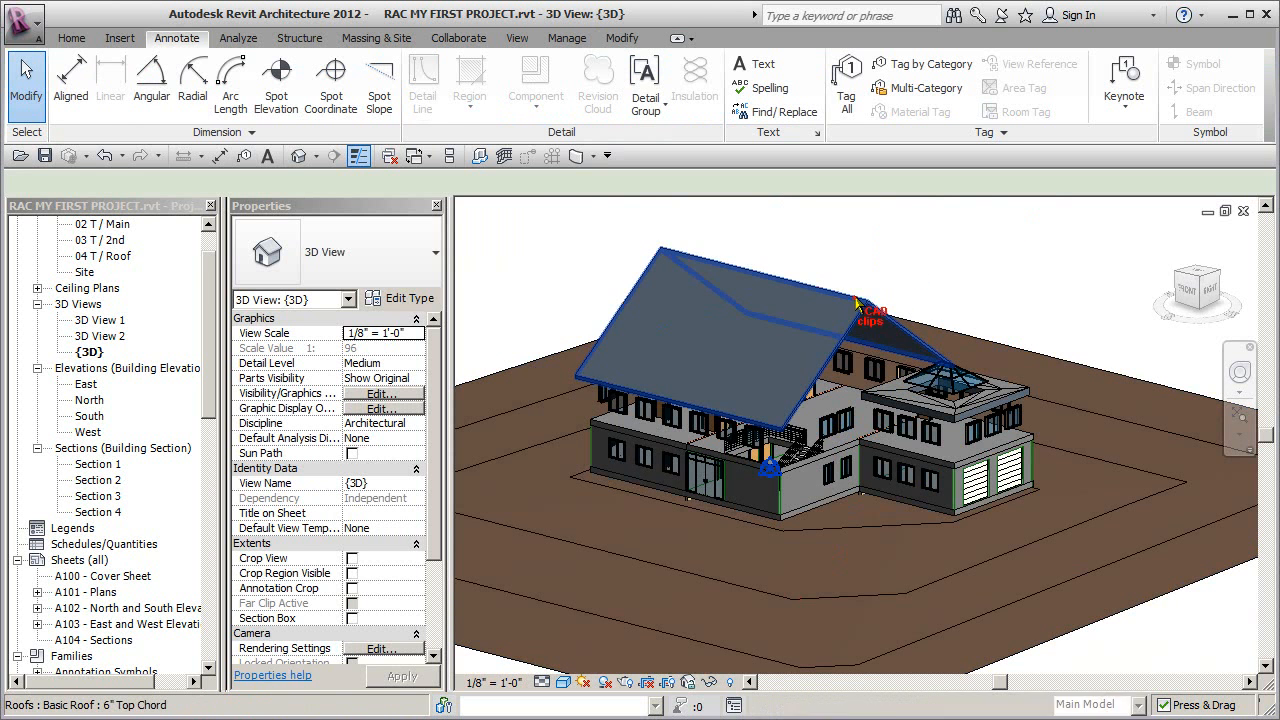
pyautogui.click(876, 302)
pyautogui.click(596, 66)
pyautogui.click(646, 134)
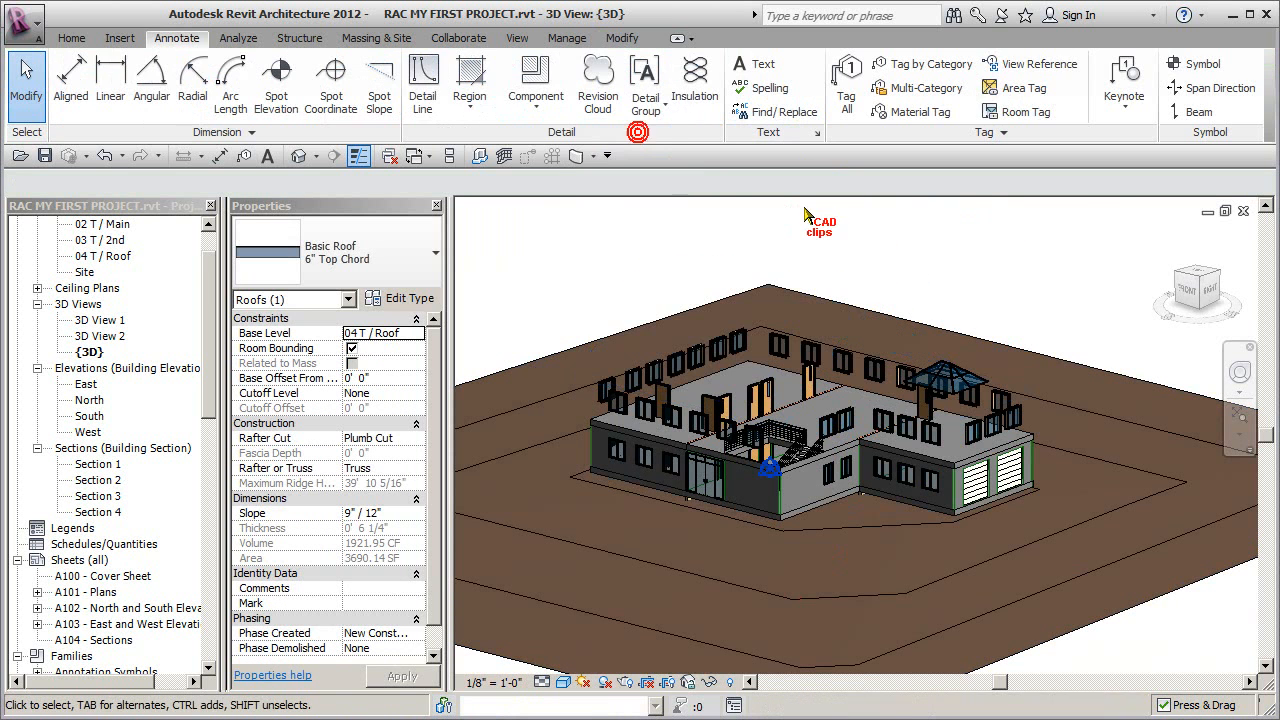
# - Hide the Floors and Windows categories in the 3D view, using the second-level floor and an upper window
pyautogui.click(862, 395)
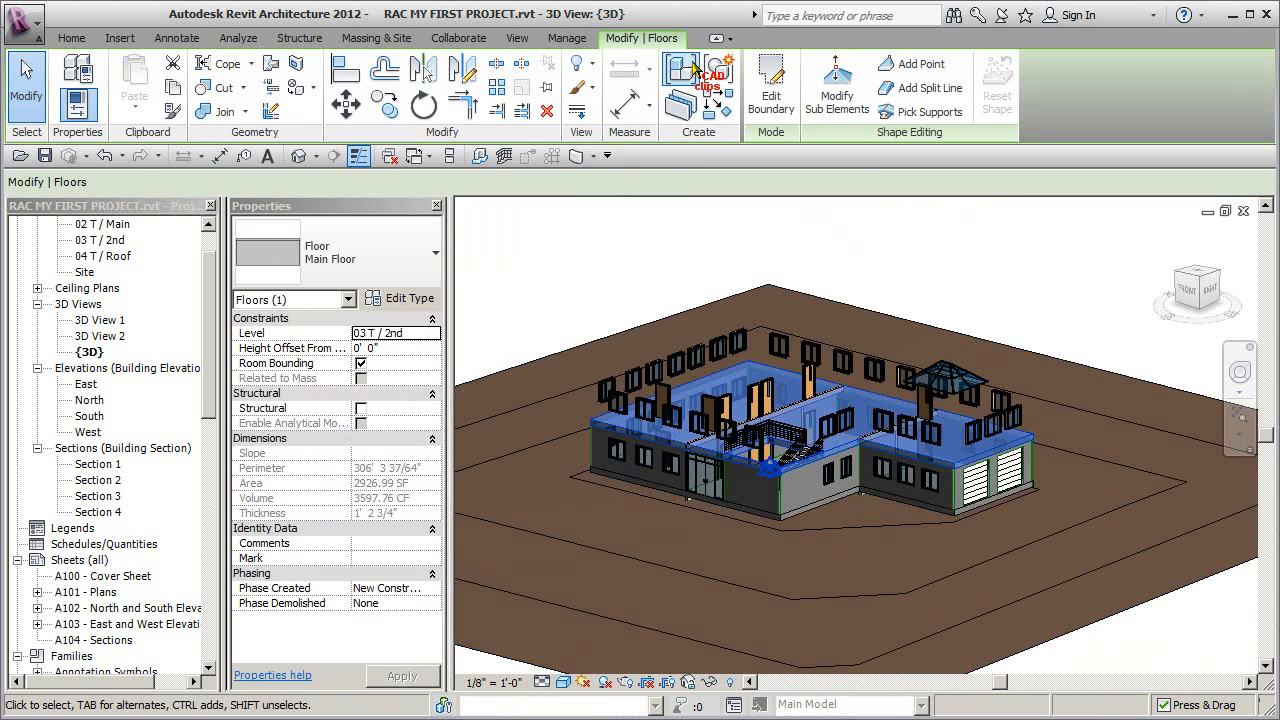
pyautogui.click(596, 66)
pyautogui.click(646, 136)
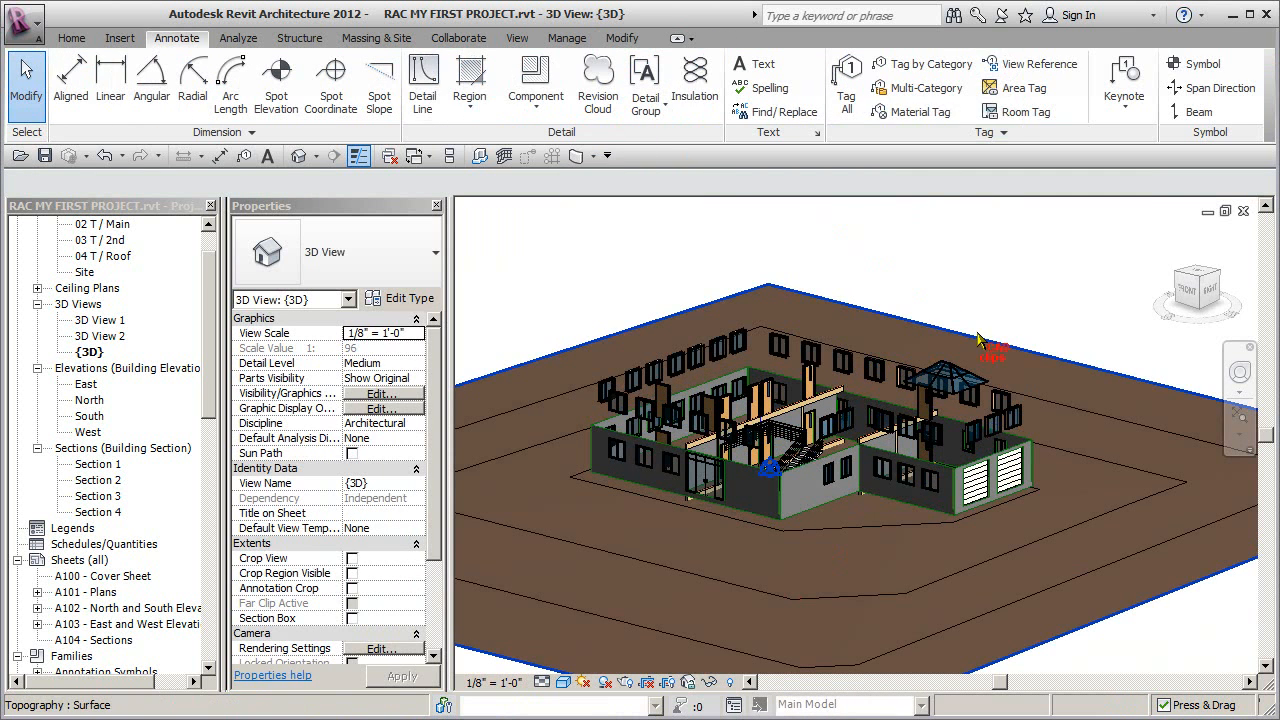
pyautogui.click(877, 372)
pyautogui.click(596, 66)
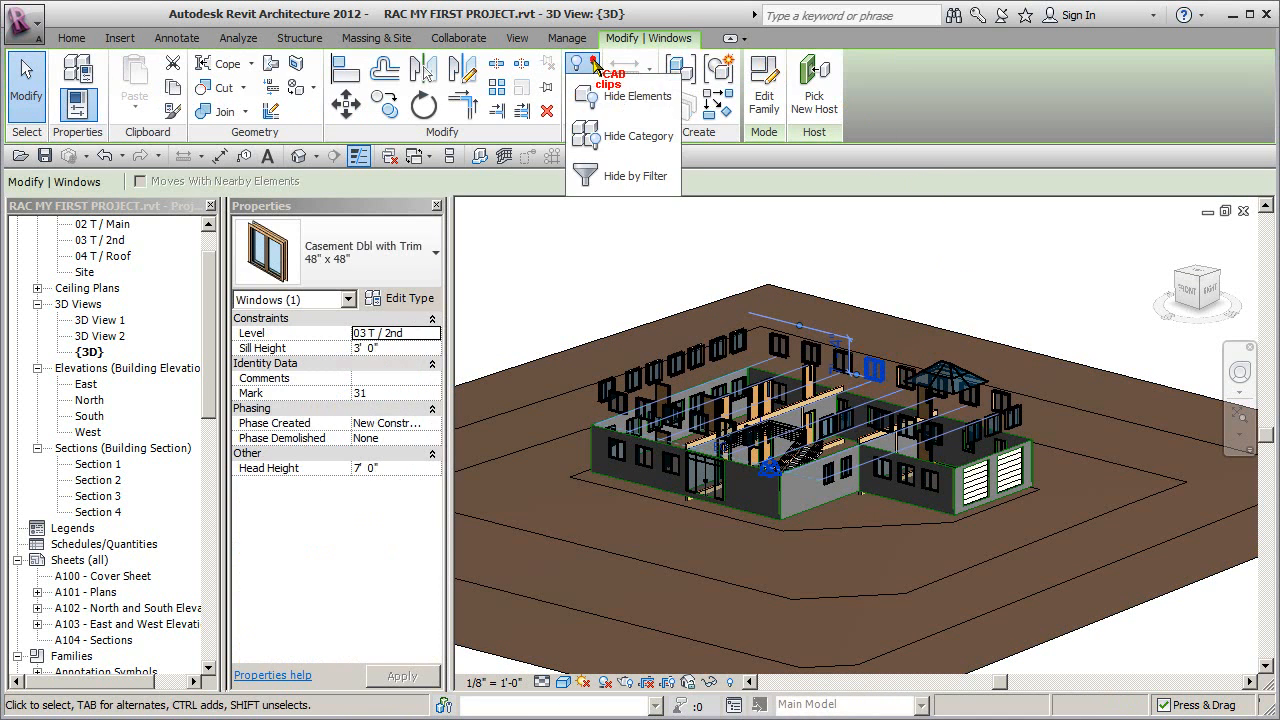
pyautogui.click(636, 140)
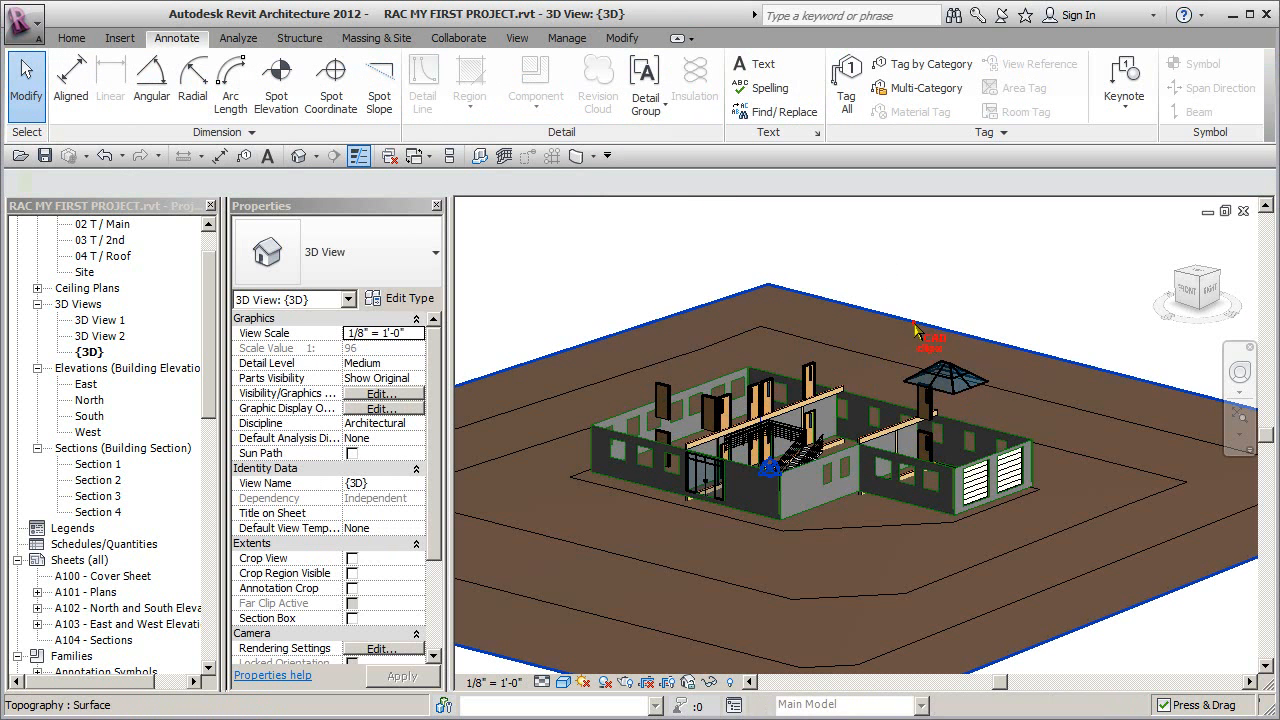
# - Hide the Topography category in the 3D view so the ground surface no longer covers the footings
pyautogui.click(914, 324)
pyautogui.keyDown('ctrl'); pyautogui.click(970, 397); pyautogui.keyUp('ctrl')
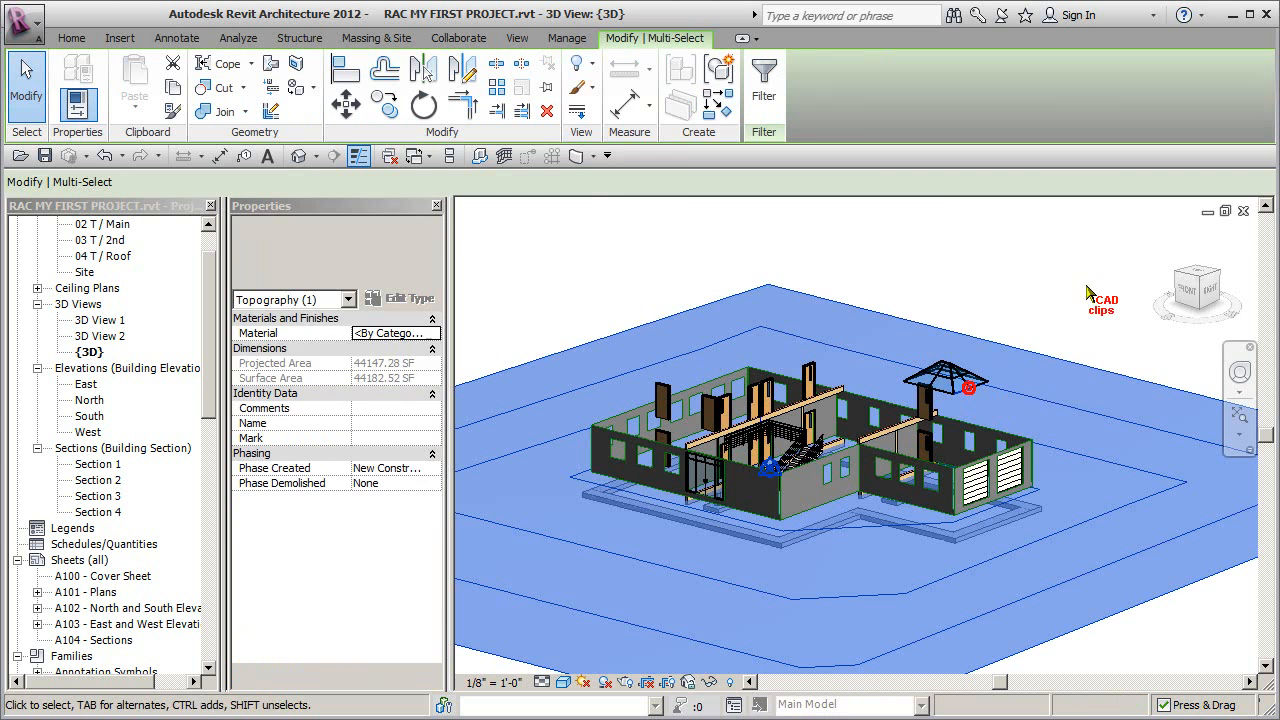
pyautogui.click(587, 64)
pyautogui.click(648, 135)
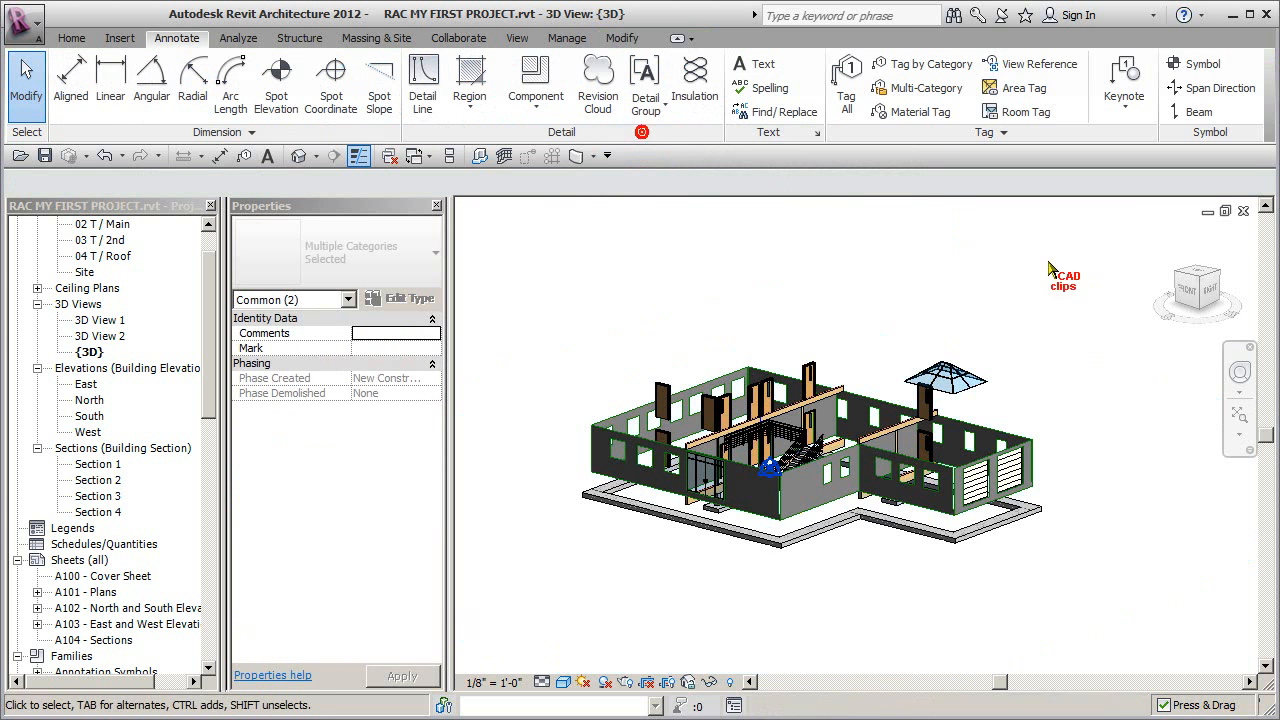
# - Select the skylight and doors together, hide their categories in the 3D view, and bring the exposed beams and stairs closer
pyautogui.keyDown('shift'); pyautogui.moveTo(966, 398); pyautogui.dragTo(1040, 322, button='middle'); pyautogui.keyUp('shift')
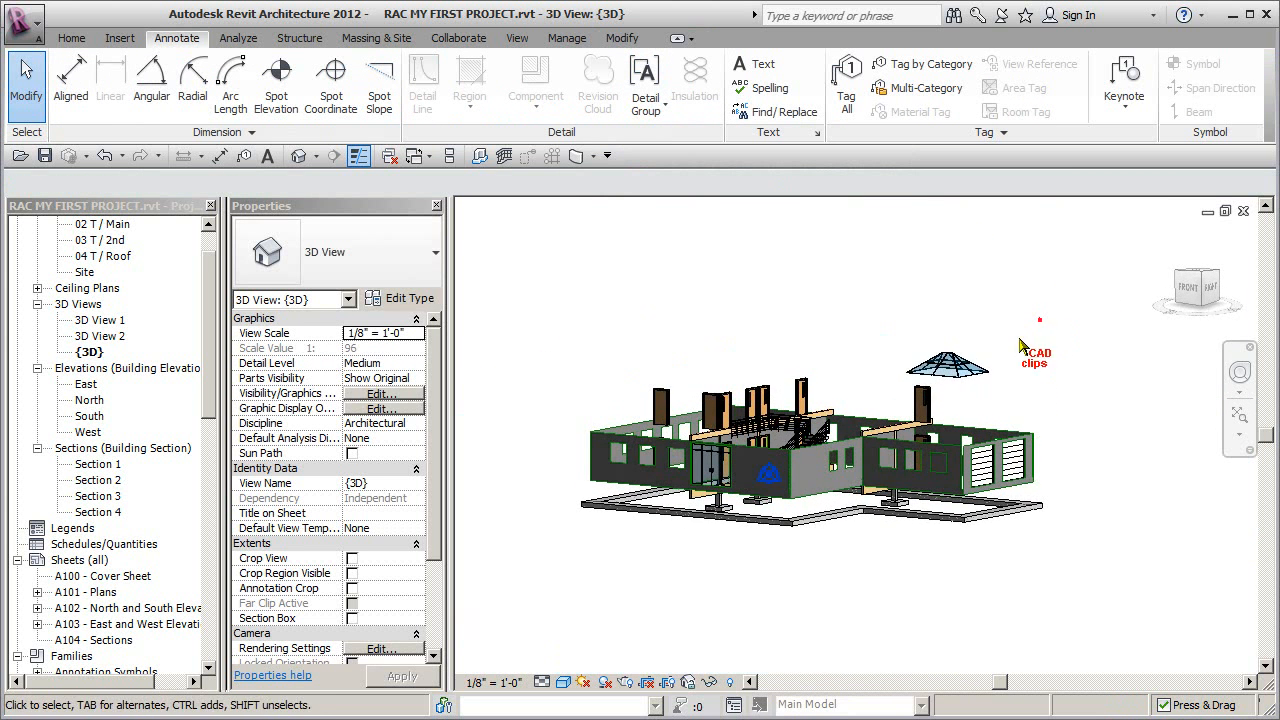
pyautogui.moveTo(898, 400); pyautogui.dragTo(896, 394)
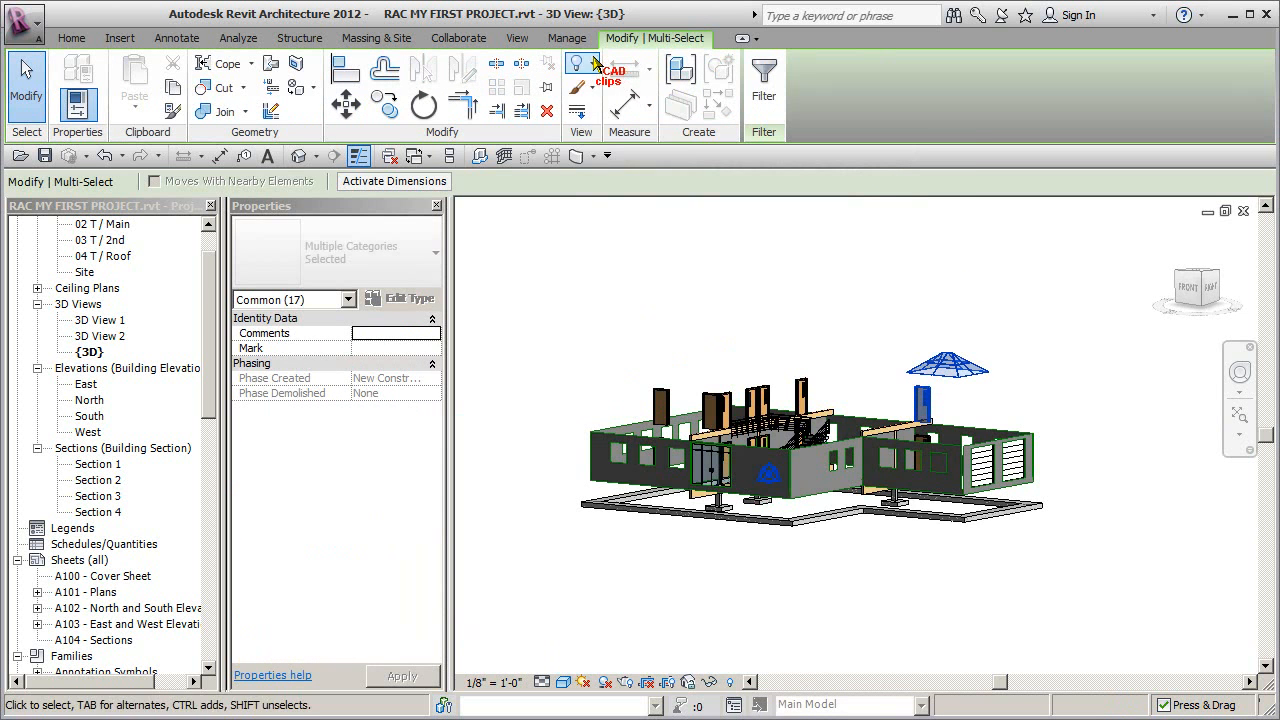
pyautogui.click(592, 64)
pyautogui.click(643, 137)
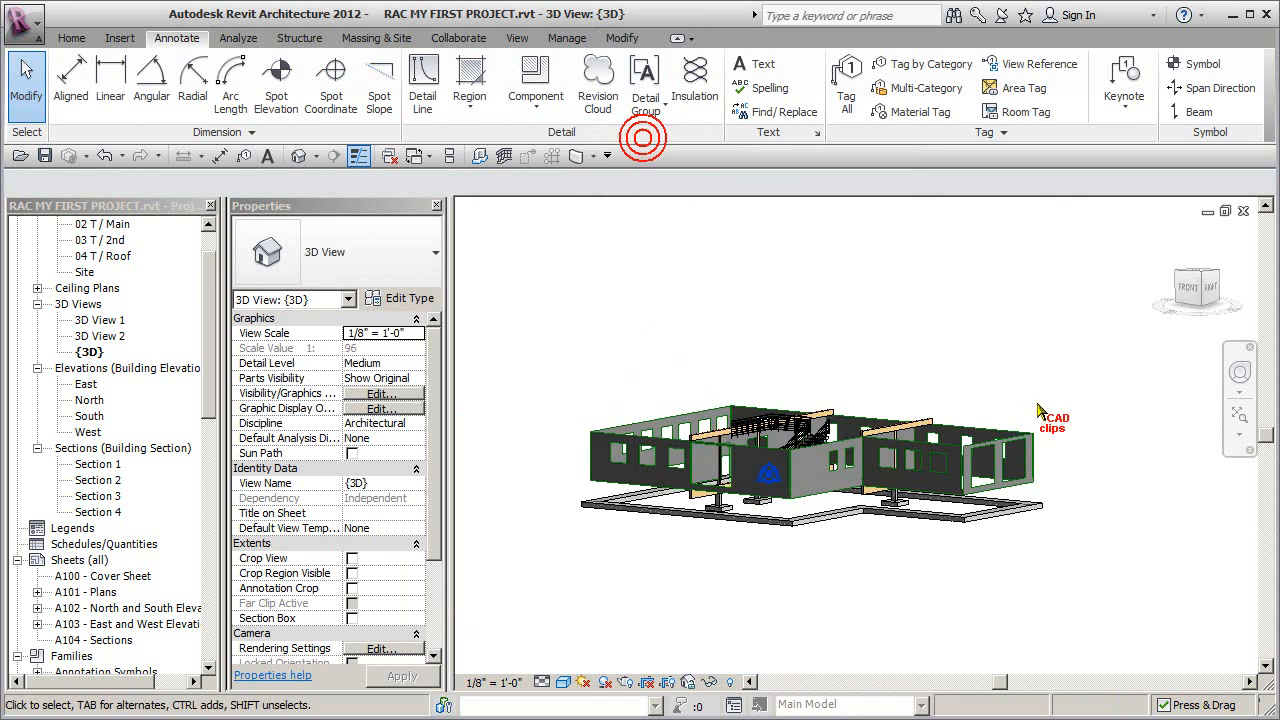
pyautogui.keyDown('shift'); pyautogui.moveTo(1058, 505); pyautogui.dragTo(1030, 440, button='middle'); pyautogui.keyUp('shift')
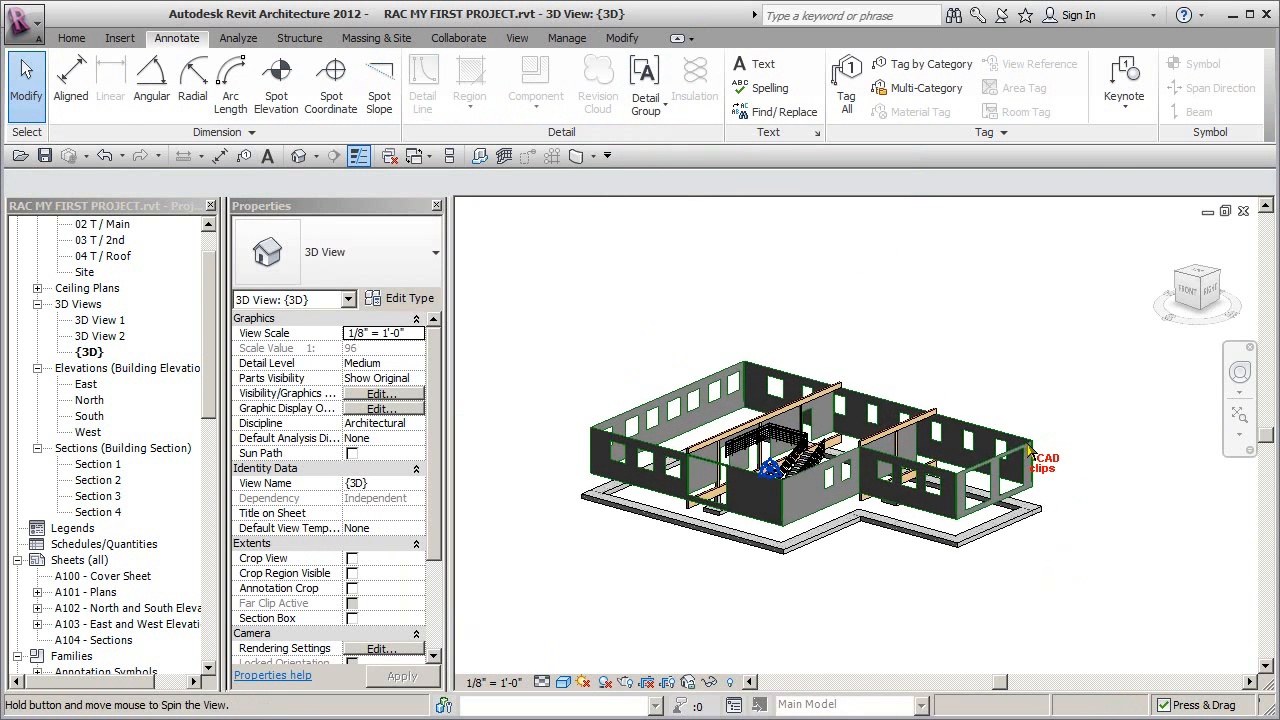
pyautogui.scroll(5, 777, 510)
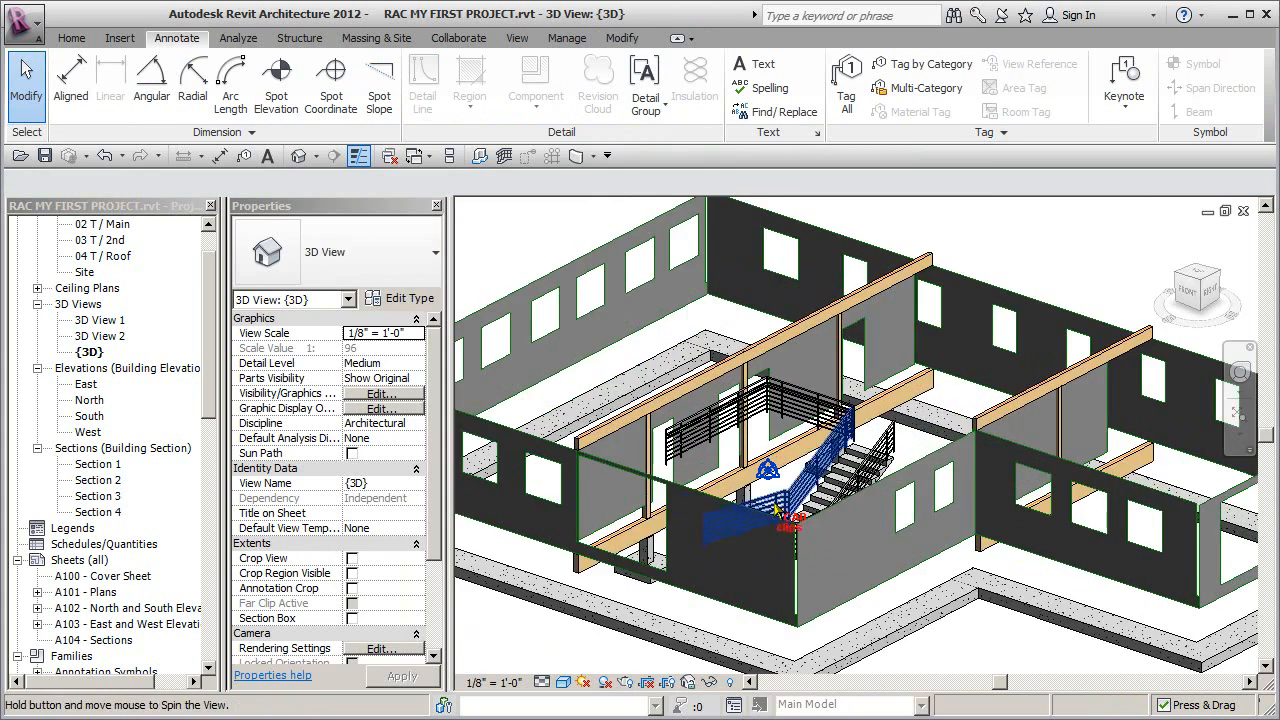
# - Hide the Railings category in the 3D view, using the second-level pipe guardrail beside the stairs
pyautogui.keyDown('shift'); pyautogui.moveTo(775, 510); pyautogui.dragTo(836, 503, button='middle'); pyautogui.keyUp('shift')
pyautogui.click(876, 393)
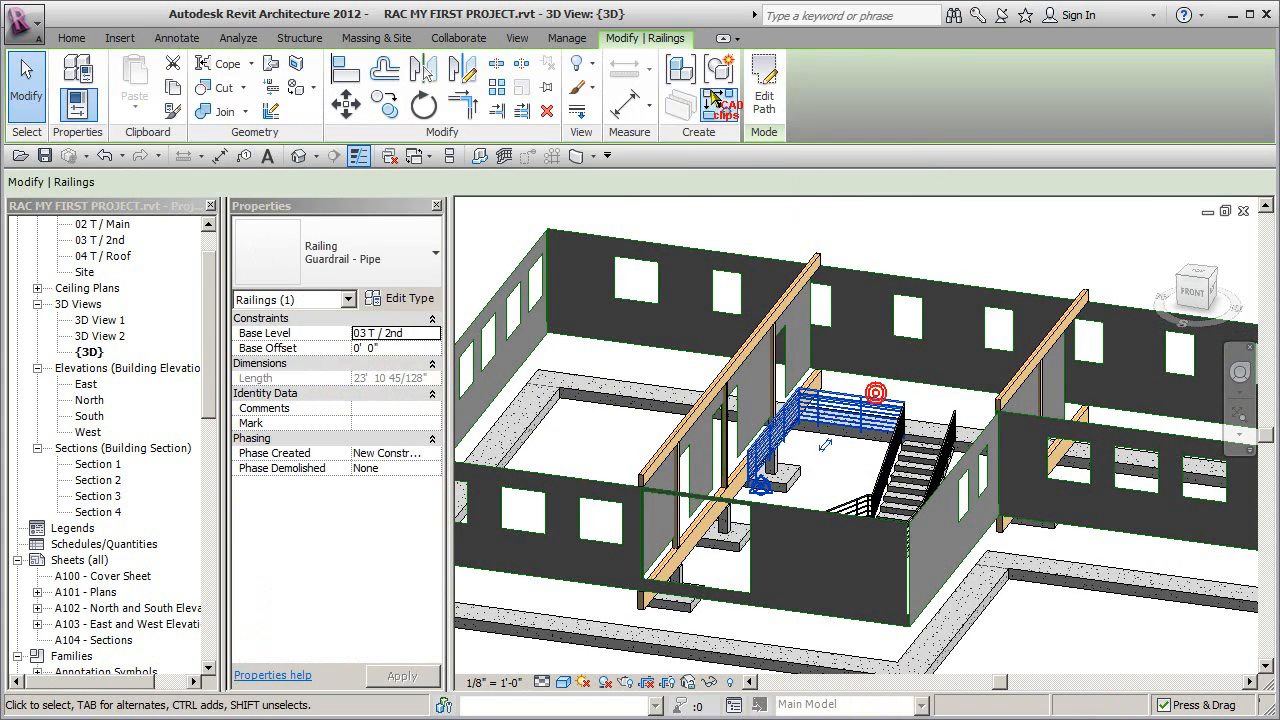
pyautogui.click(593, 66)
pyautogui.click(617, 97)
# - Reveal the hidden elements, make the front 8" Foundation Wall structural, and leave the reveal mode
pyautogui.moveTo(985, 440)
pyautogui.keyDown('shift'); pyautogui.mouseDown(button='middle')
pyautogui.moveTo(1000, 451)
pyautogui.moveTo(970, 520)
pyautogui.moveTo(1026, 522)
pyautogui.moveTo(990, 397)
pyautogui.mouseUp(button='middle'); pyautogui.keyUp('shift')
pyautogui.keyDown('shift'); pyautogui.moveTo(990, 397); pyautogui.dragTo(888, 490, button='middle'); pyautogui.keyUp('shift')
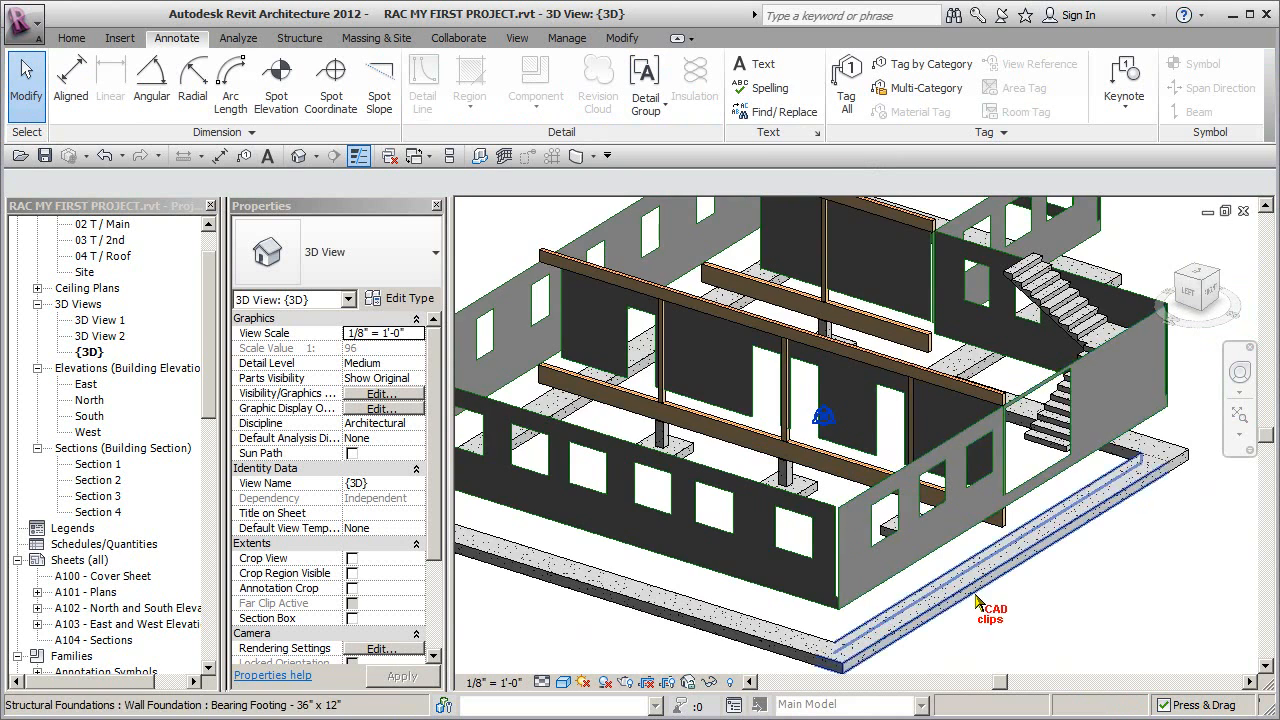
pyautogui.scroll(-1, 976, 598)
pyautogui.moveTo(1052, 608)
pyautogui.keyDown('shift'); pyautogui.mouseDown(button='middle')
pyautogui.moveTo(1071, 609)
pyautogui.moveTo(1046, 606)
pyautogui.moveTo(1049, 591)
pyautogui.mouseUp(button='middle'); pyautogui.keyUp('shift')
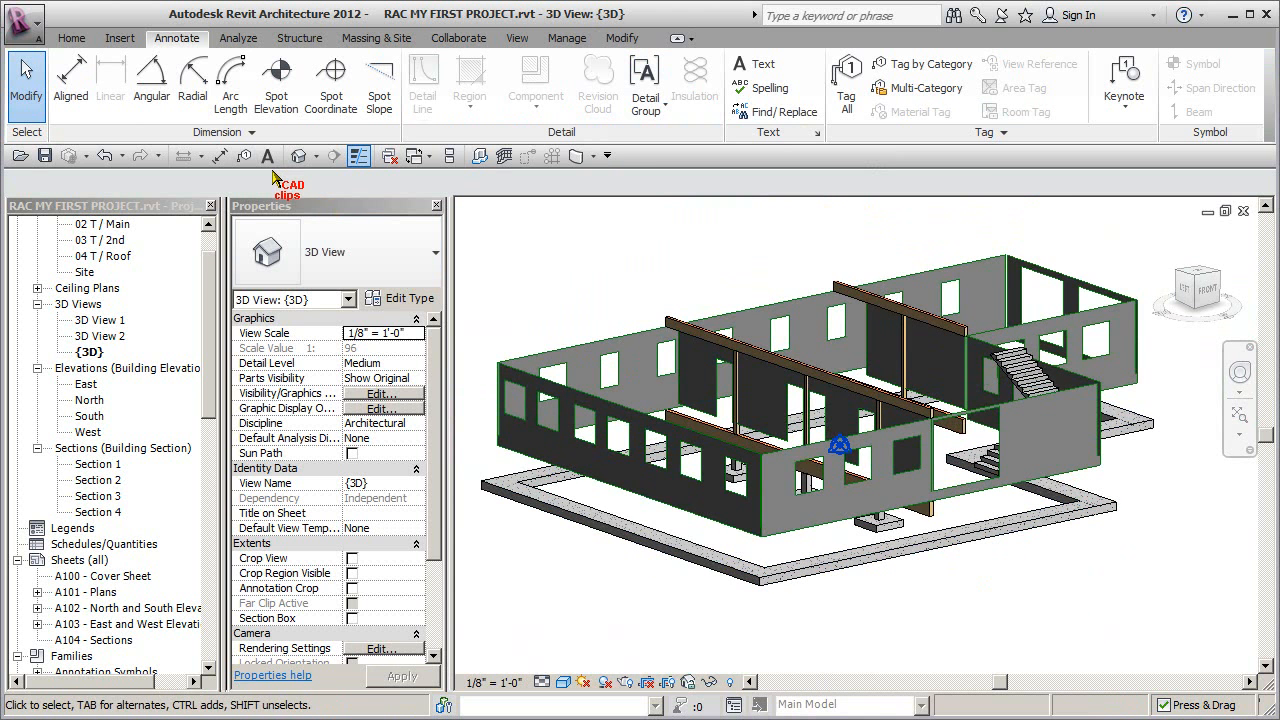
pyautogui.click(729, 684)
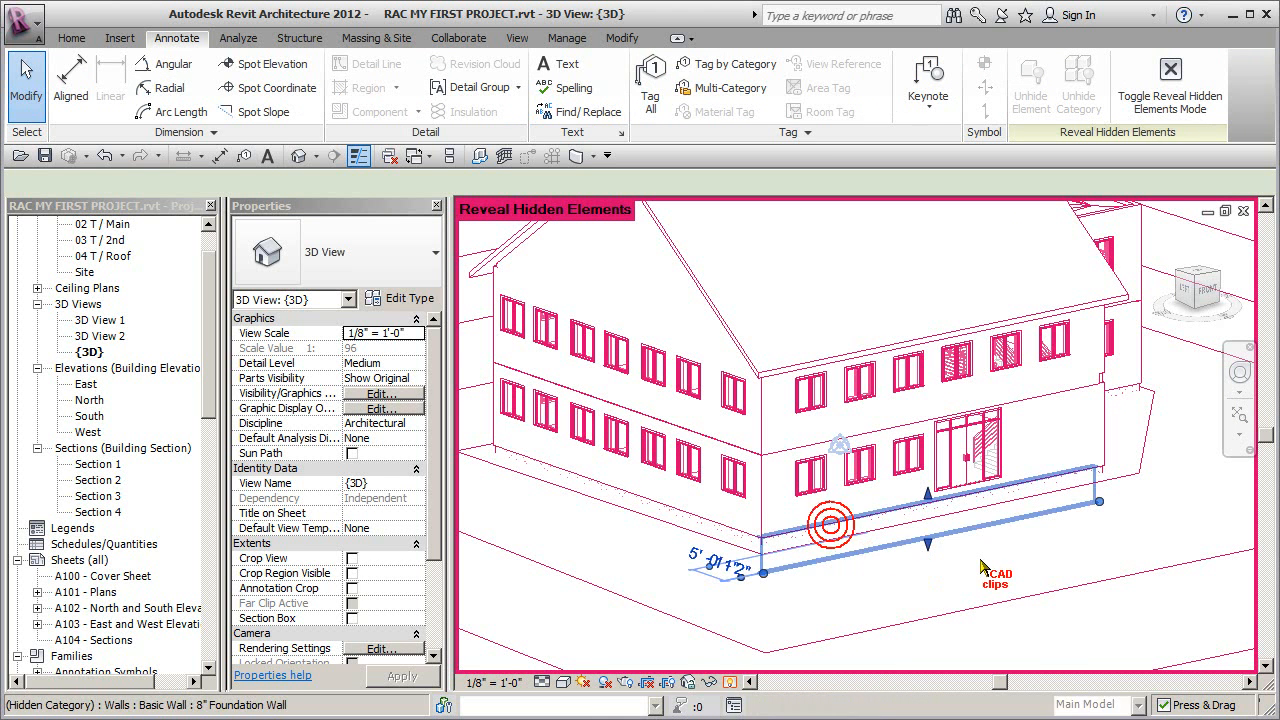
pyautogui.click(831, 530)
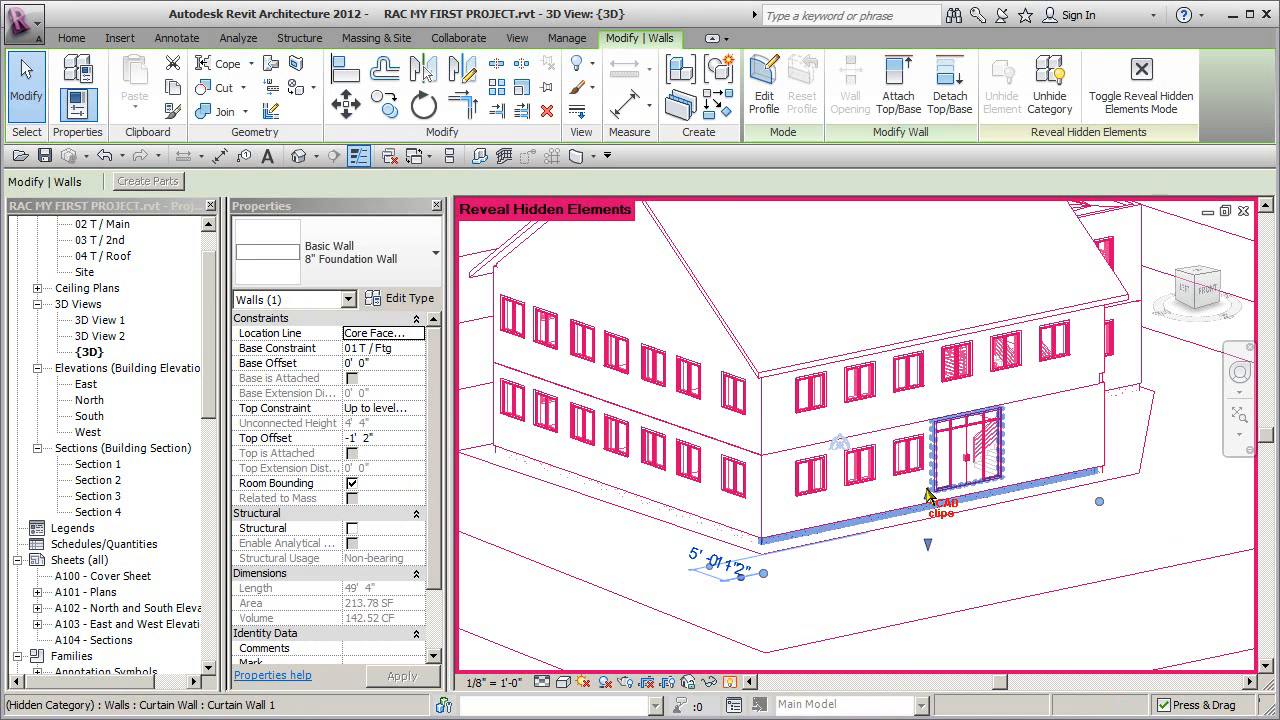
pyautogui.click(352, 528)
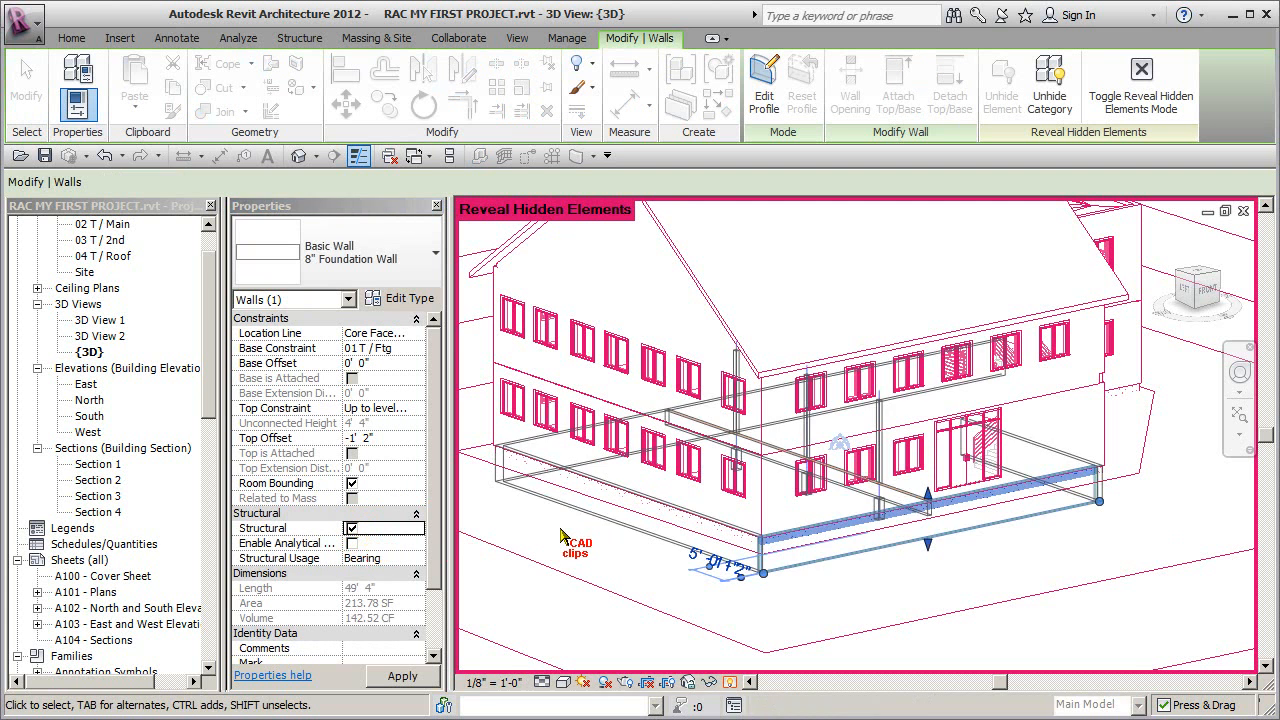
pyautogui.click(530, 530)
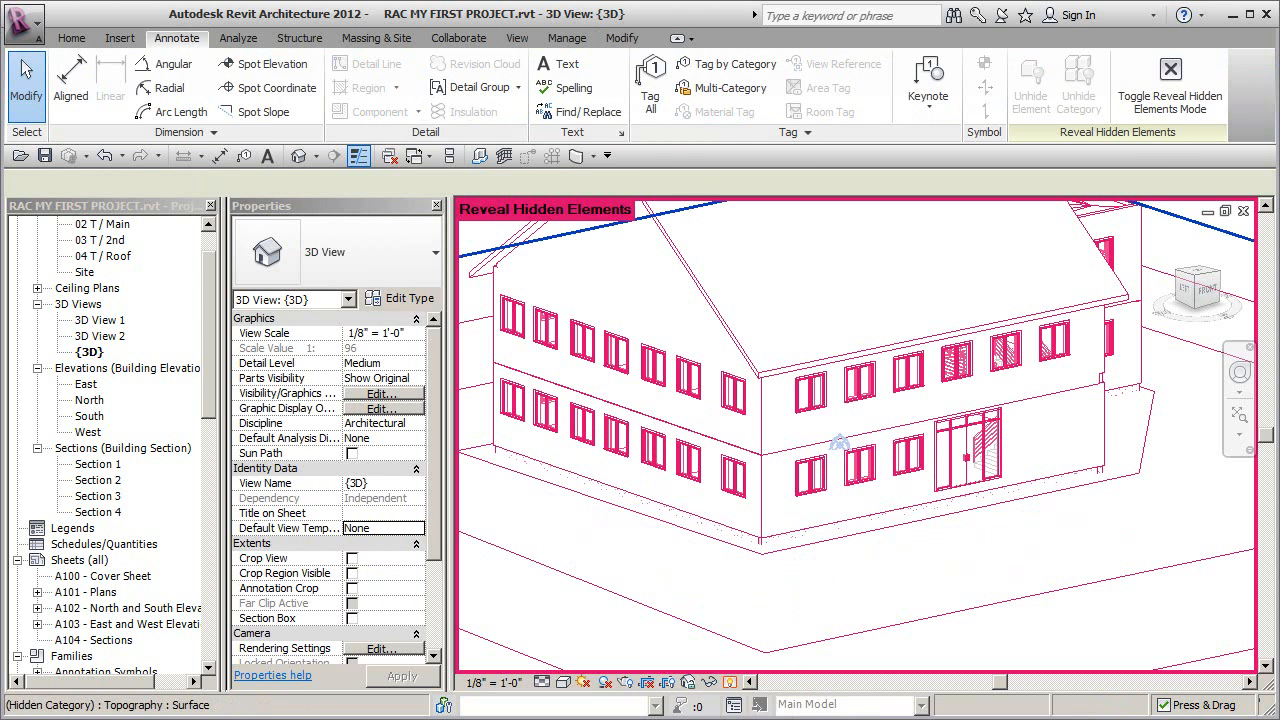
pyautogui.click(731, 682)
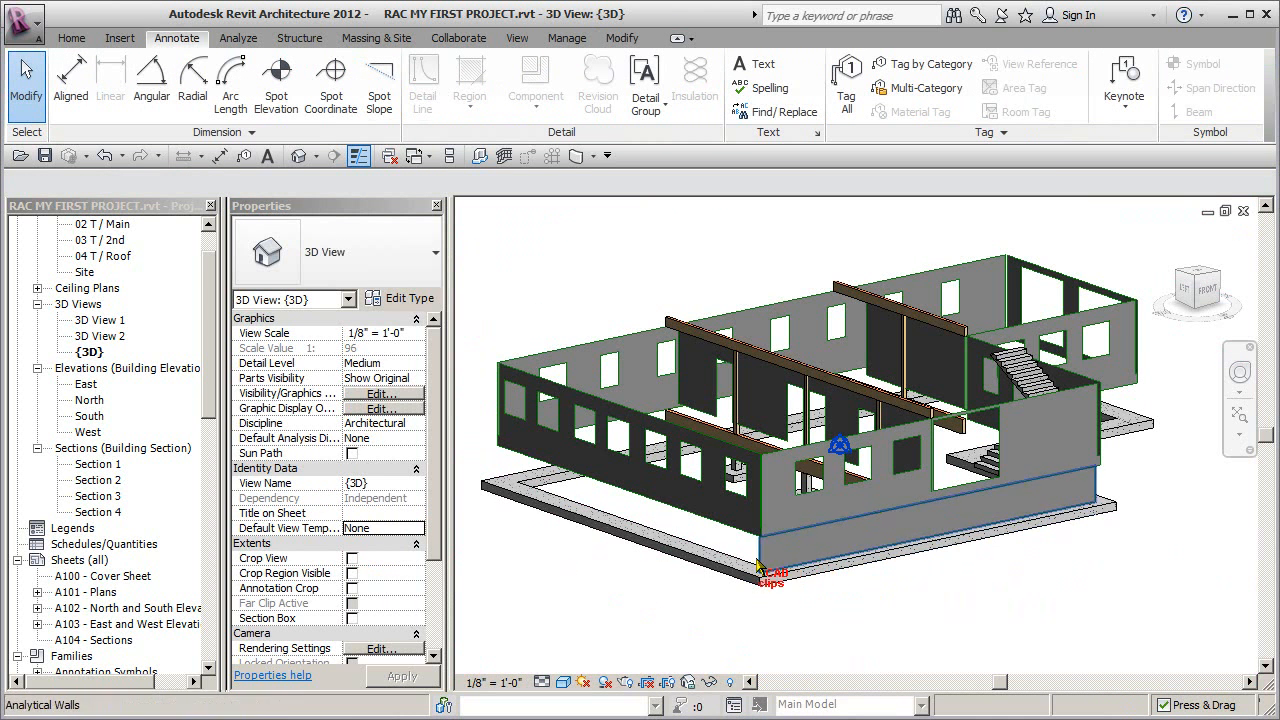
# - Reveal the hidden elements in a left side view, select everything below grade, and filter the selection to Walls only
pyautogui.keyDown('shift'); pyautogui.moveTo(920, 608); pyautogui.dragTo(973, 622, button='middle'); pyautogui.keyUp('shift')
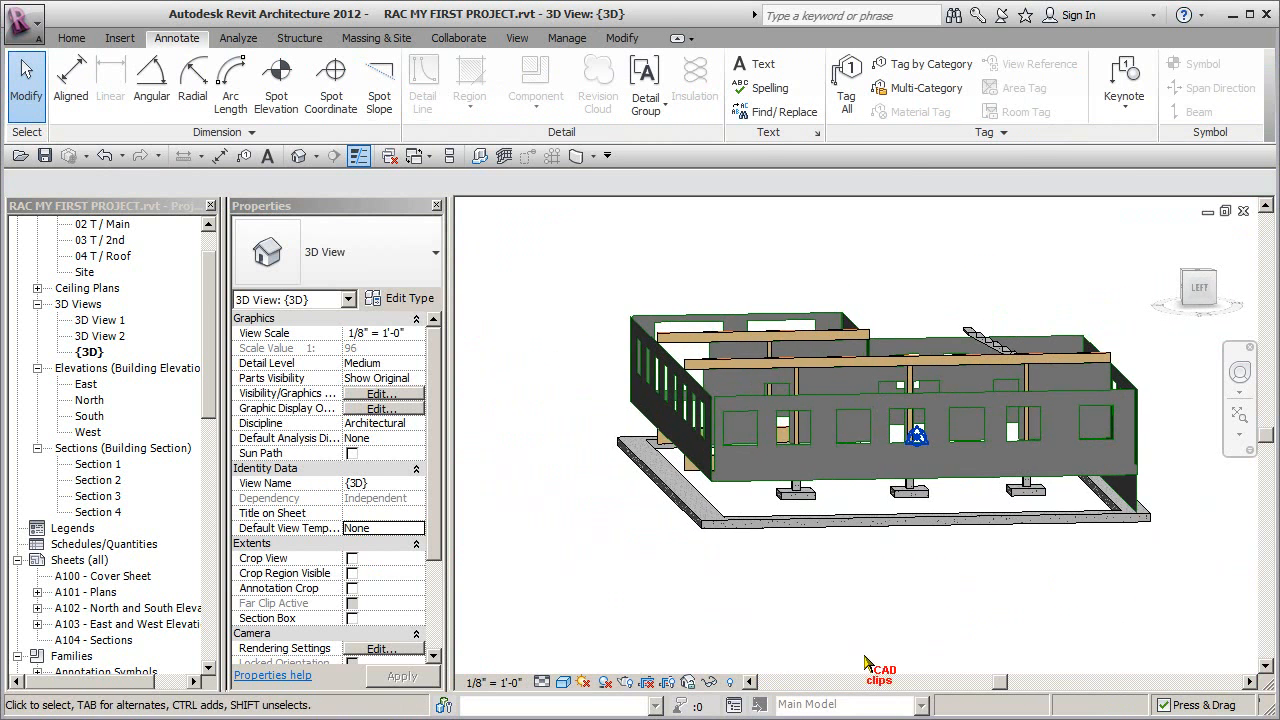
pyautogui.click(730, 682)
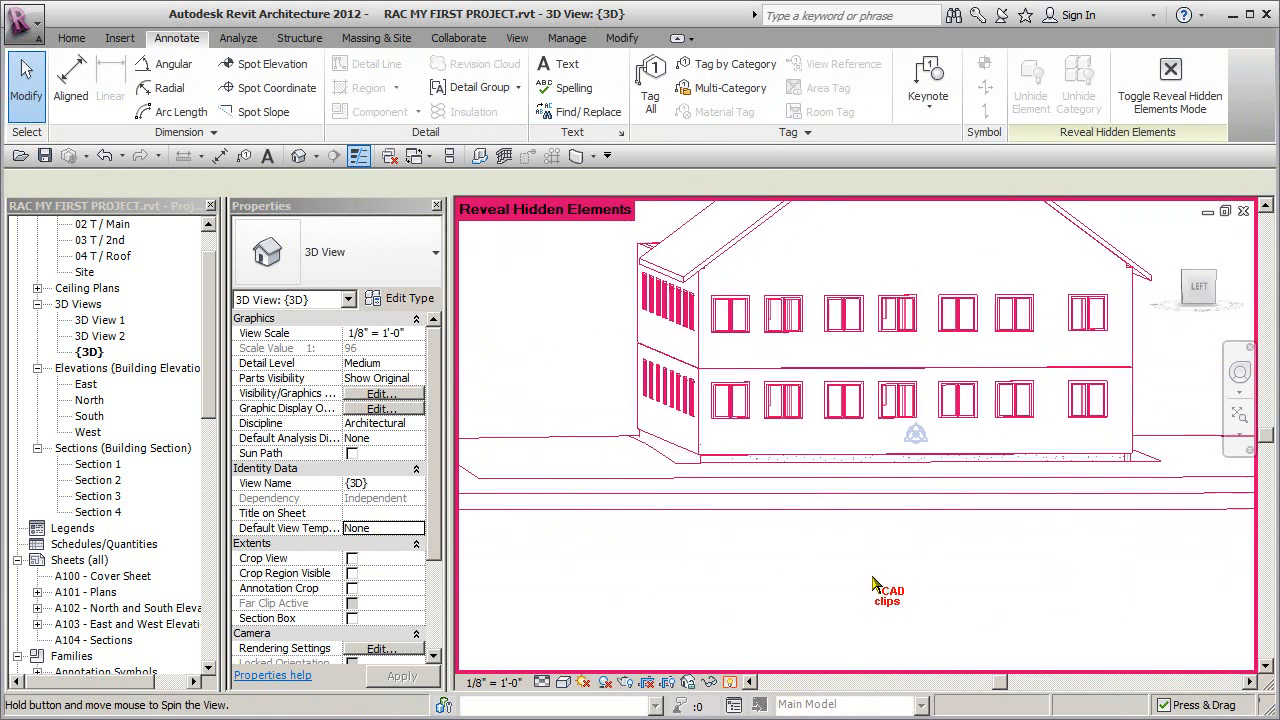
pyautogui.keyDown('shift'); pyautogui.moveTo(877, 580); pyautogui.dragTo(922, 541, button='middle'); pyautogui.keyUp('shift')
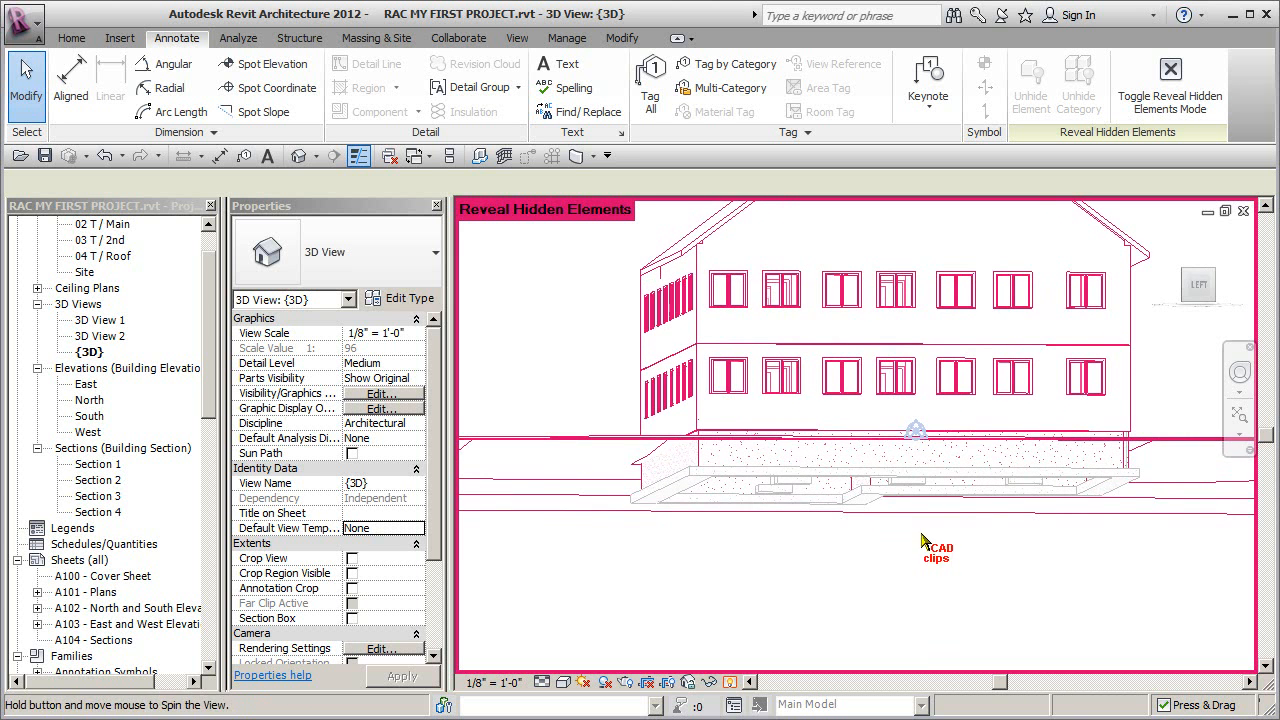
pyautogui.keyDown('shift'); pyautogui.moveTo(1112, 492); pyautogui.dragTo(1106, 505, button='middle'); pyautogui.keyUp('shift')
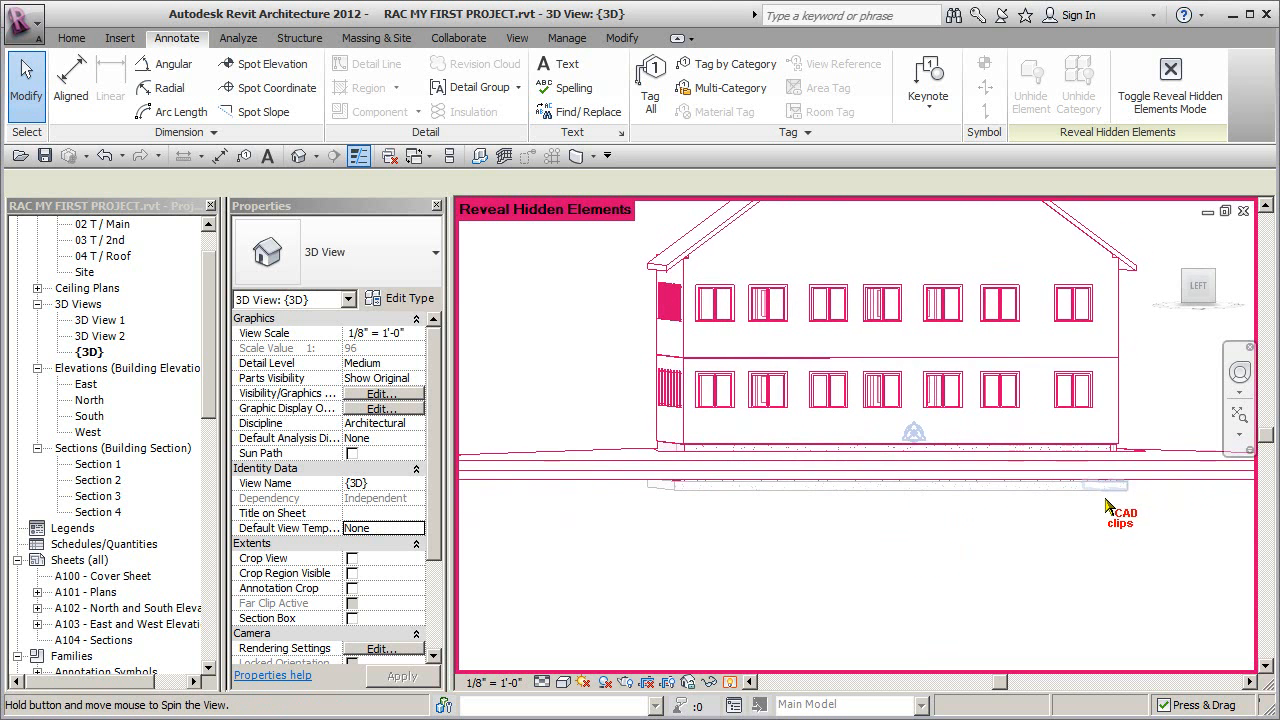
pyautogui.moveTo(623, 541); pyautogui.dragTo(596, 484)
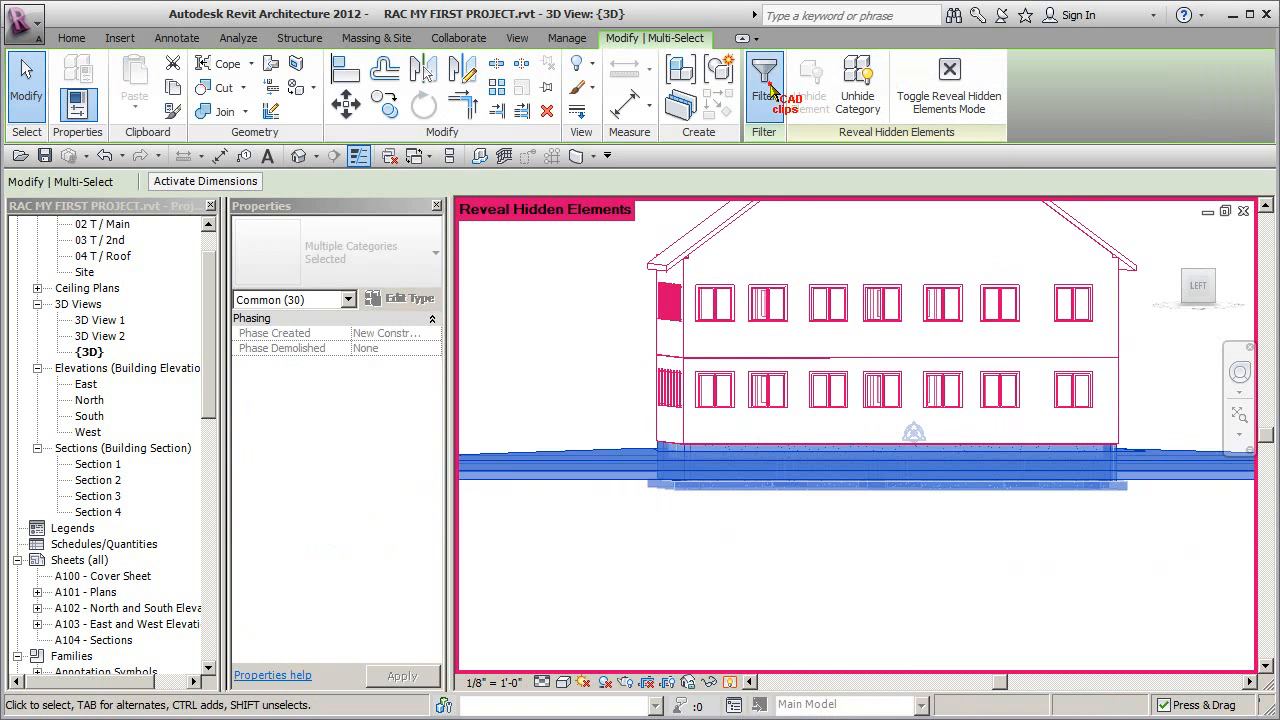
pyautogui.click(766, 85)
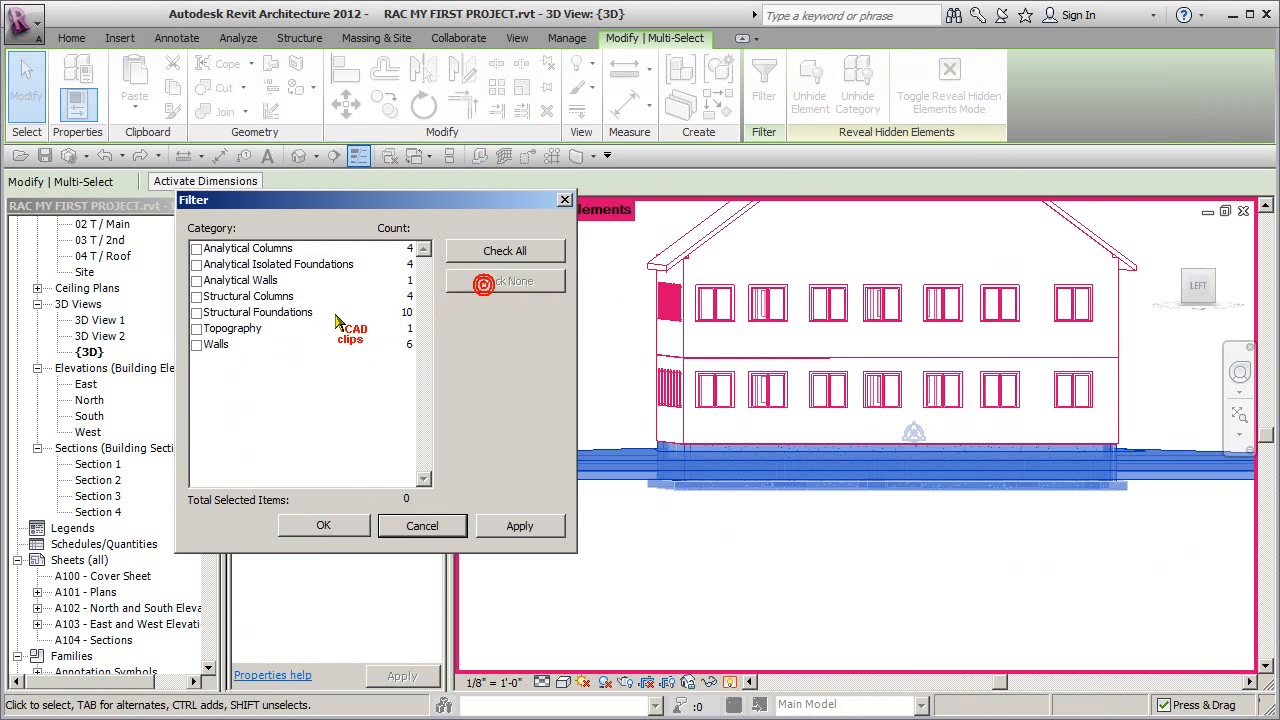
pyautogui.click(197, 344)
pyautogui.click(323, 525)
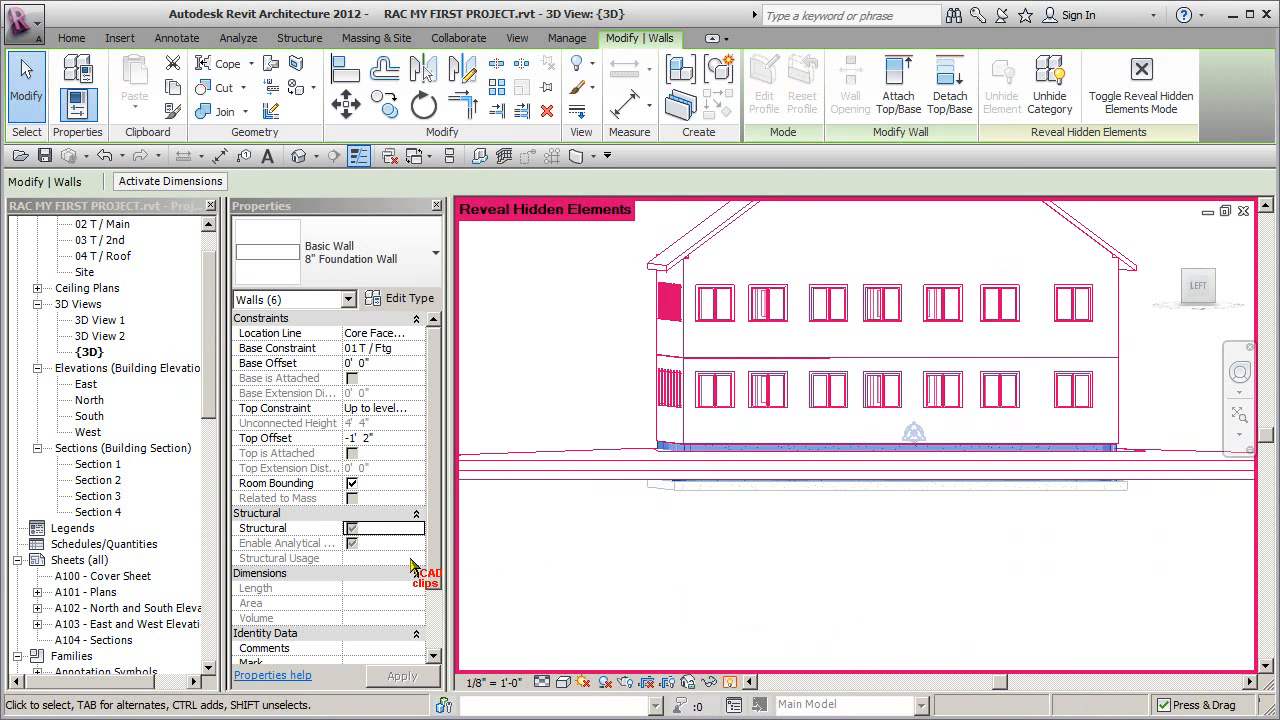
# - Make all the selected 8" foundation walls structural and leave the reveal mode
pyautogui.click(352, 528)
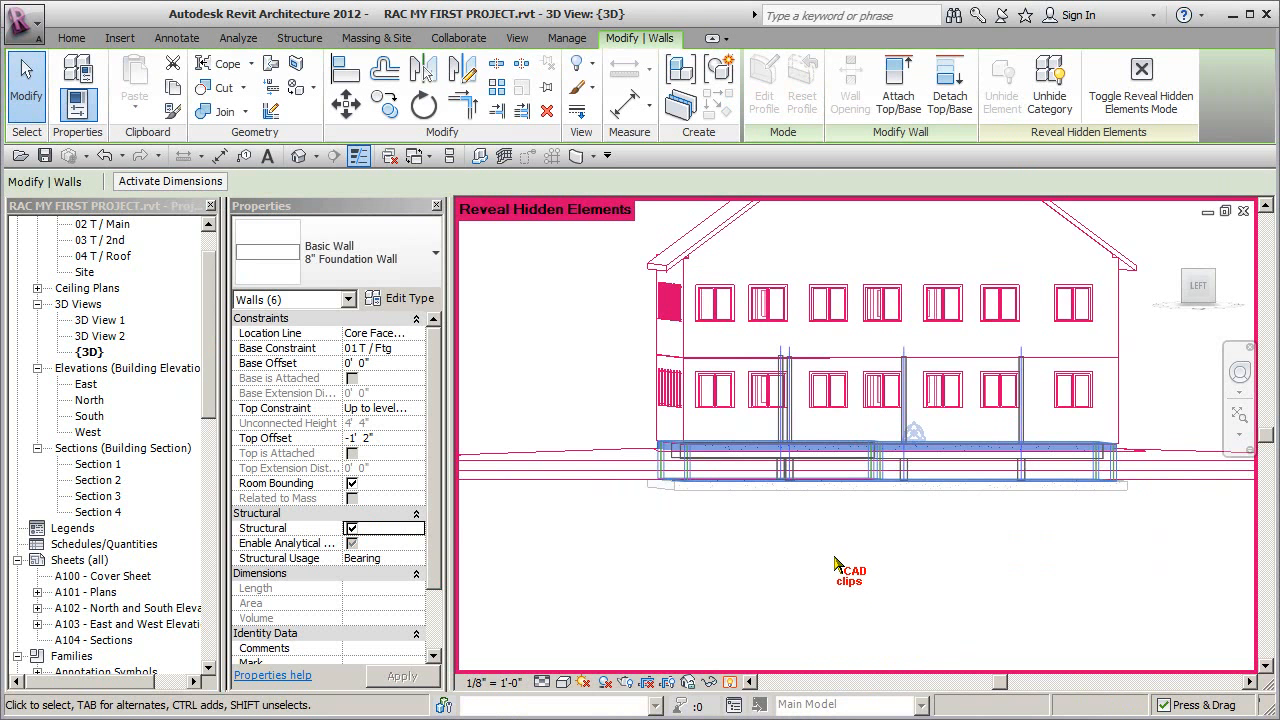
pyautogui.click(757, 622)
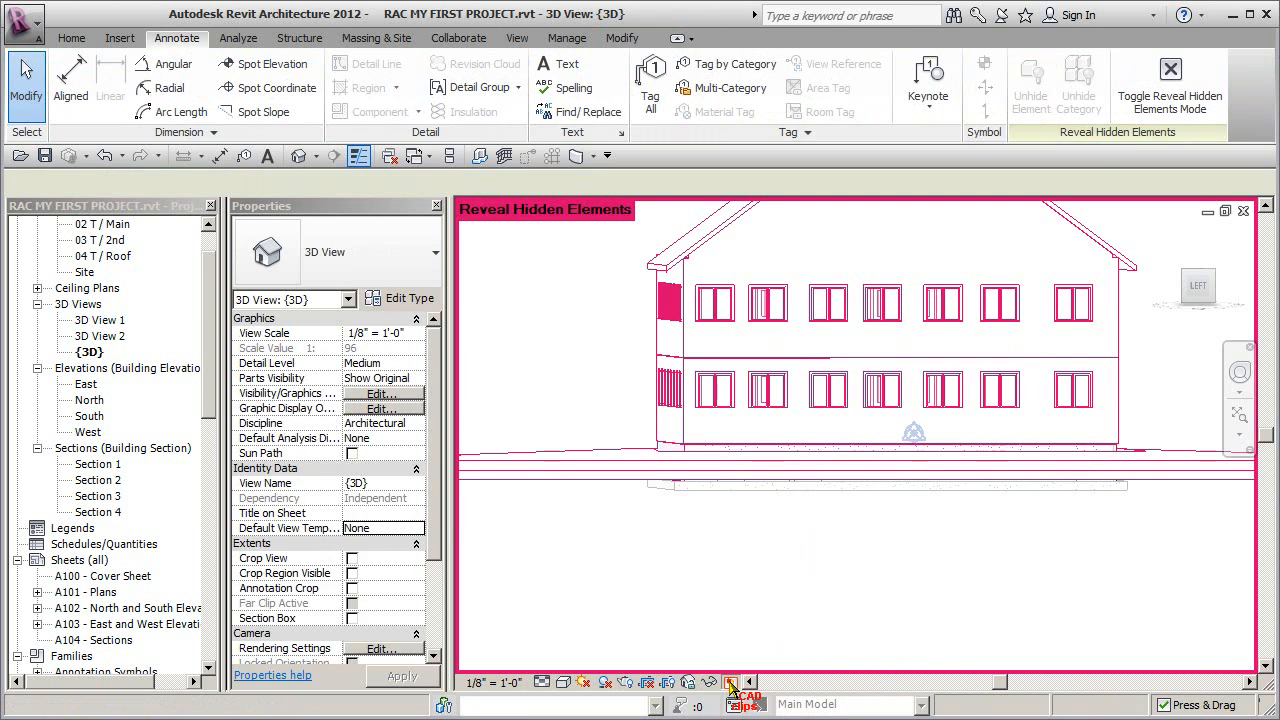
pyautogui.click(729, 682)
# - Examine the analytical walls, foundation walls, footings, columns and beams of the exposed structure from several angles
pyautogui.keyDown('shift'); pyautogui.moveTo(897, 590); pyautogui.dragTo(1033, 590, button='middle'); pyautogui.keyUp('shift')
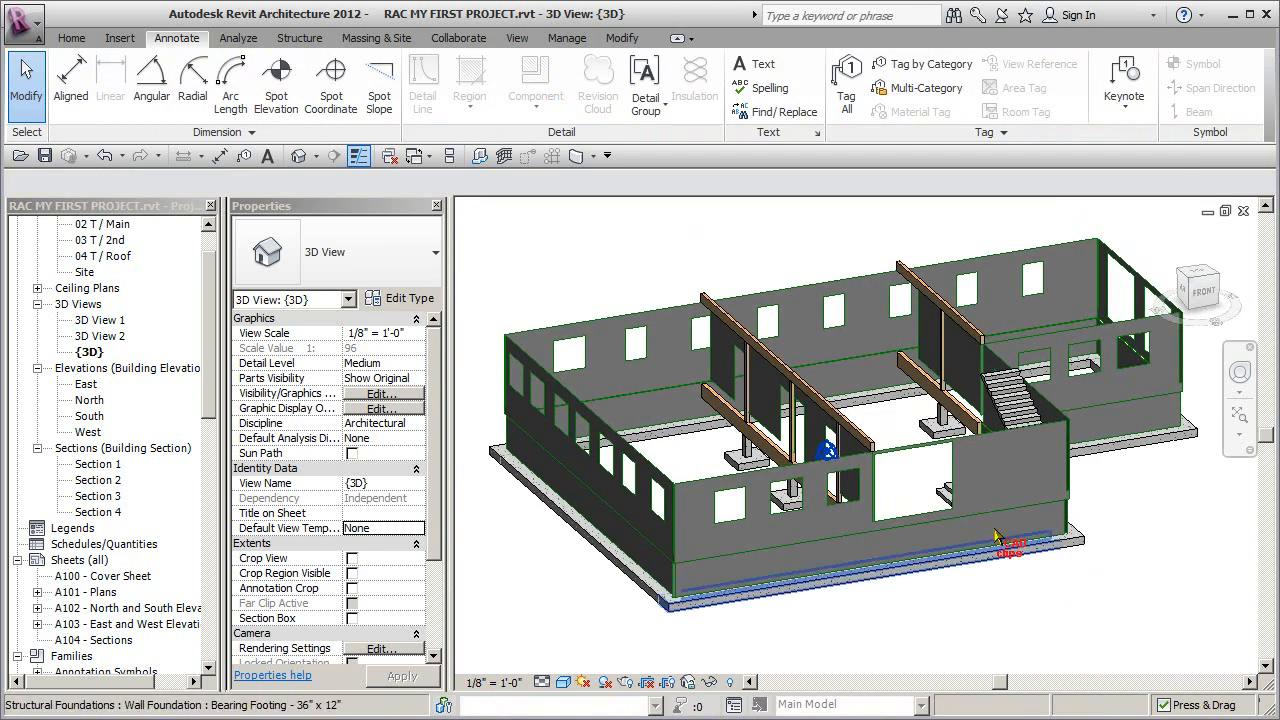
pyautogui.scroll(5, 955, 470)
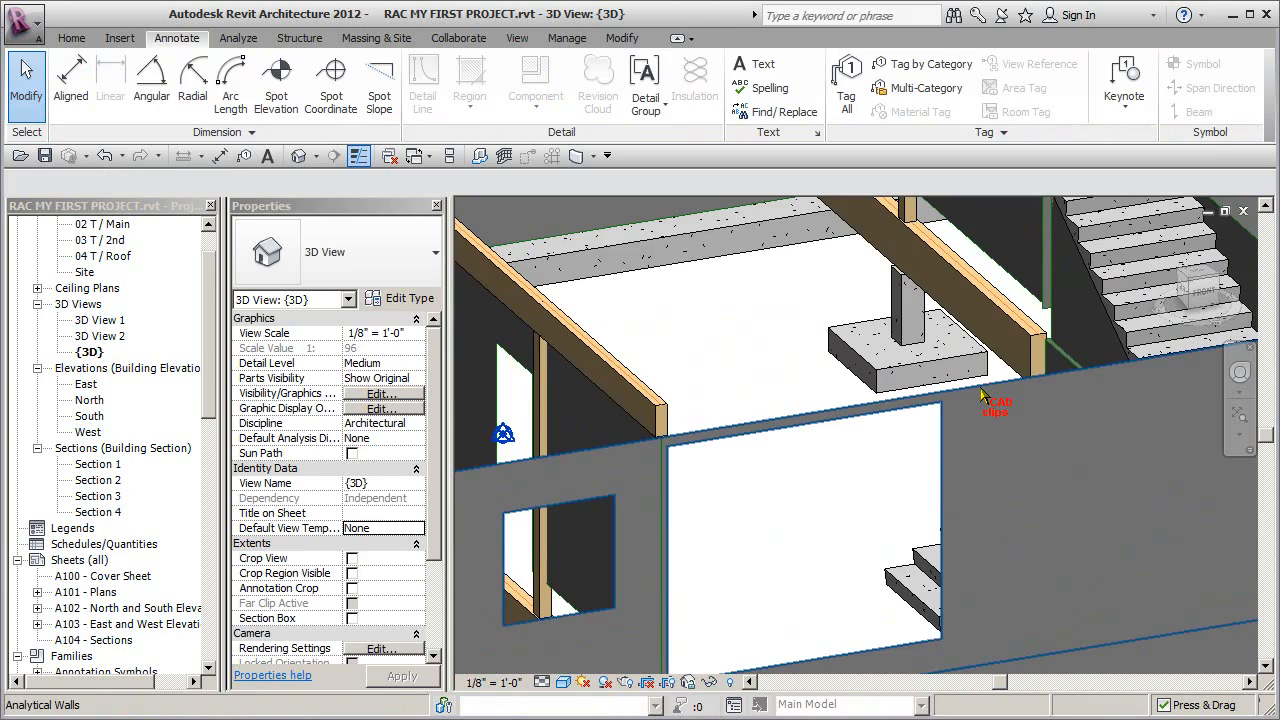
pyautogui.click(982, 395)
pyautogui.scroll(-5, 975, 520)
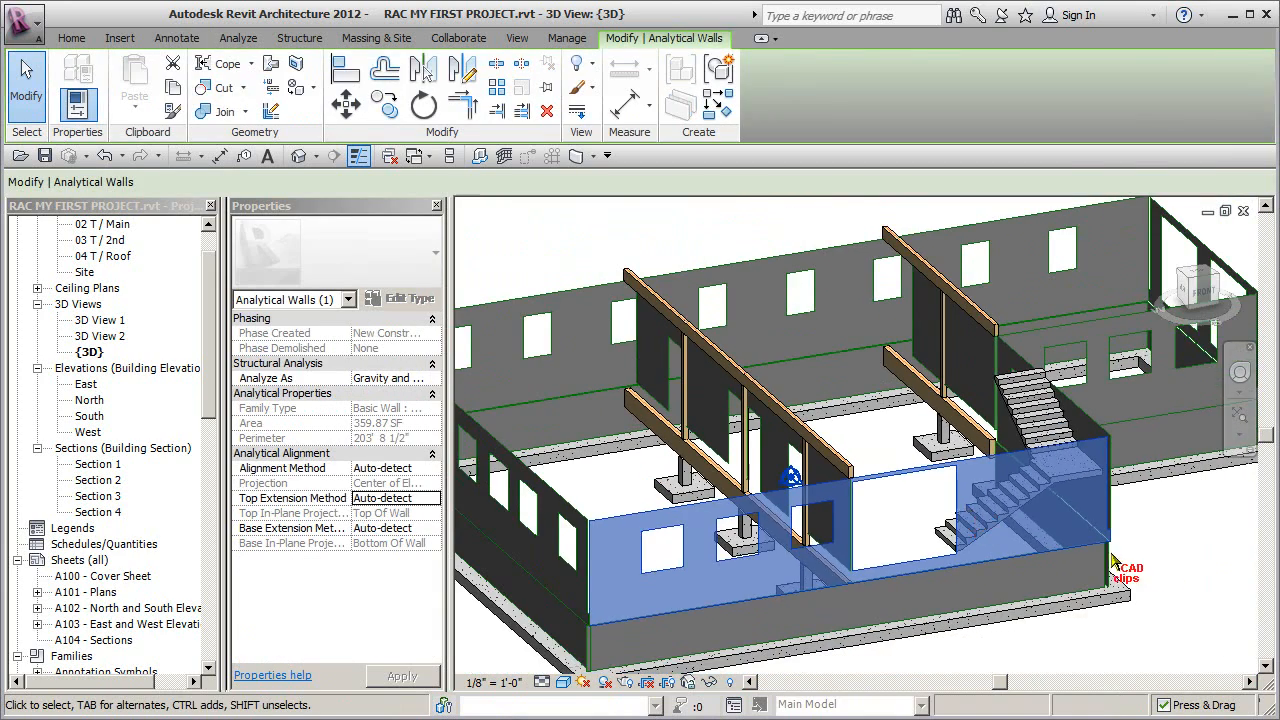
pyautogui.click(1148, 551)
pyautogui.moveTo(1153, 555); pyautogui.dragTo(1136, 508, button='middle')
pyautogui.moveTo(1030, 550)
pyautogui.keyDown('shift'); pyautogui.mouseDown(button='middle')
pyautogui.moveTo(1065, 538)
pyautogui.moveTo(1009, 564)
pyautogui.mouseUp(button='middle'); pyautogui.keyUp('shift')
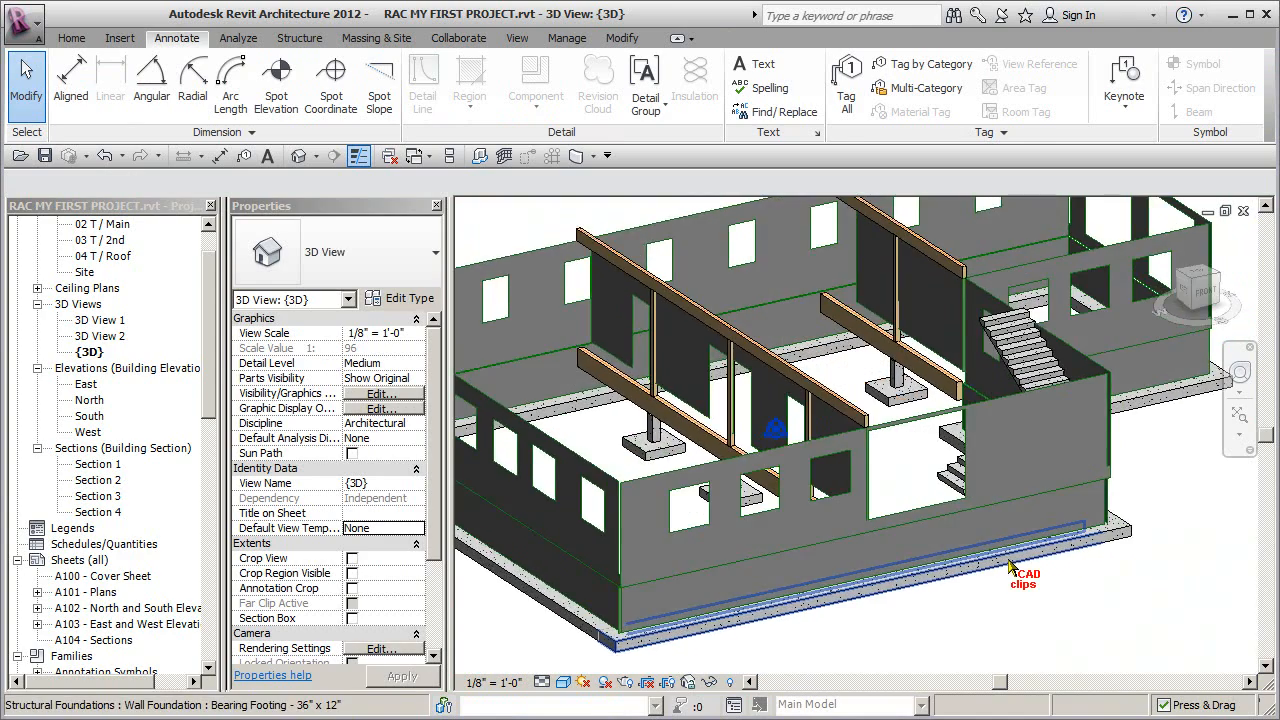
pyautogui.scroll(-3, 1010, 566)
pyautogui.keyDown('shift'); pyautogui.moveTo(1080, 520); pyautogui.dragTo(1127, 578, button='middle'); pyautogui.keyUp('shift')
pyautogui.keyDown('shift'); pyautogui.moveTo(1123, 493); pyautogui.dragTo(1043, 470, button='middle'); pyautogui.keyUp('shift')
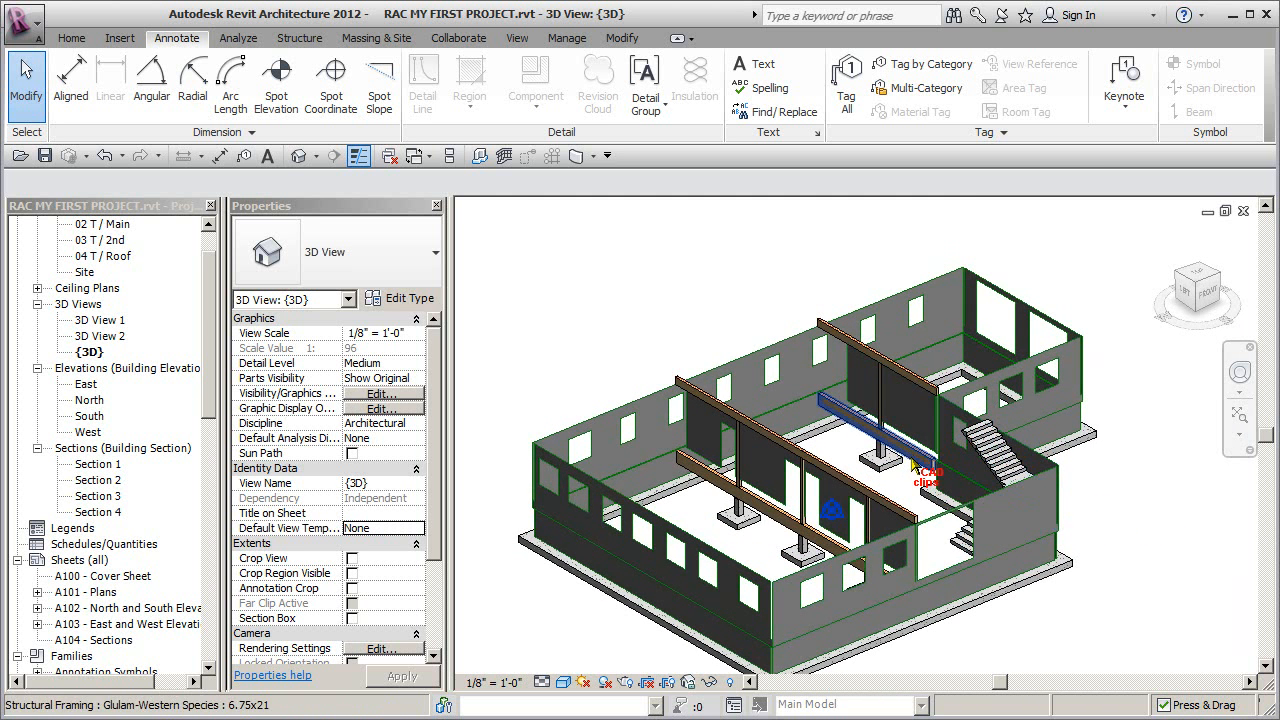
pyautogui.keyDown('shift'); pyautogui.moveTo(983, 425); pyautogui.dragTo(1045, 590, button='middle'); pyautogui.keyUp('shift')
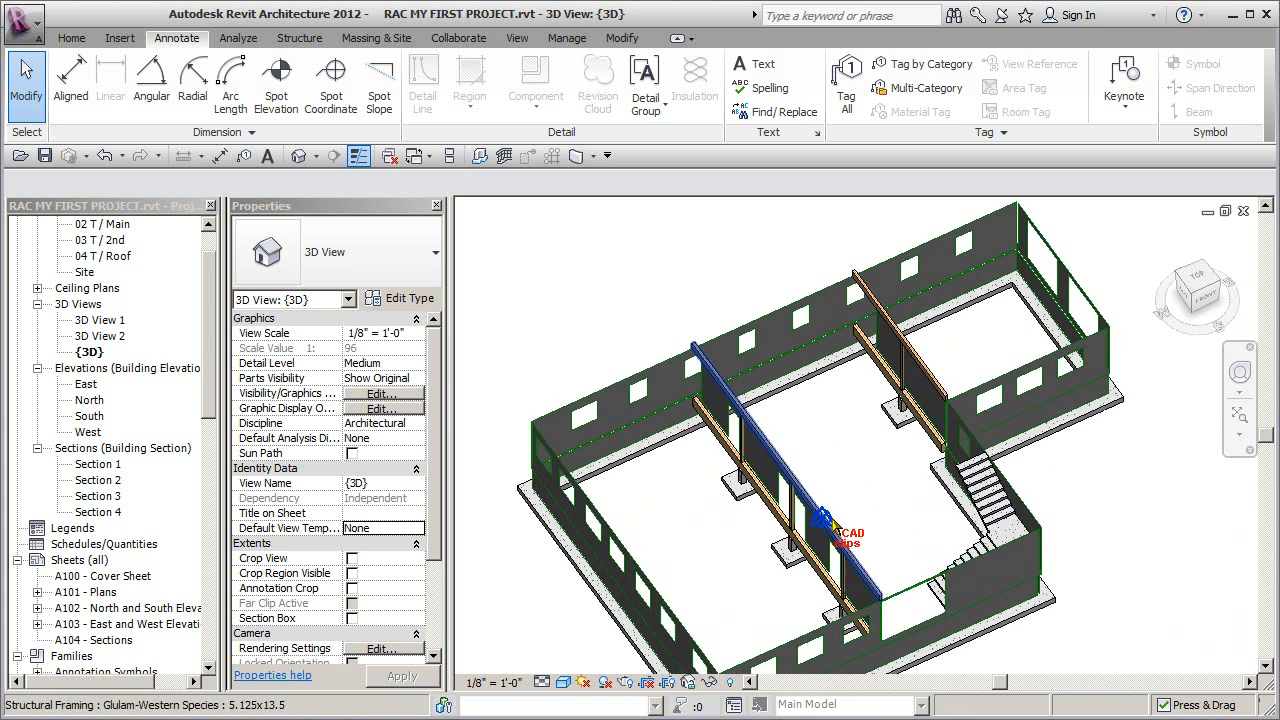
pyautogui.keyDown('shift'); pyautogui.moveTo(948, 527); pyautogui.dragTo(1080, 505, button='middle'); pyautogui.keyUp('shift')
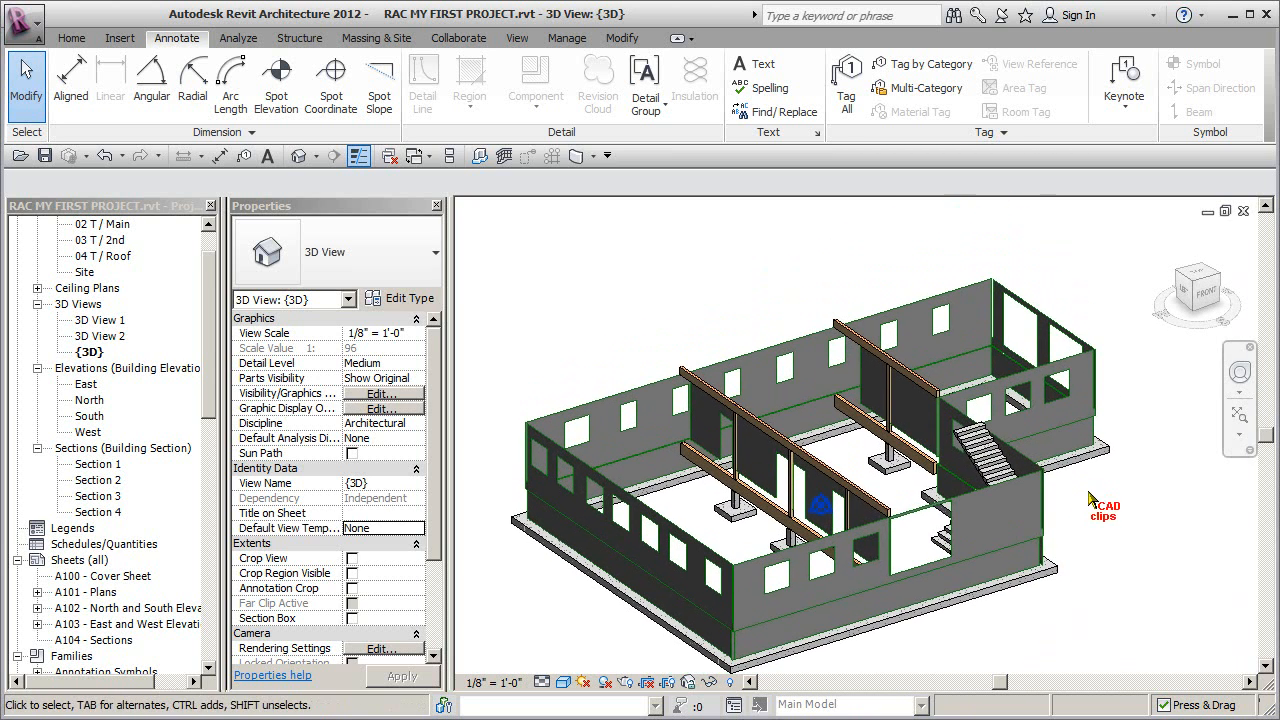
# - Reveal the hidden elements, select the whole model, unhide all its categories, and return to the normal 3D view
pyautogui.click(730, 682)
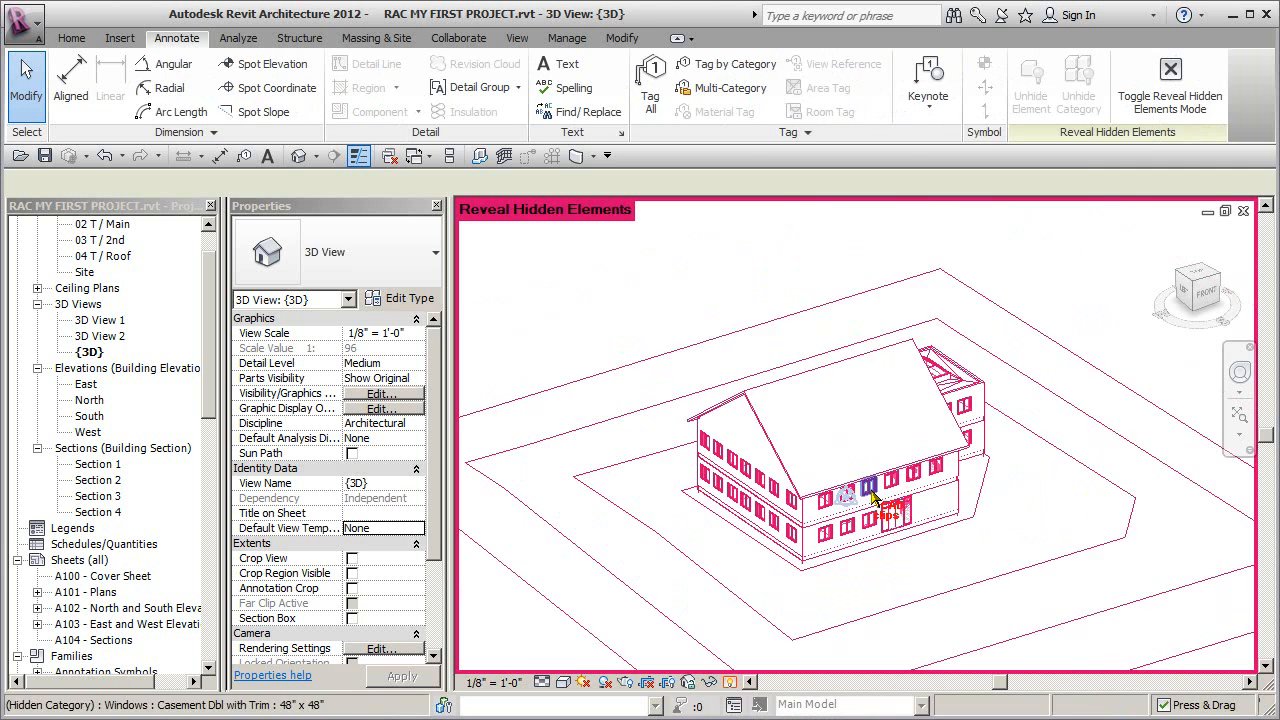
pyautogui.moveTo(1061, 294); pyautogui.dragTo(680, 591)
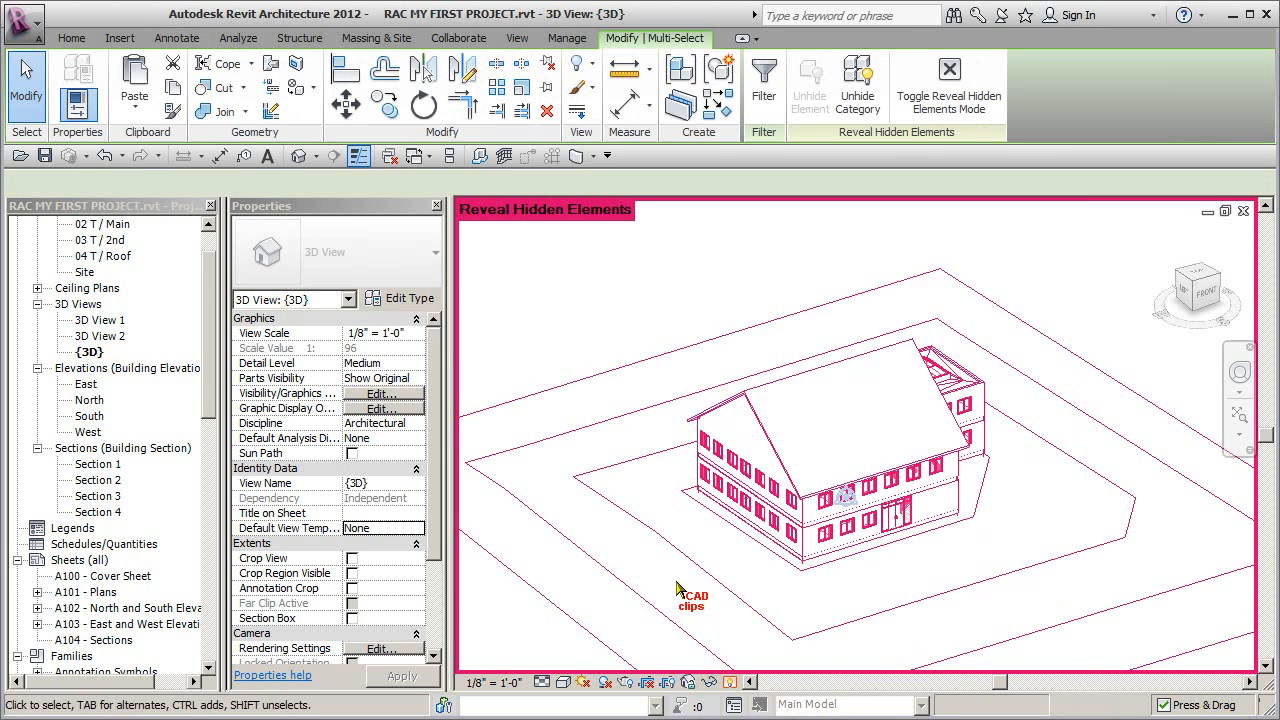
pyautogui.click(857, 88)
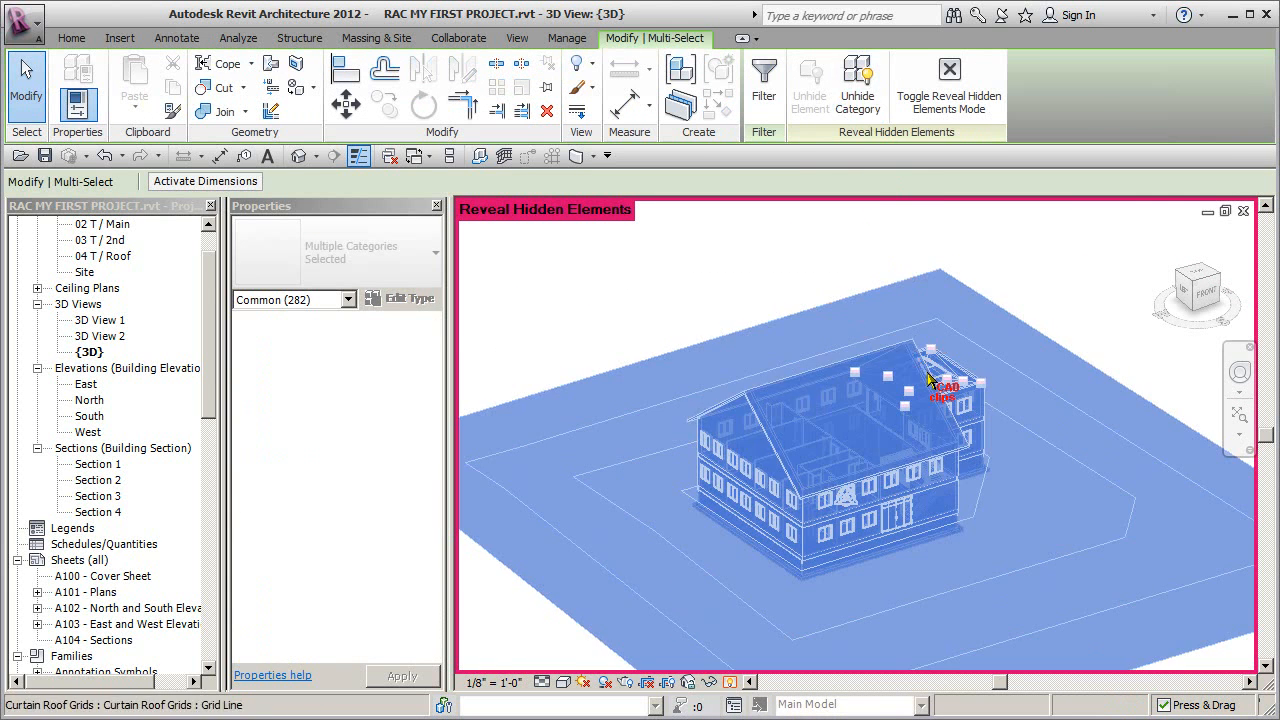
pyautogui.click(732, 683)
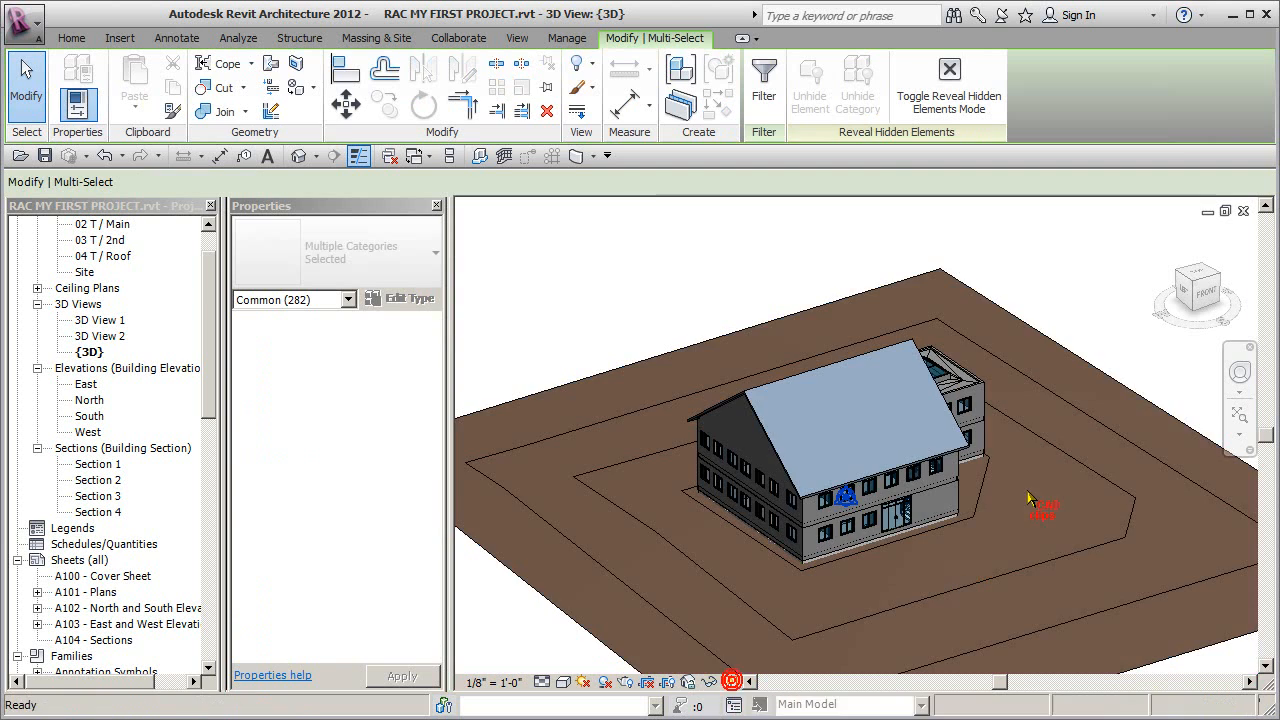
pyautogui.keyDown('shift'); pyautogui.moveTo(1030, 575); pyautogui.dragTo(861, 561, button='middle'); pyautogui.keyUp('shift')
pyautogui.scroll(5, 940, 575)
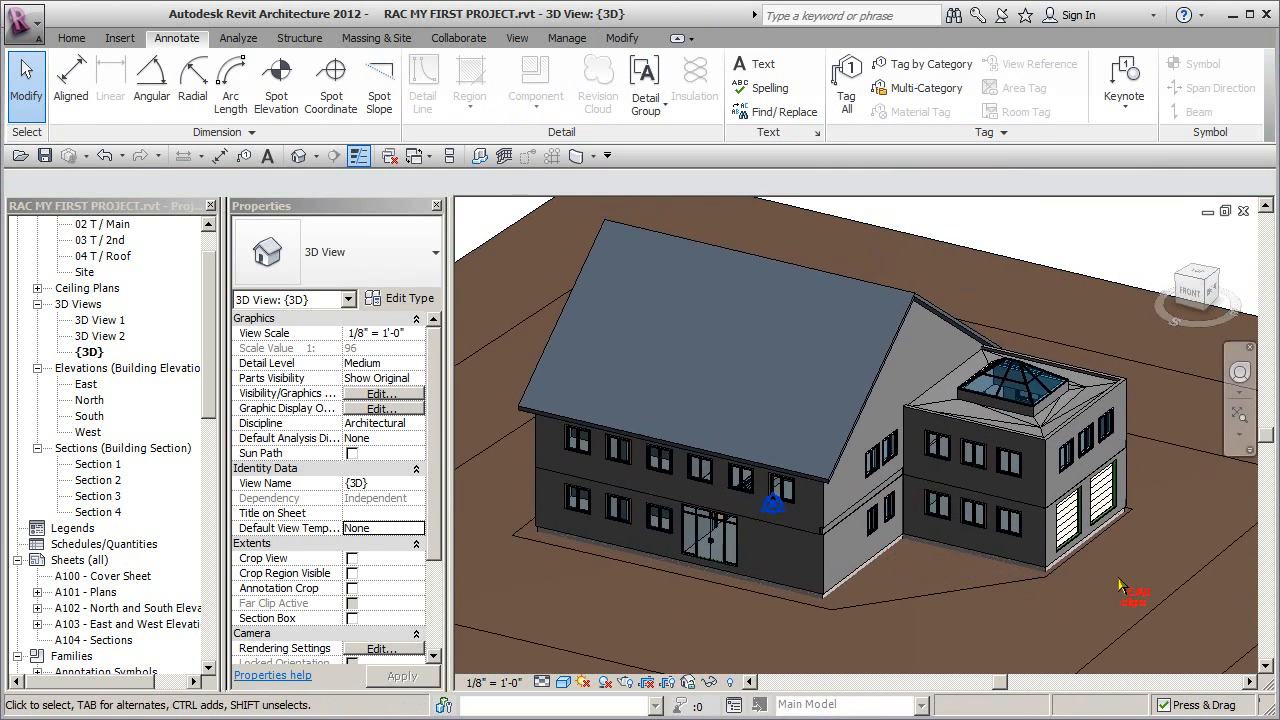